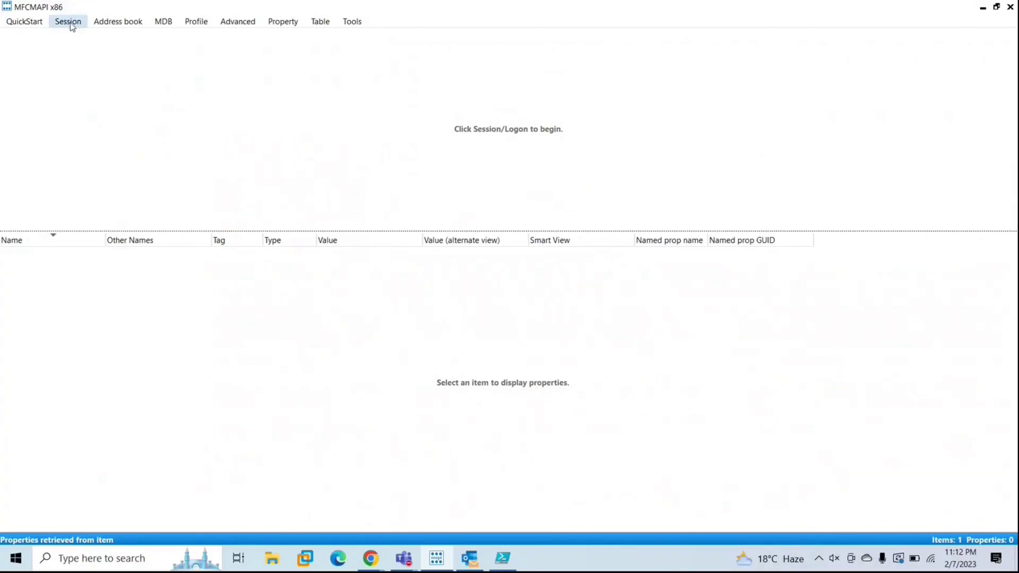
# Step: Review MFCMAPI's Tools > Options and close them without changes
pyautogui.click(352, 21)
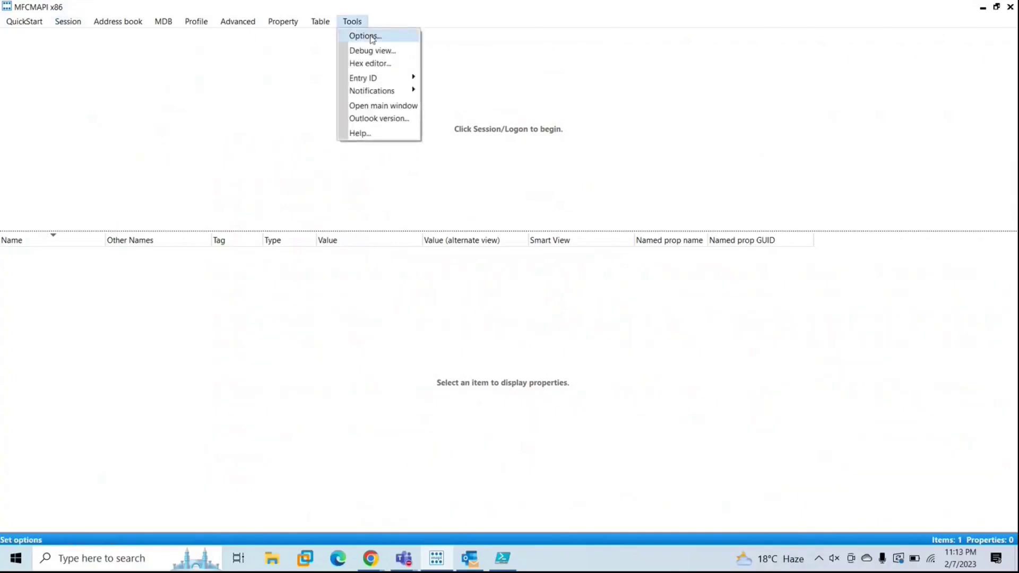
pyautogui.click(367, 35)
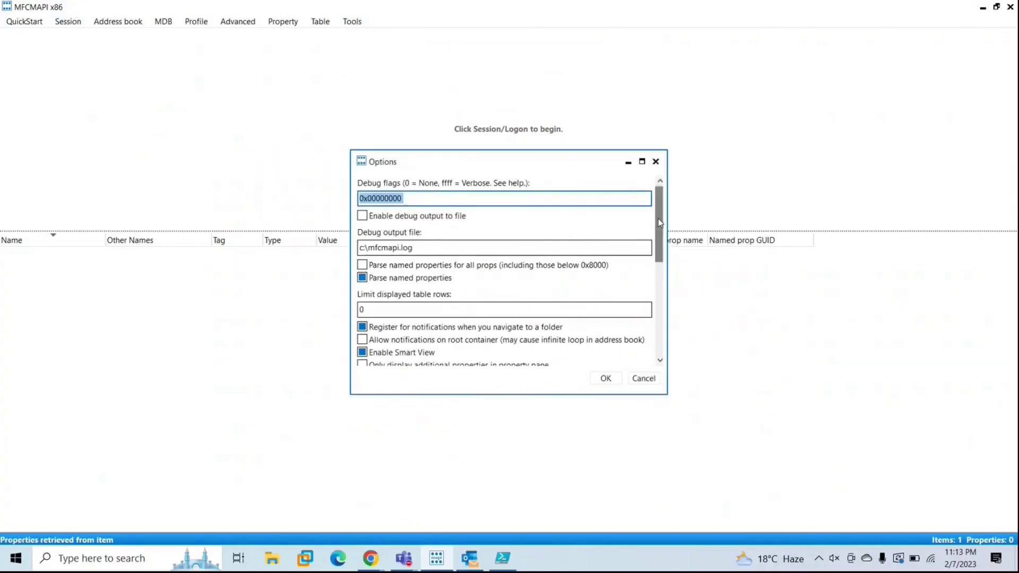
pyautogui.moveTo(658, 218); pyautogui.dragTo(666, 341)
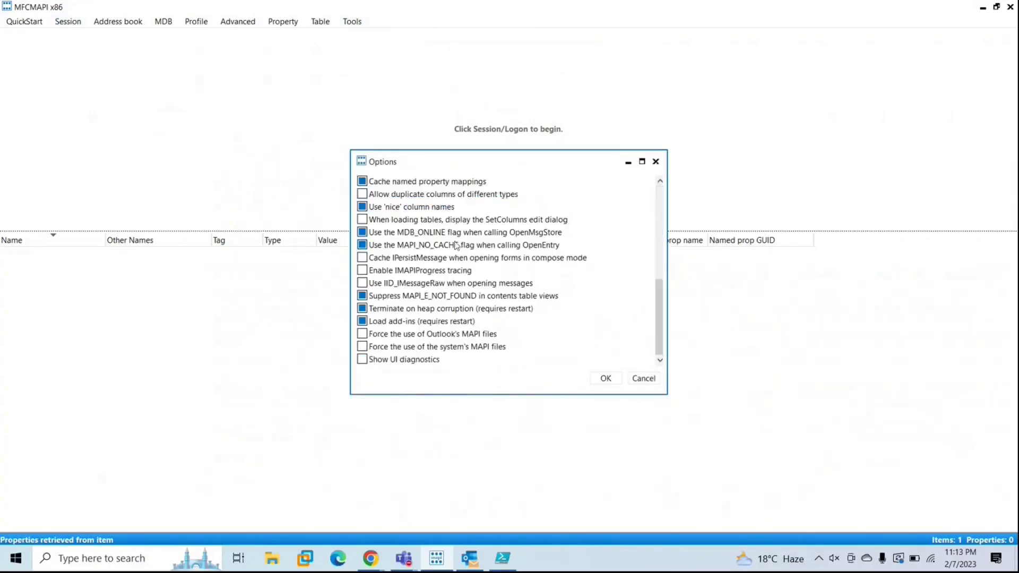
pyautogui.click(610, 382)
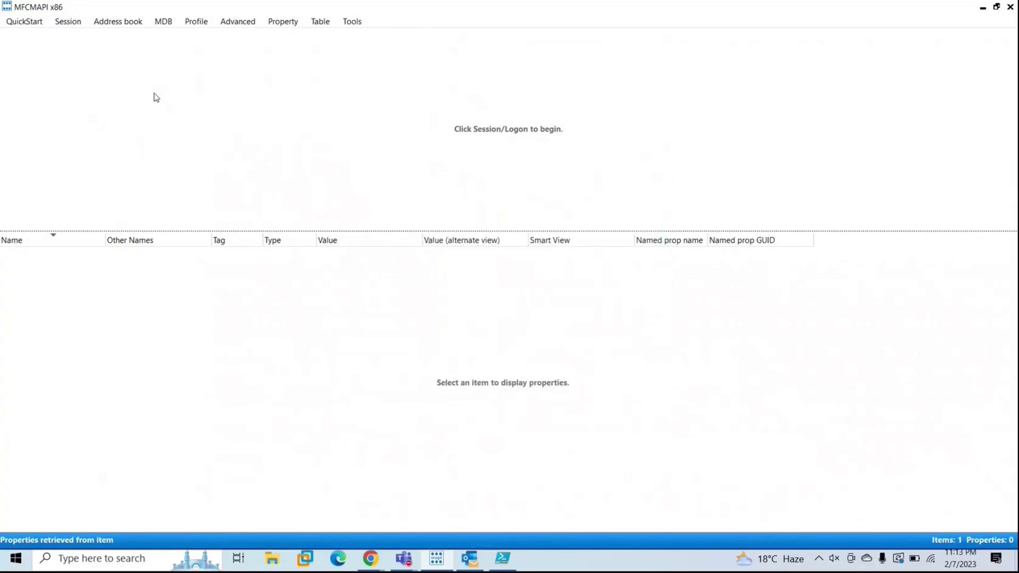
# Step: Log on with the Concept profile, widen Display Name, and select the mailbox store
pyautogui.click(69, 22)
pyautogui.click(88, 36)
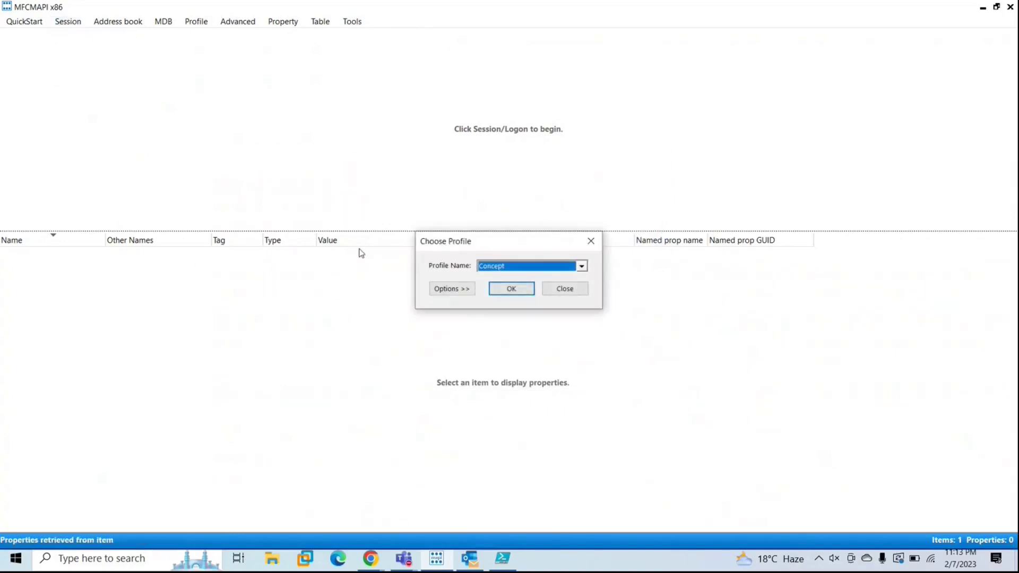
pyautogui.click(512, 289)
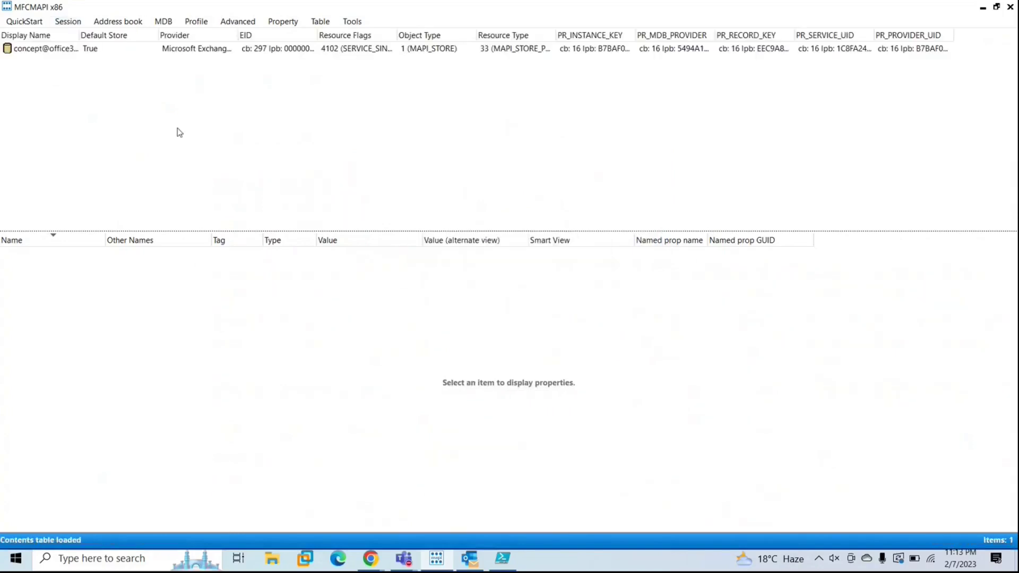
pyautogui.moveTo(78, 34); pyautogui.dragTo(187, 35)
pyautogui.click(93, 49)
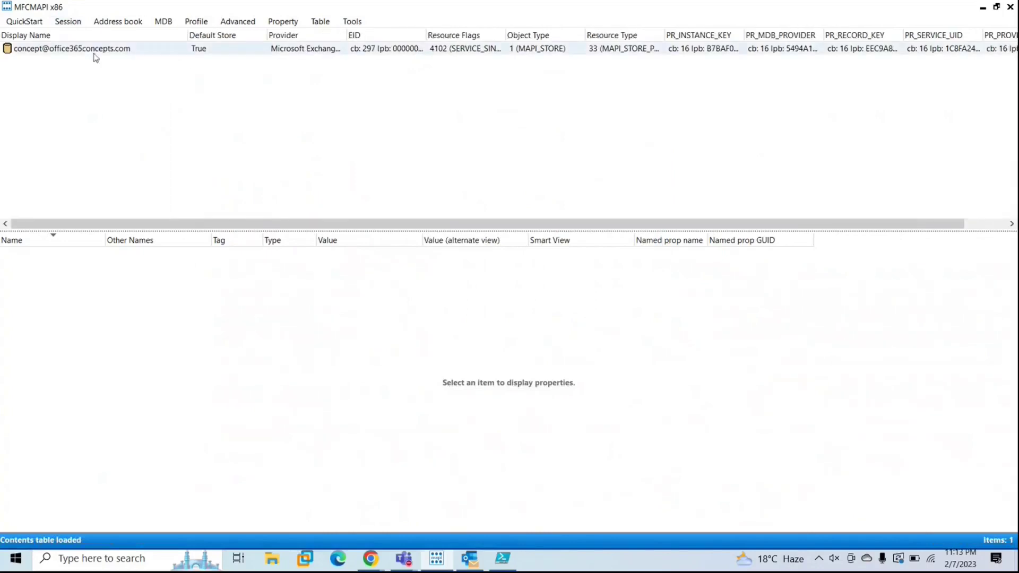
# Step: Open the mailbox store maximized and expand Root Container and Top of Information Store
pyautogui.doubleClick(82, 48)
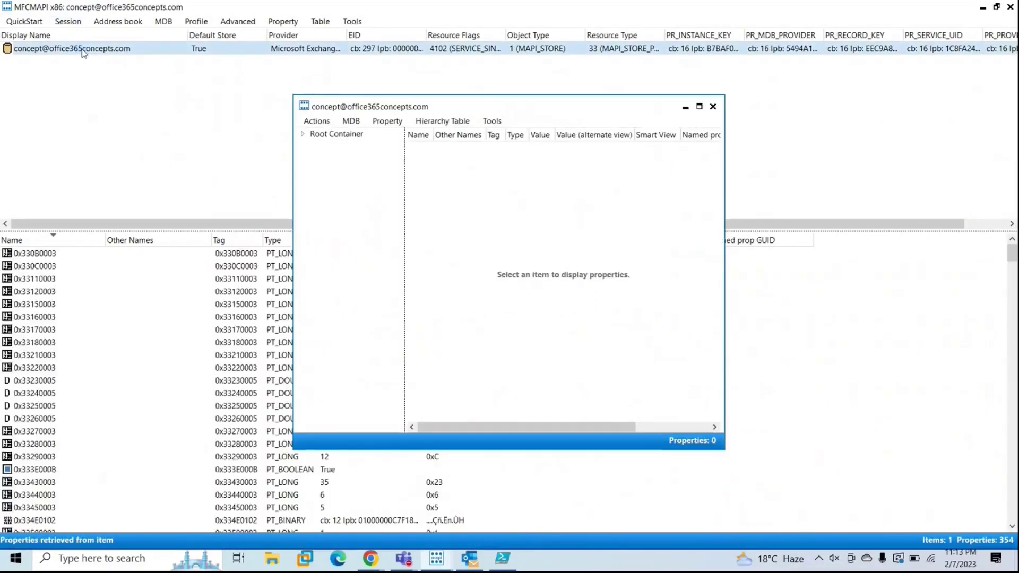
pyautogui.click(699, 106)
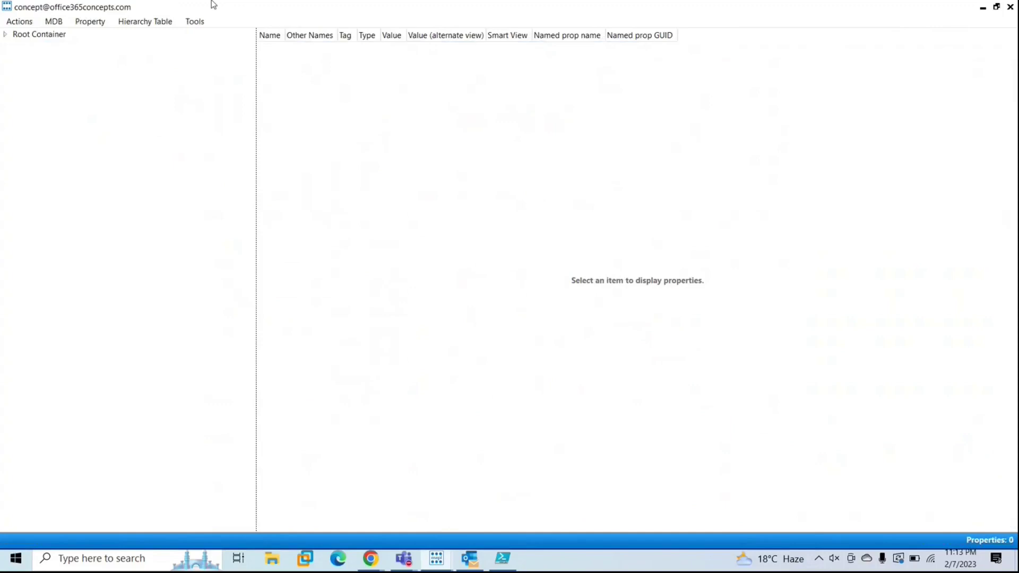
pyautogui.click(5, 34)
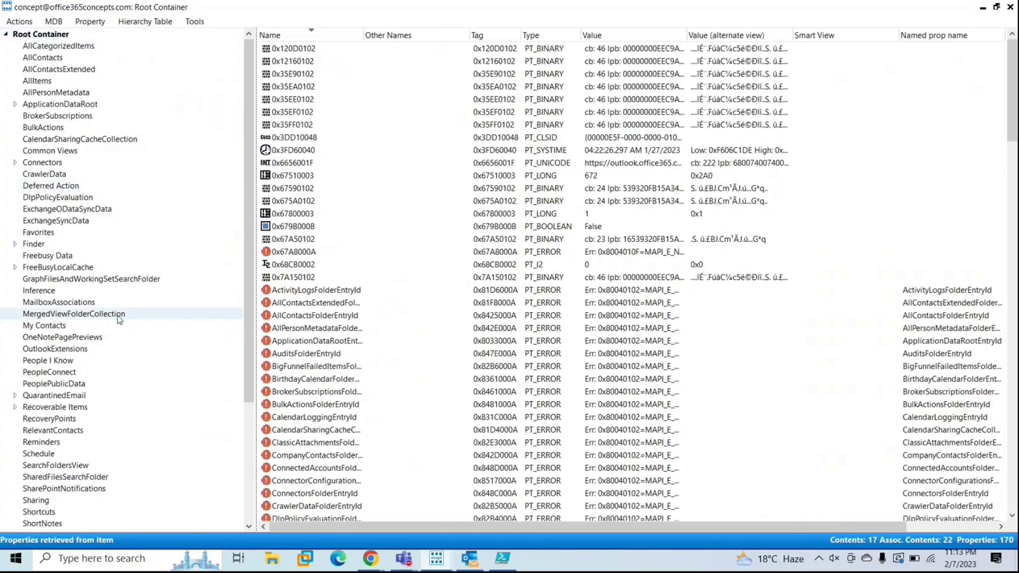
pyautogui.scroll(-5, 119, 318)
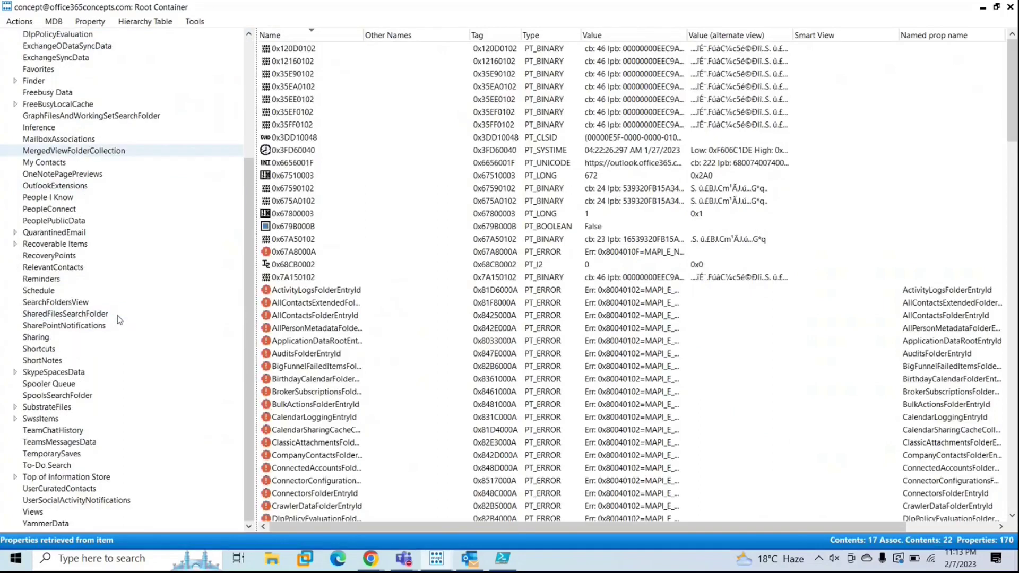
pyautogui.click(15, 477)
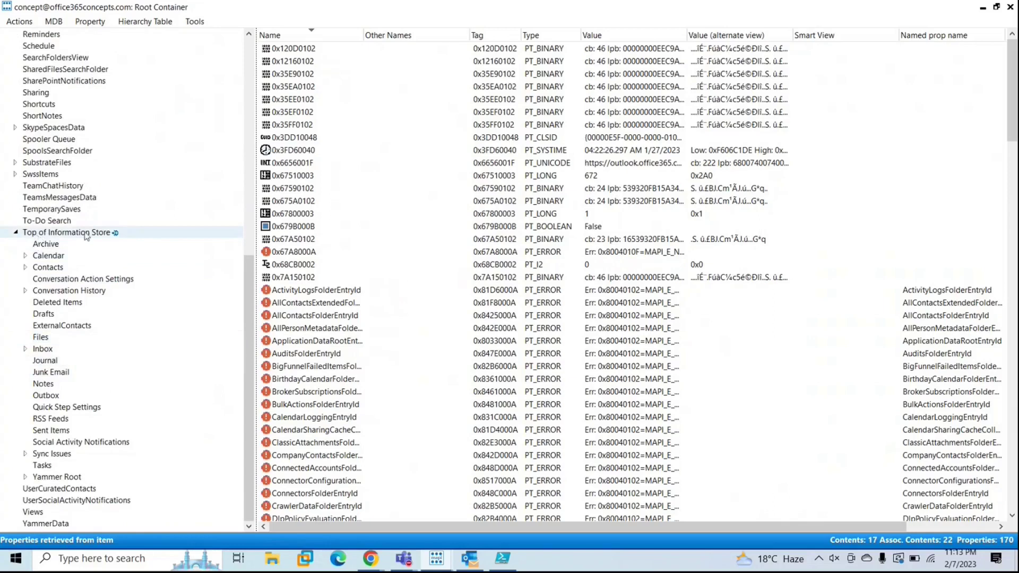
pyautogui.scroll(12, 86, 236)
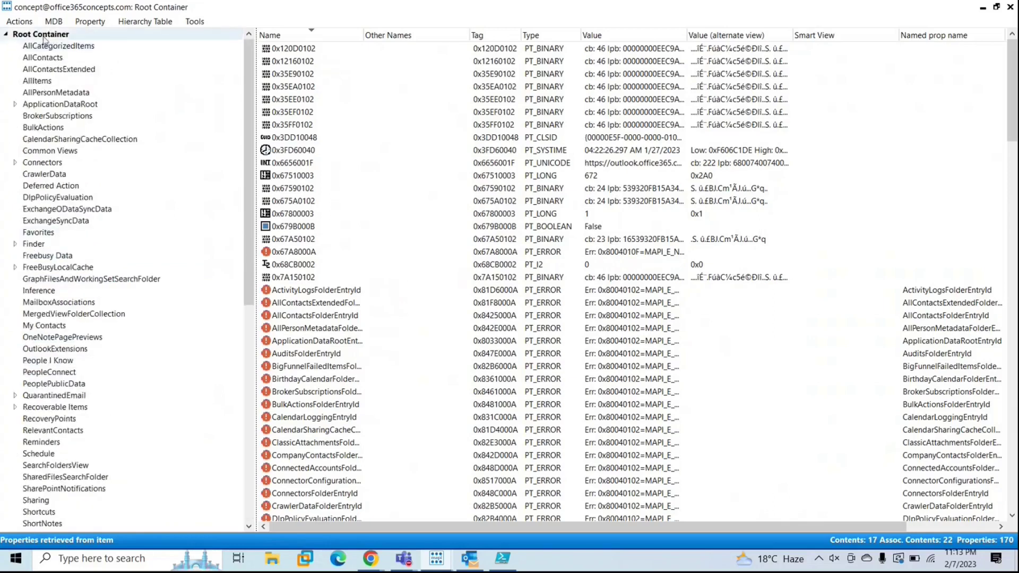
pyautogui.scroll(-12, 80, 244)
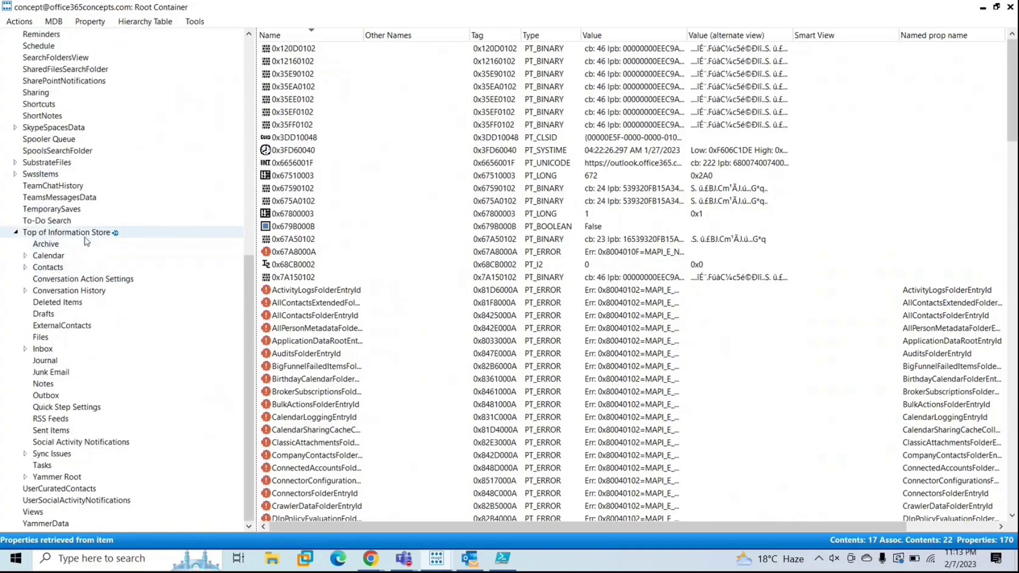
# Step: Open the Inbox's associated contents table maximized with wider columns
pyautogui.rightClick(40, 352)
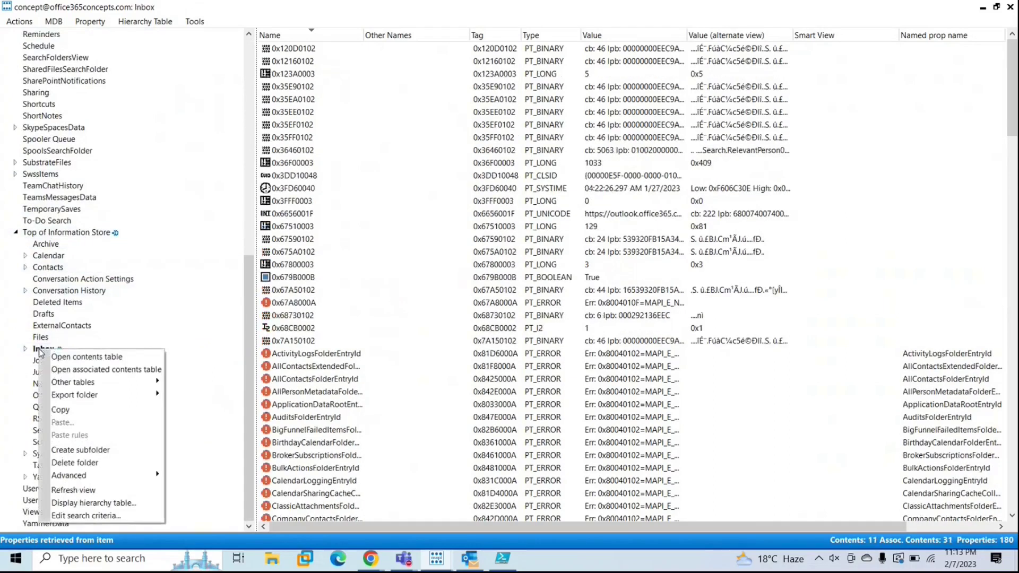
pyautogui.click(100, 369)
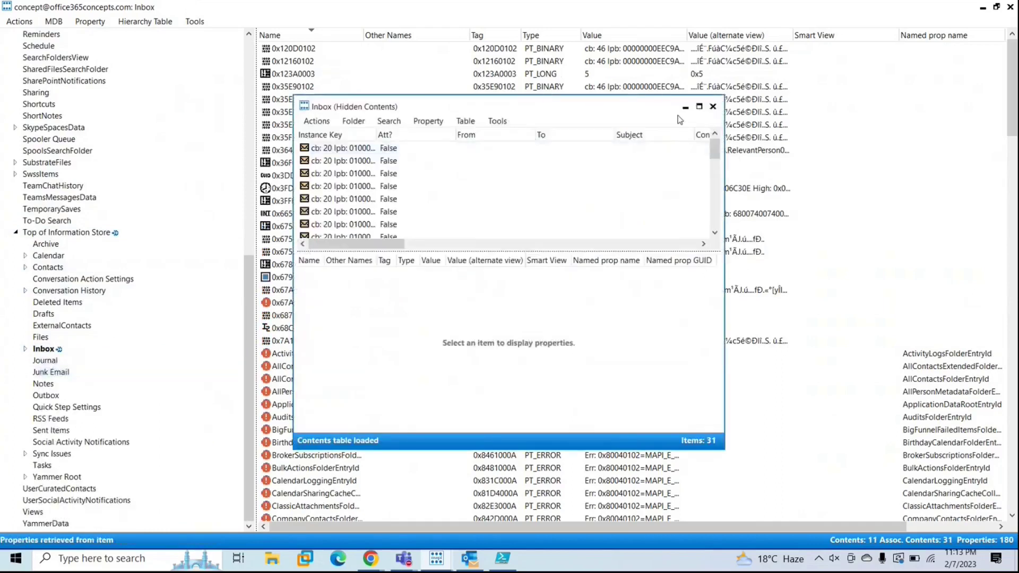
pyautogui.click(699, 108)
pyautogui.moveTo(459, 229); pyautogui.dragTo(706, 228)
pyautogui.moveTo(612, 35); pyautogui.dragTo(721, 34)
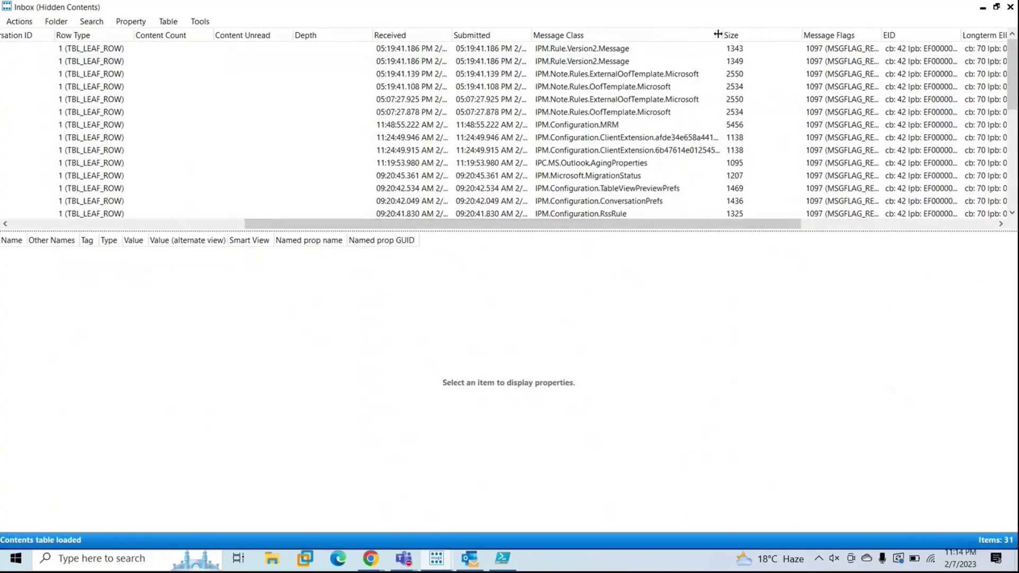
# Step: Sort by Message Class and show the IPM.Configuration.MRM message's properties
pyautogui.click(613, 34)
pyautogui.click(614, 34)
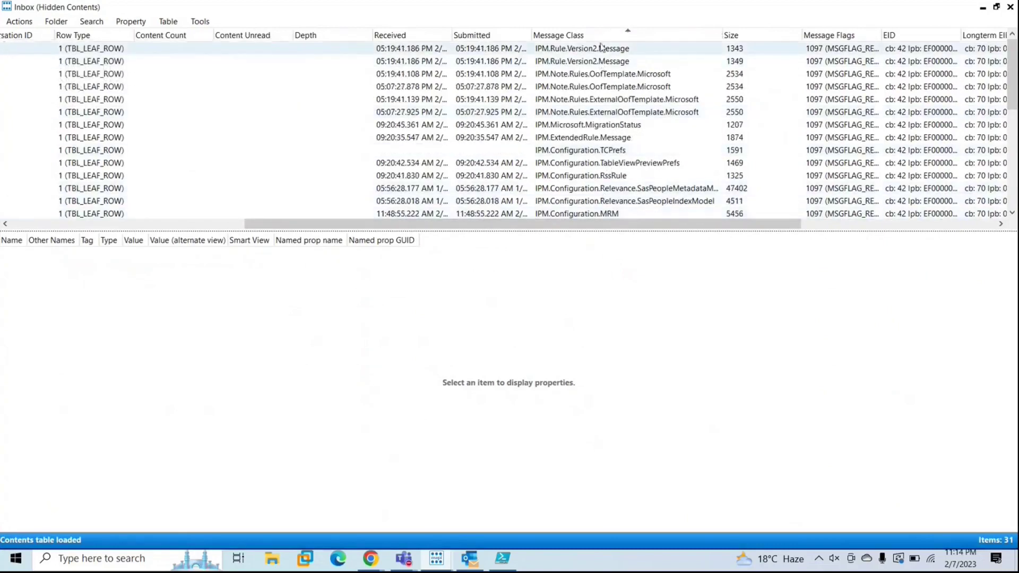
pyautogui.click(600, 36)
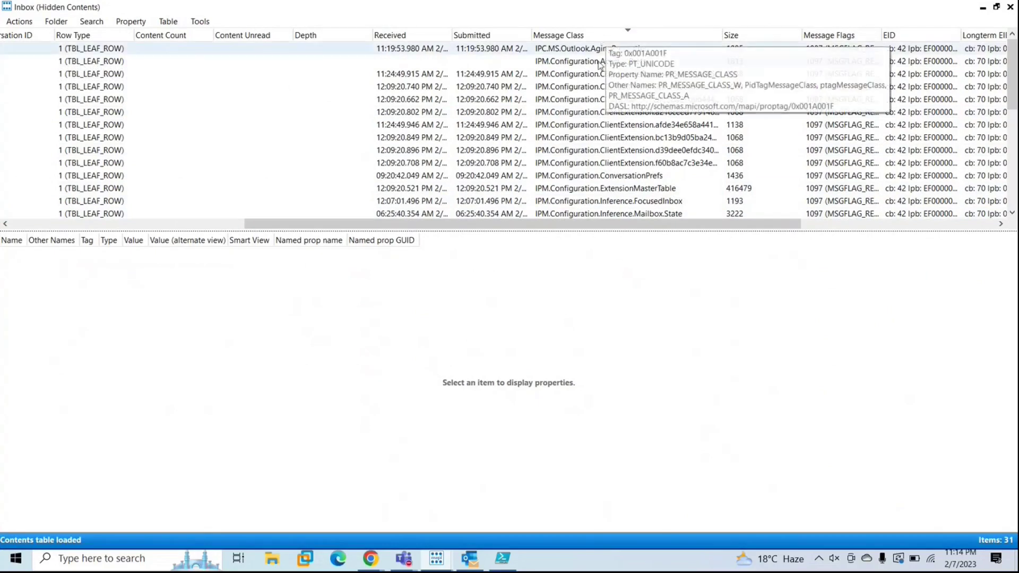
pyautogui.scroll(-6, 612, 170)
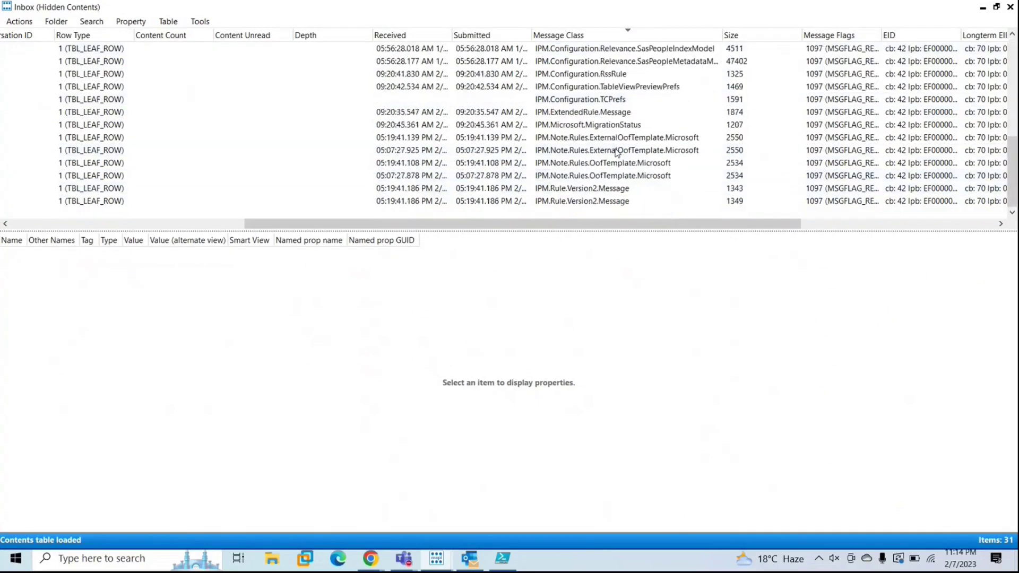
pyautogui.scroll(6, 603, 103)
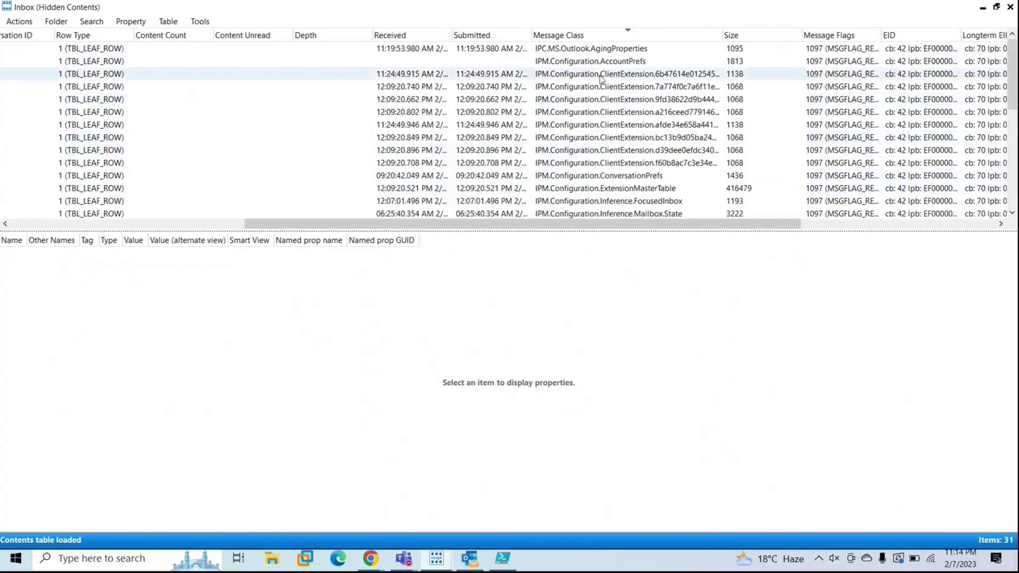
pyautogui.click(596, 37)
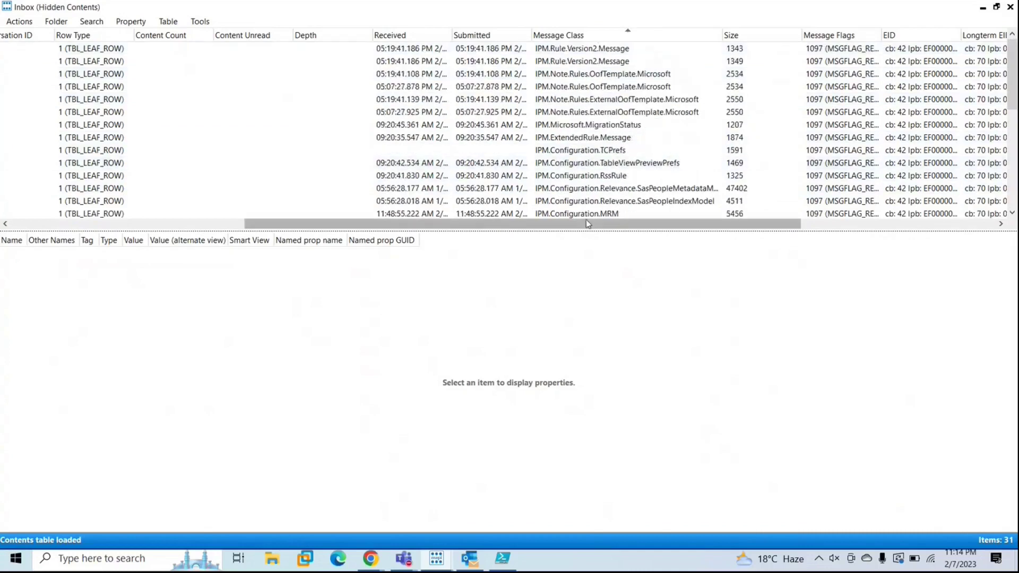
pyautogui.click(574, 216)
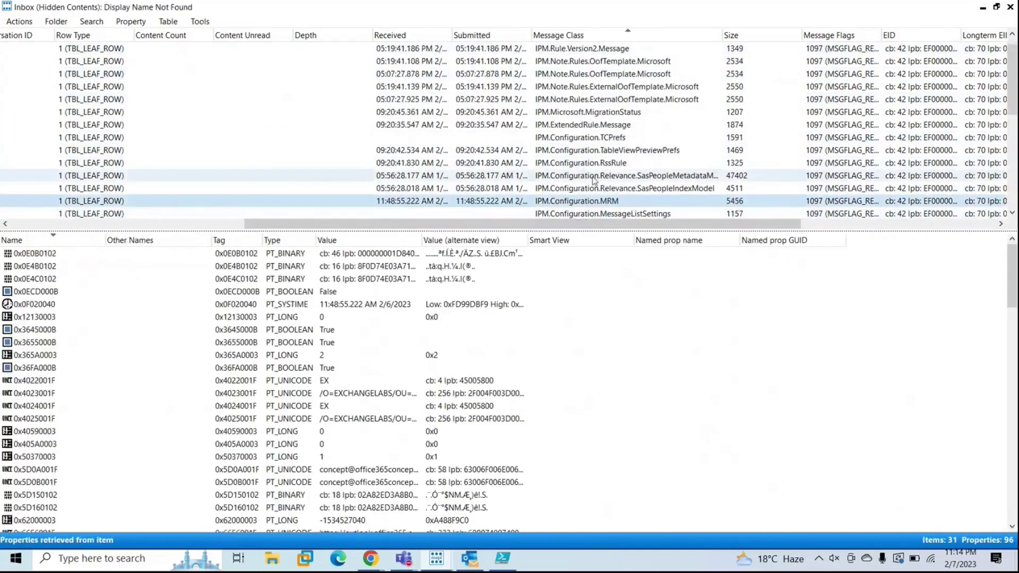
pyautogui.rightClick(584, 204)
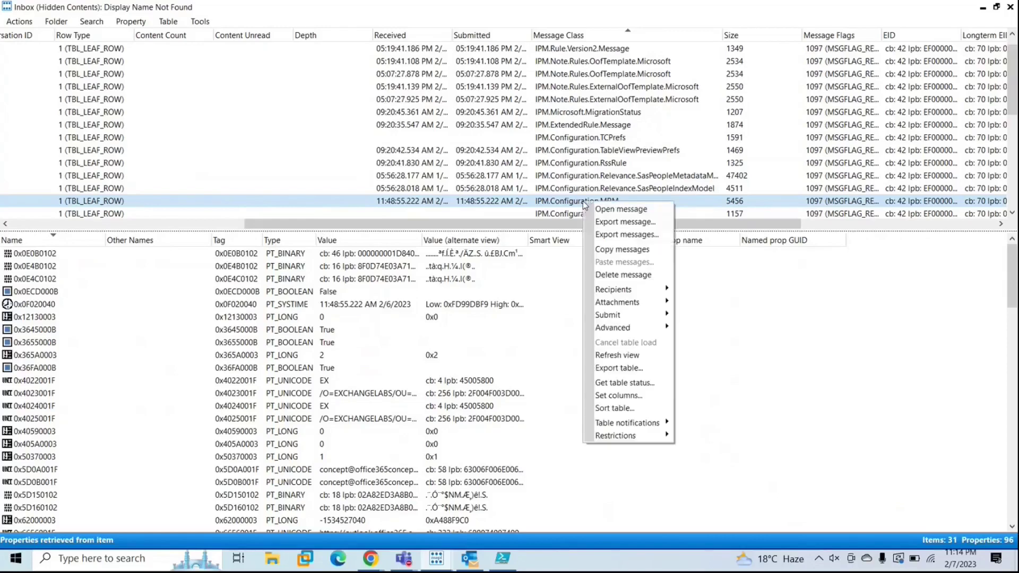
pyautogui.click(616, 273)
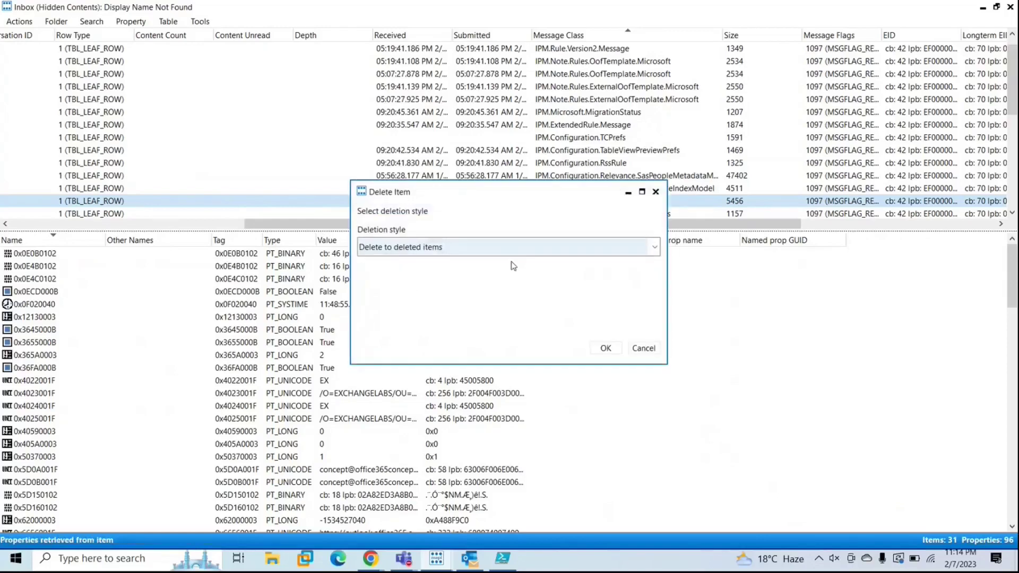
pyautogui.click(467, 247)
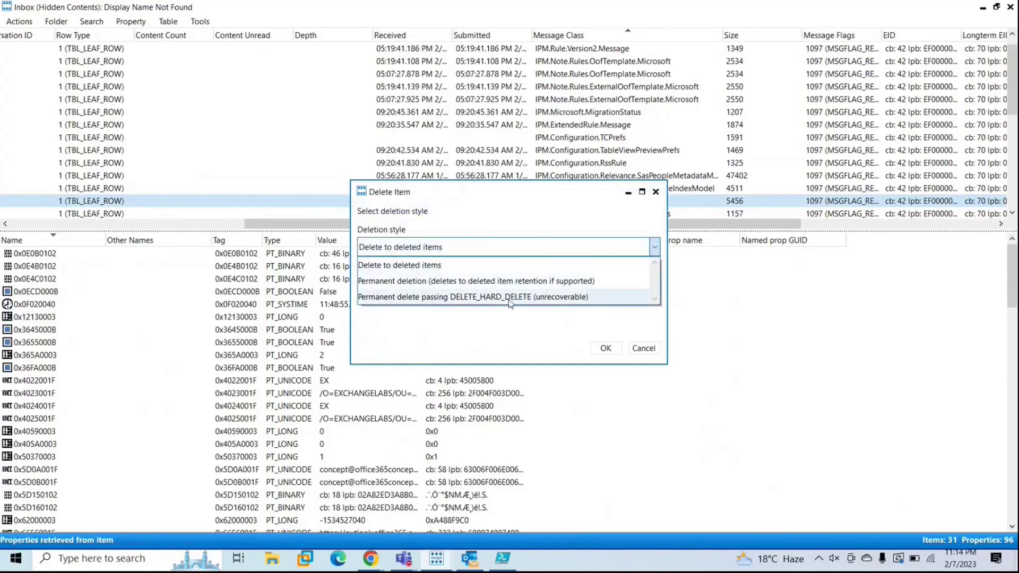
pyautogui.click(510, 300)
pyautogui.click(598, 352)
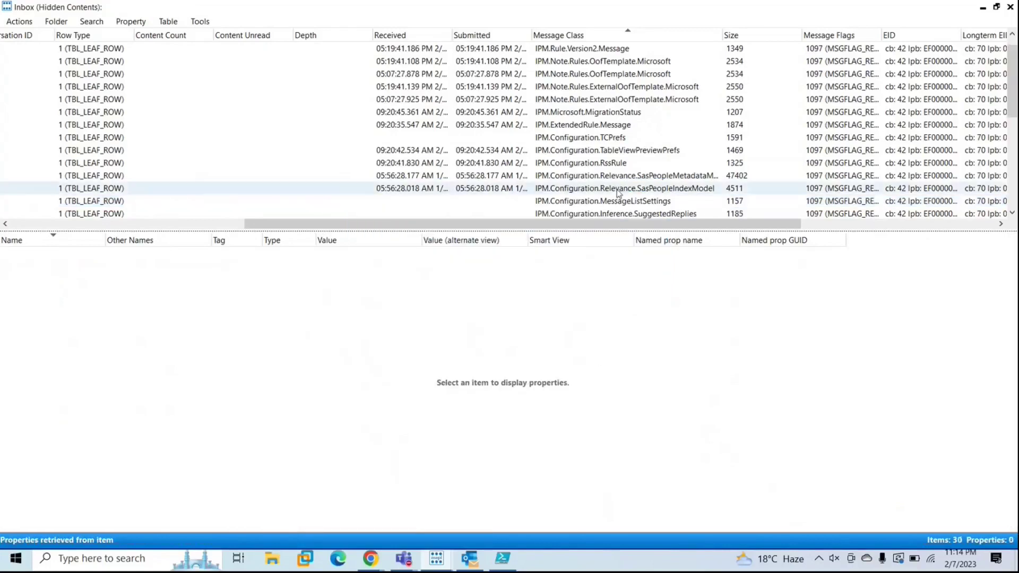
pyautogui.scroll(5, 615, 190)
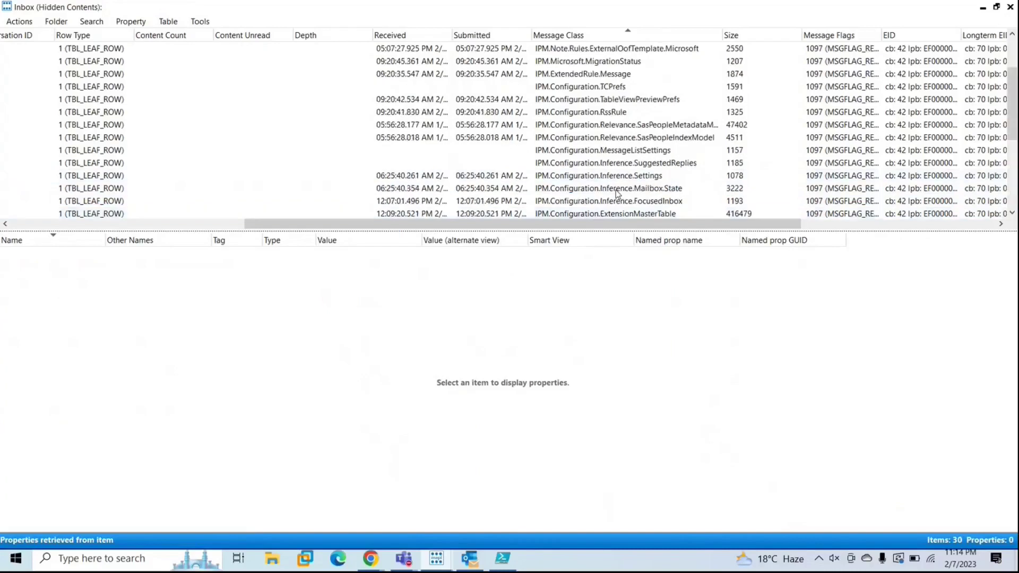
pyautogui.scroll(-5, 609, 142)
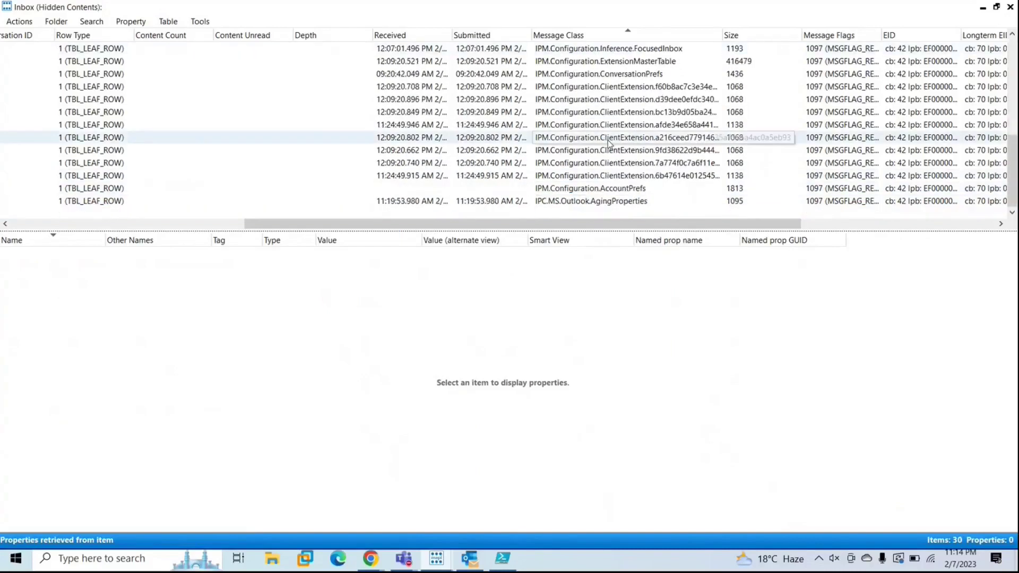
pyautogui.click(502, 558)
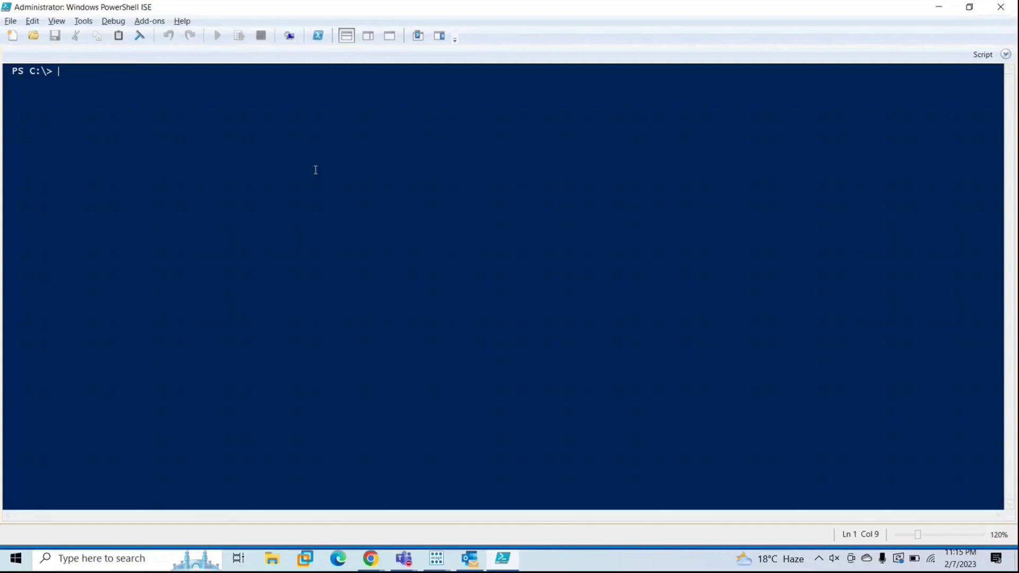
# Step: Run Start-ManagedFolderAssistant -Identity concept, then return to MFCMAPI's Inbox hidden contents
pyautogui.write('stat')
pyautogui.press('BackSpace')
pyautogui.write('rt-managed')
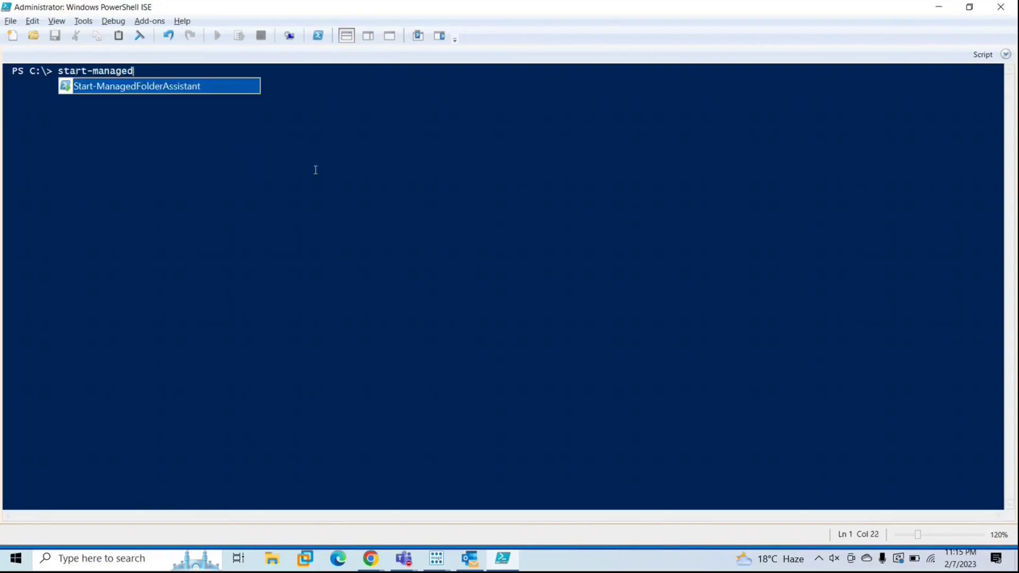
pyautogui.press('Tab')
pyautogui.write('-ide')
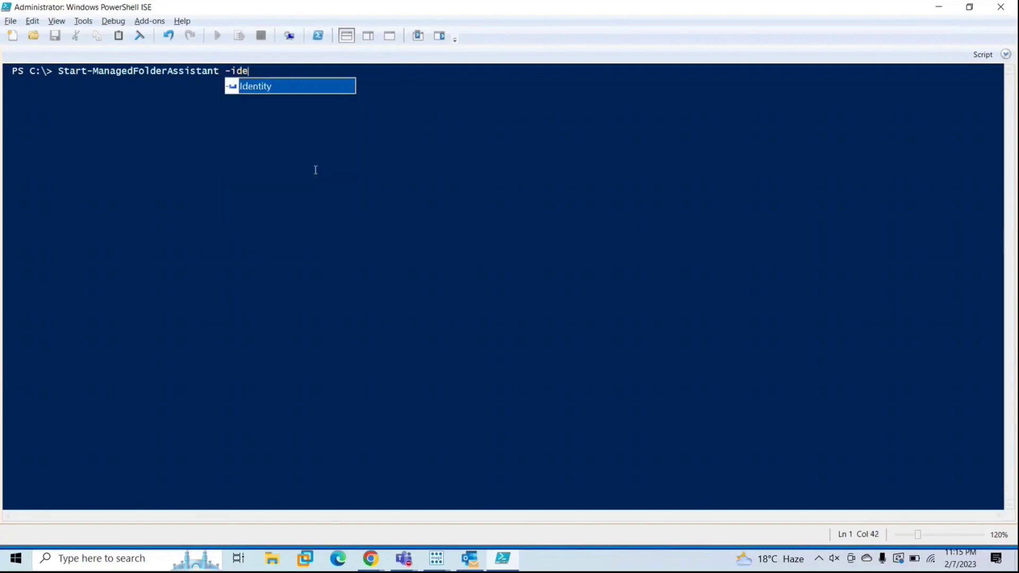
pyautogui.press('Tab')
pyautogui.write('concept')
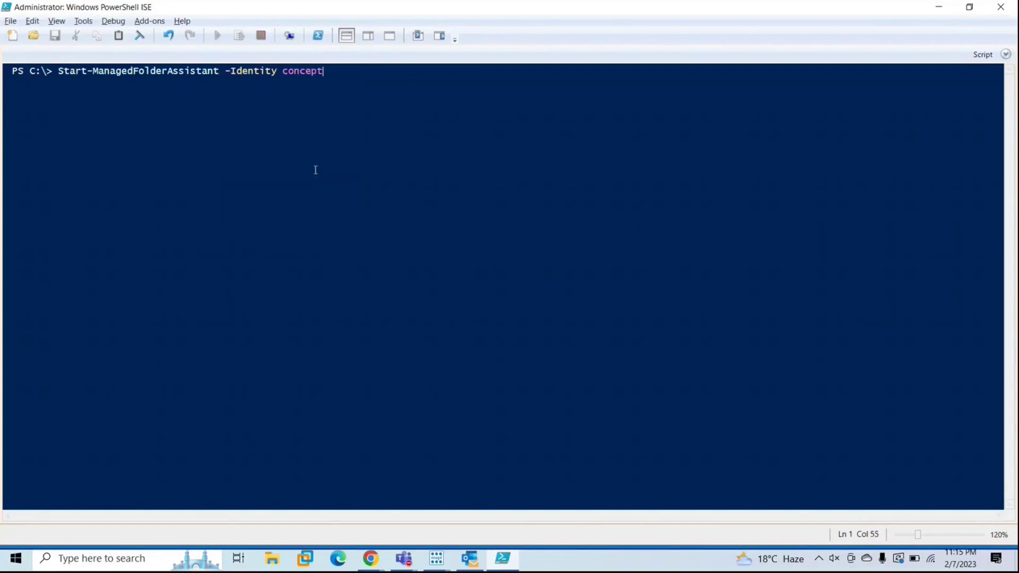
pyautogui.press('Return')
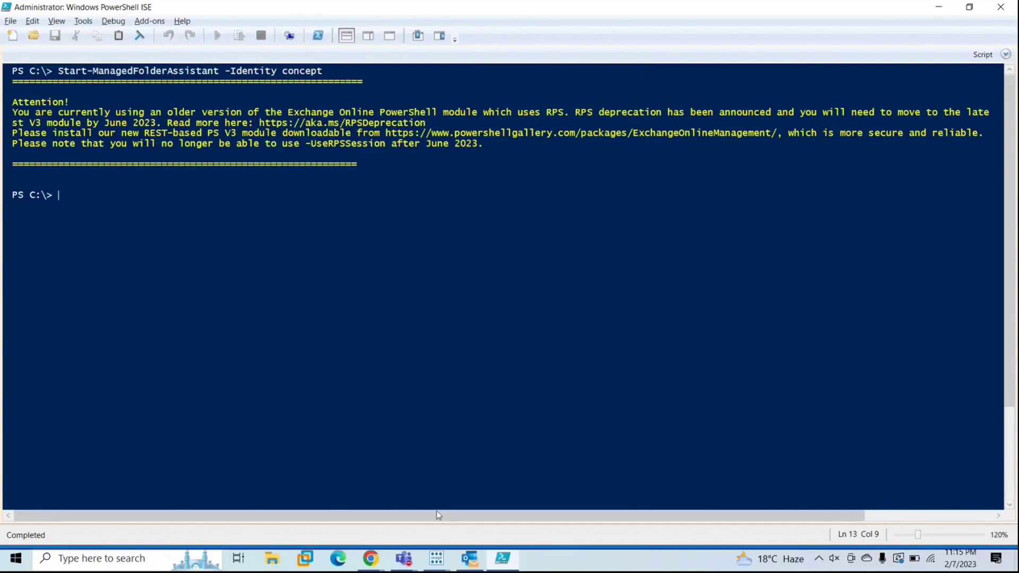
pyautogui.click(436, 559)
pyautogui.click(522, 504)
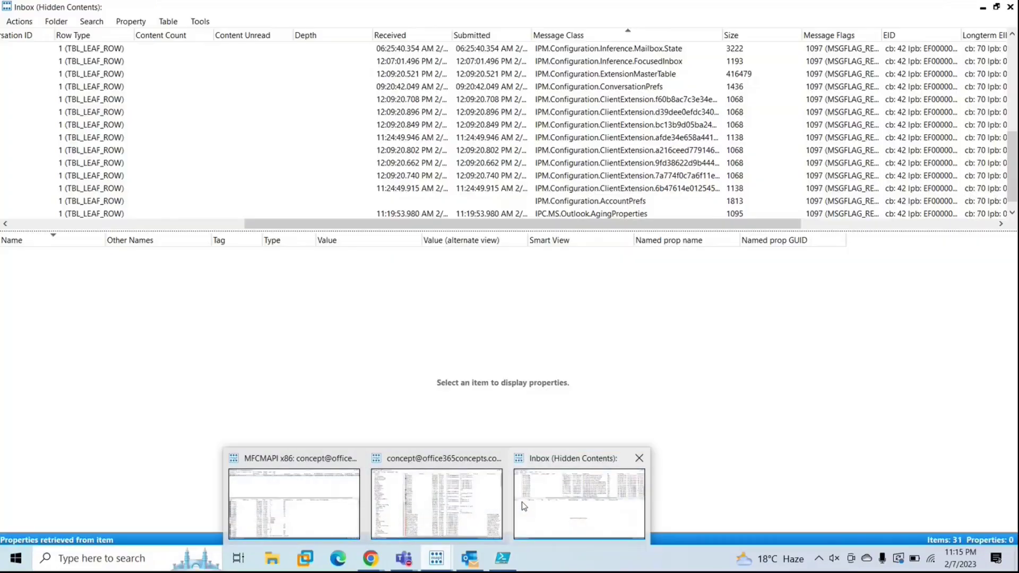
# Step: Scroll through the old Inbox hidden contents list and close that window
pyautogui.scroll(6, 613, 142)
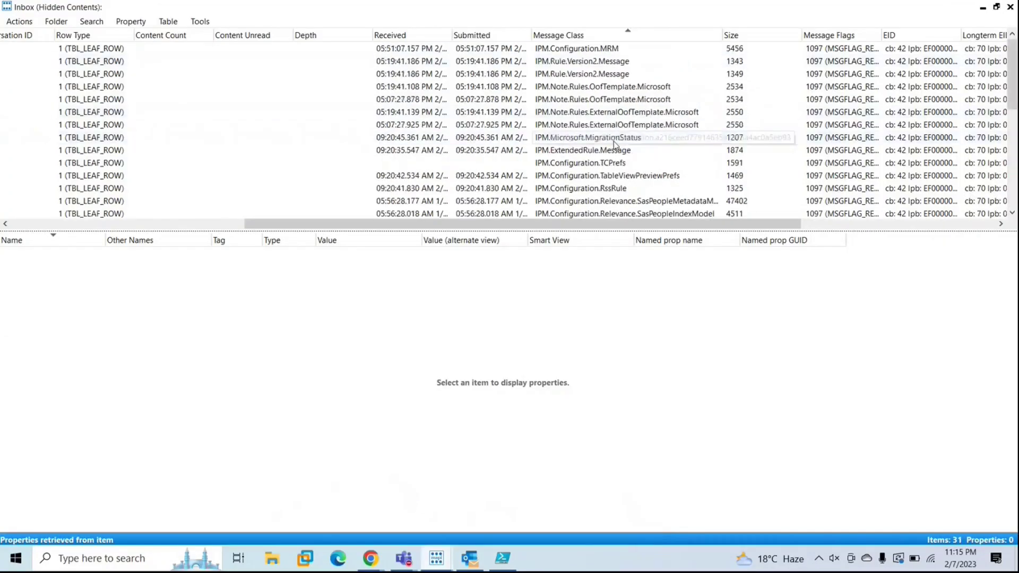
pyautogui.scroll(-5, 613, 141)
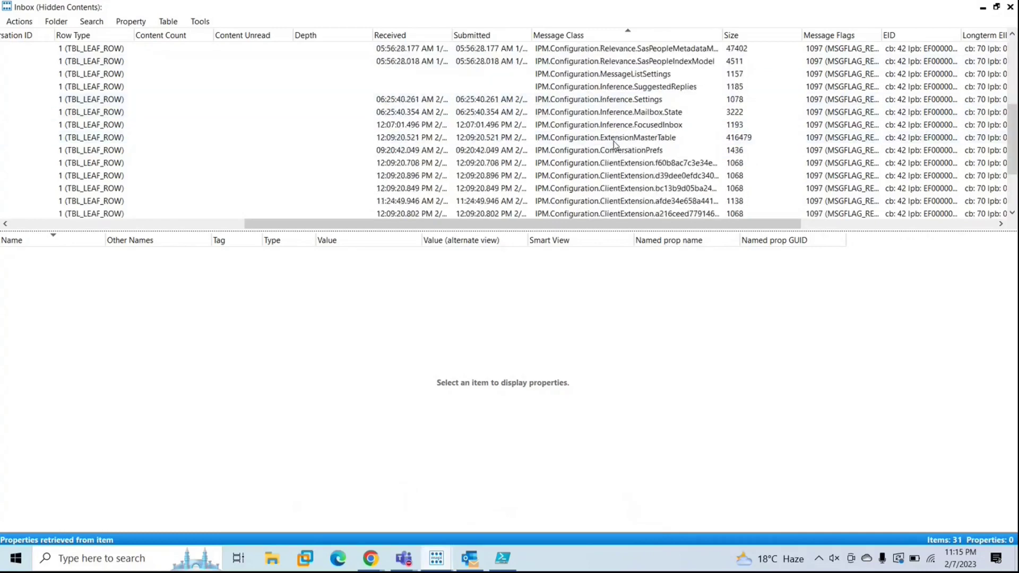
pyautogui.scroll(5, 613, 141)
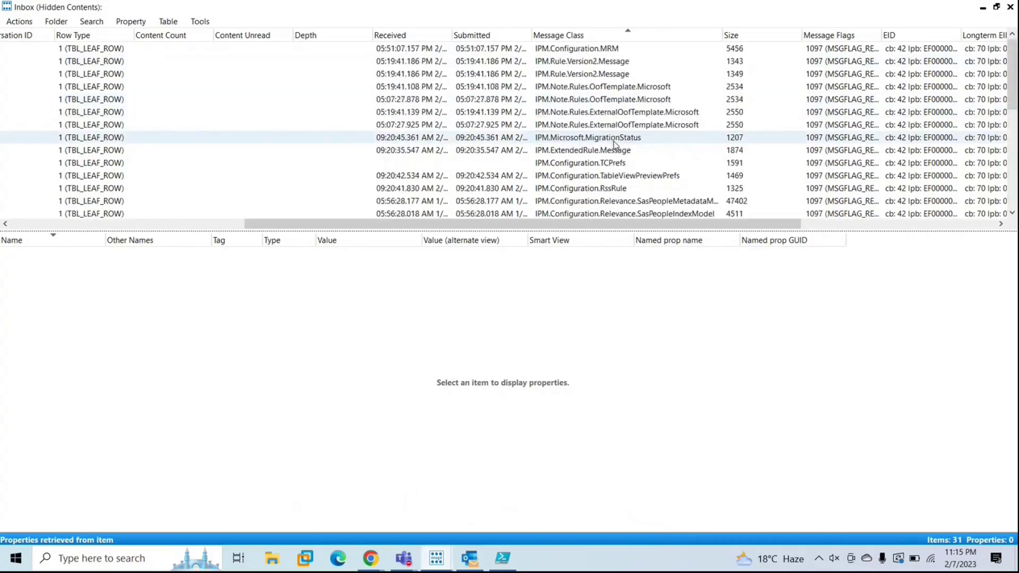
pyautogui.scroll(-3, 613, 141)
pyautogui.scroll(-3, 614, 143)
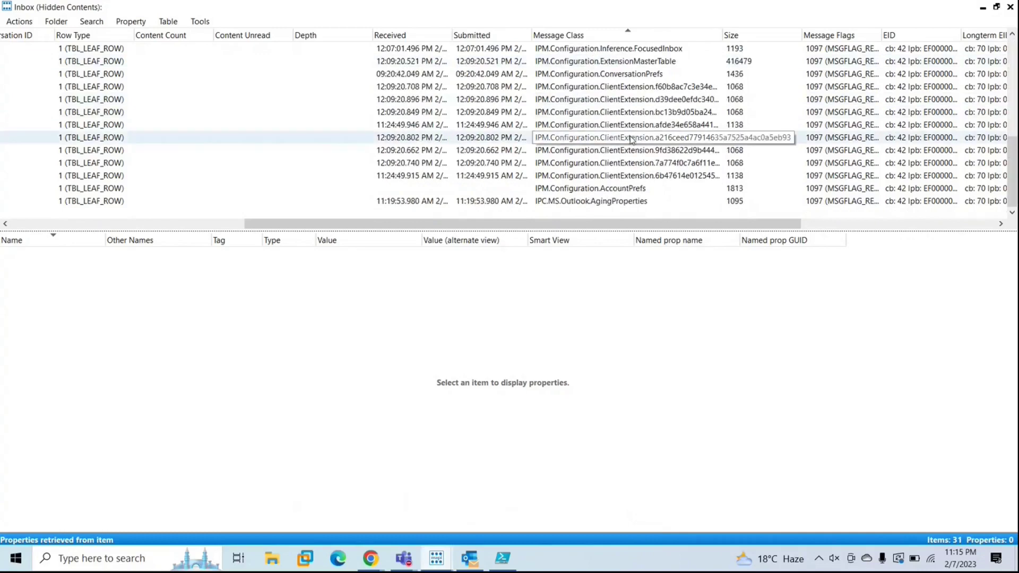
pyautogui.click(1011, 8)
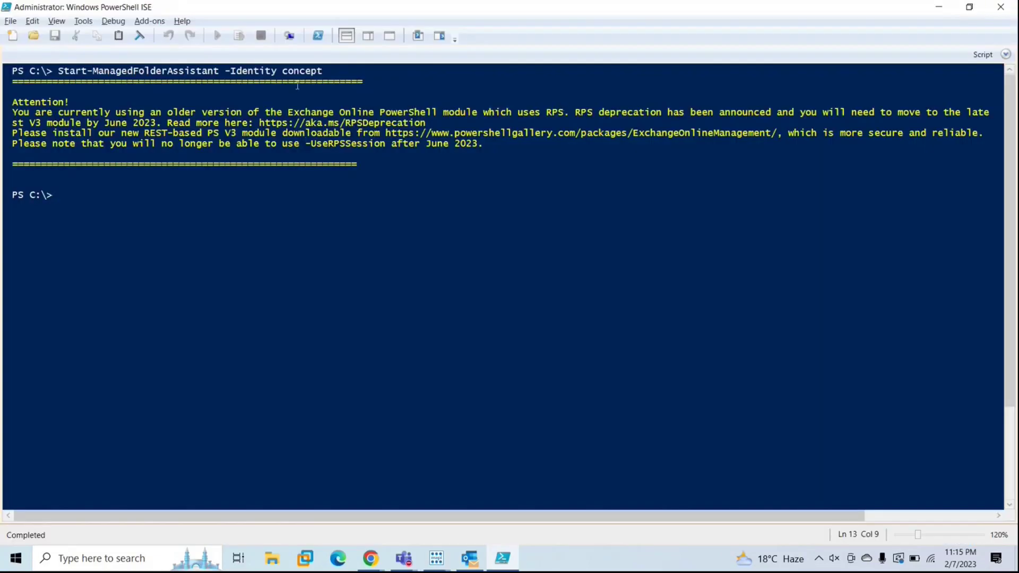
# Step: From the main folder window, reopen the Inbox associated contents table maximized
pyautogui.click(436, 557)
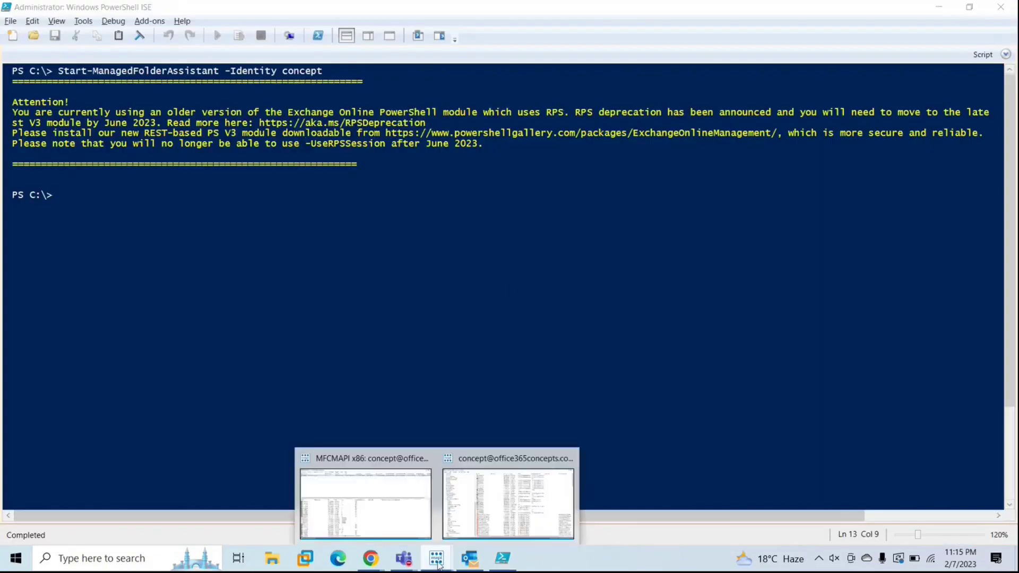
pyautogui.click(500, 515)
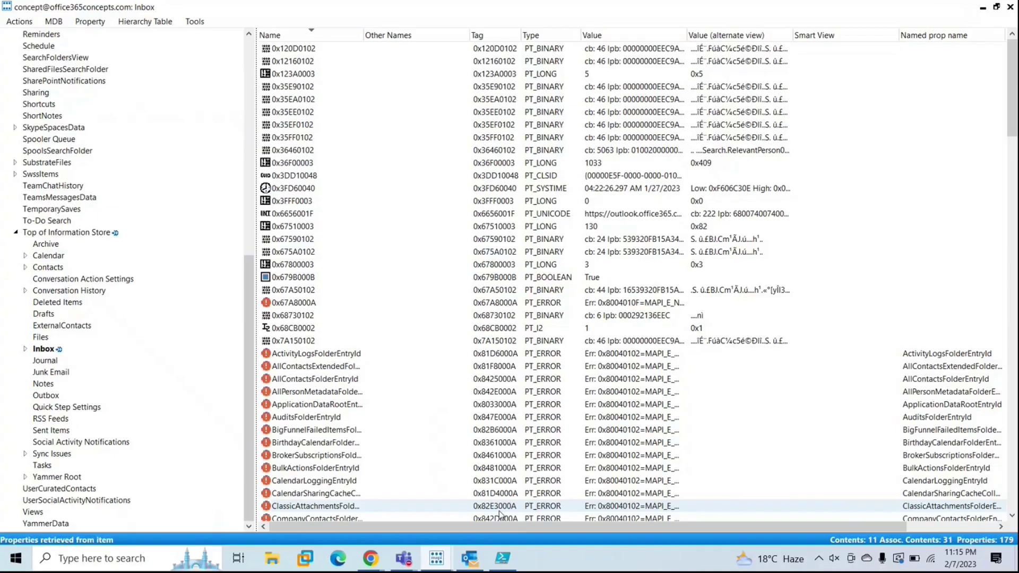
pyautogui.rightClick(47, 349)
pyautogui.click(98, 370)
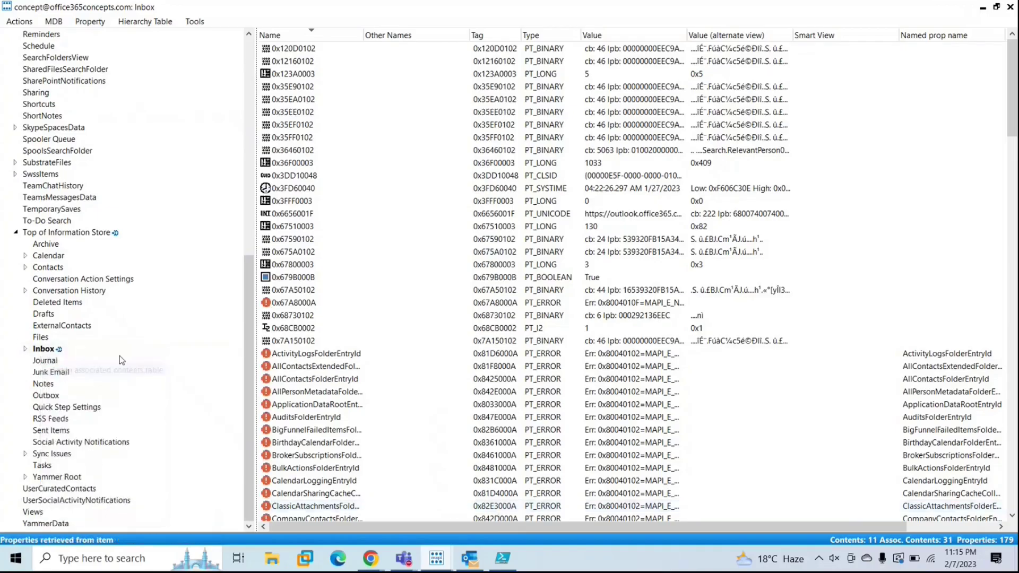
pyautogui.click(700, 107)
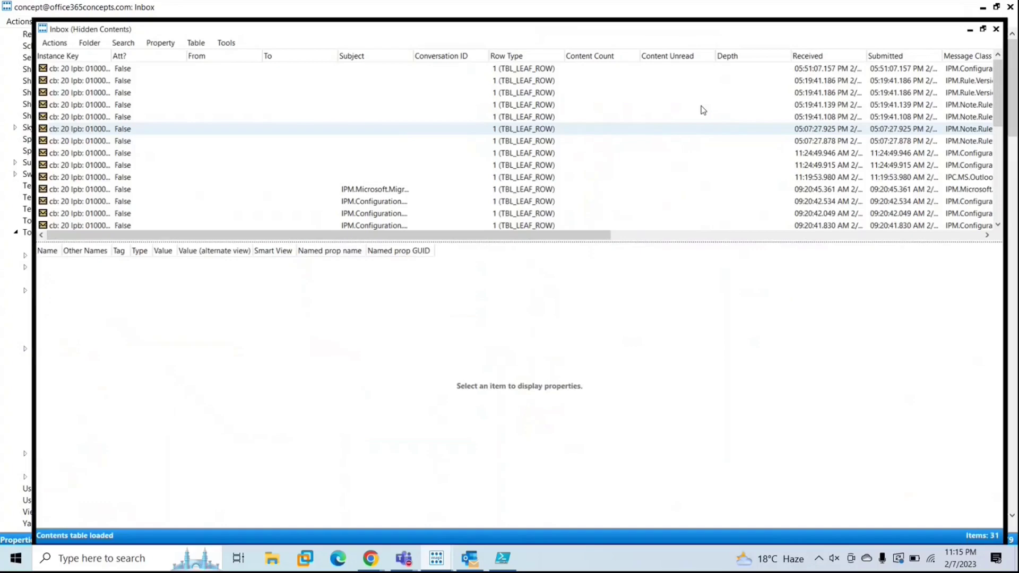
# Step: Delete the IPM.Configuration.MRM message using DELETE_HARD_DELETE
pyautogui.moveTo(489, 224); pyautogui.dragTo(659, 222)
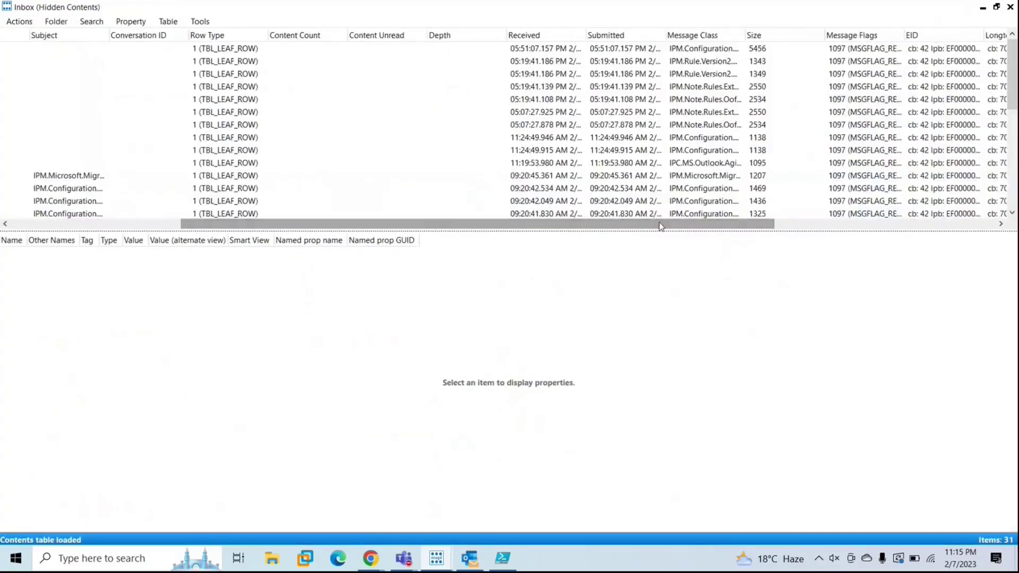
pyautogui.moveTo(743, 33); pyautogui.dragTo(867, 32)
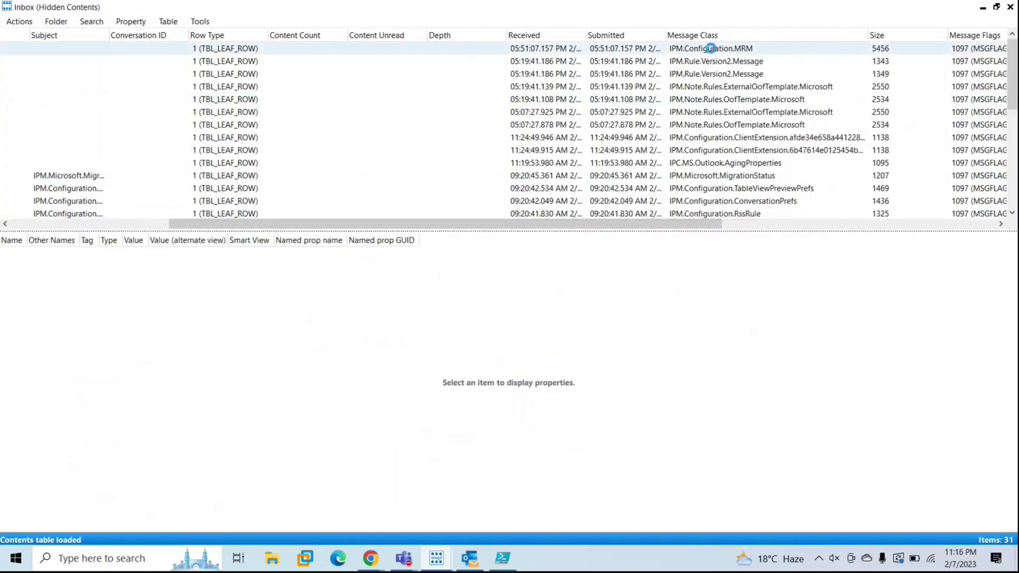
pyautogui.click(712, 49)
pyautogui.rightClick(712, 51)
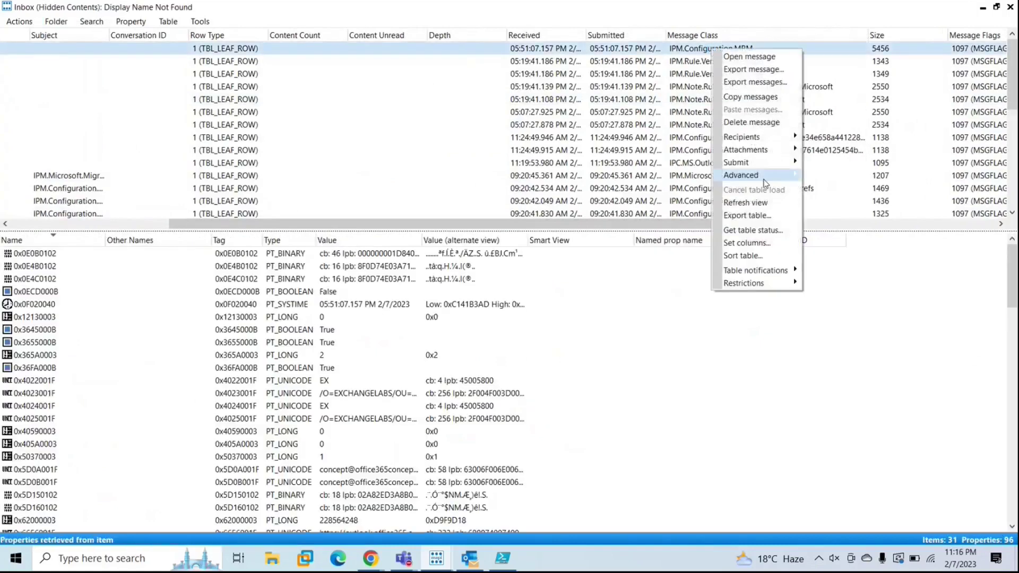
pyautogui.click(759, 123)
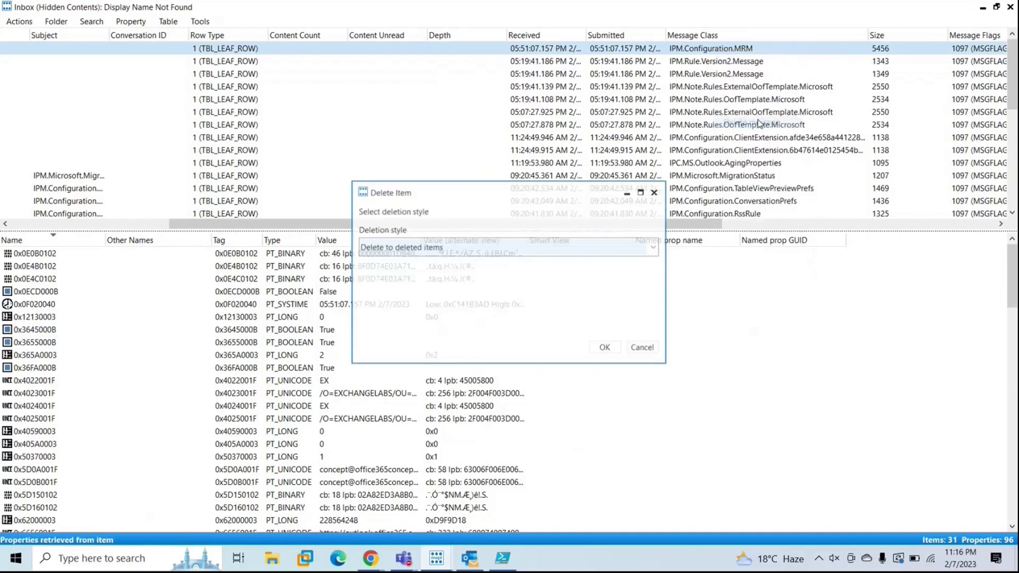
pyautogui.click(631, 248)
pyautogui.click(519, 296)
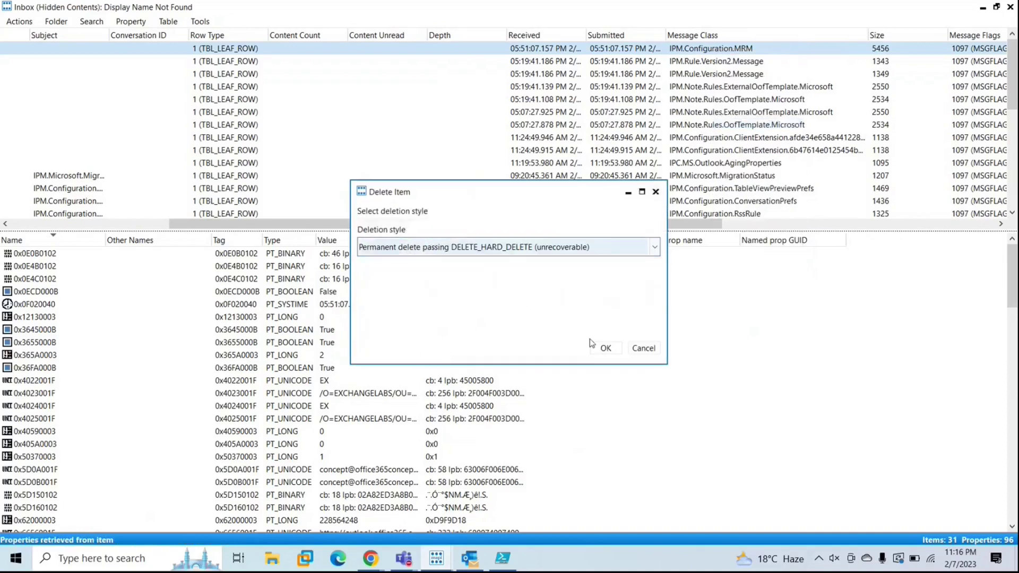
pyautogui.click(605, 348)
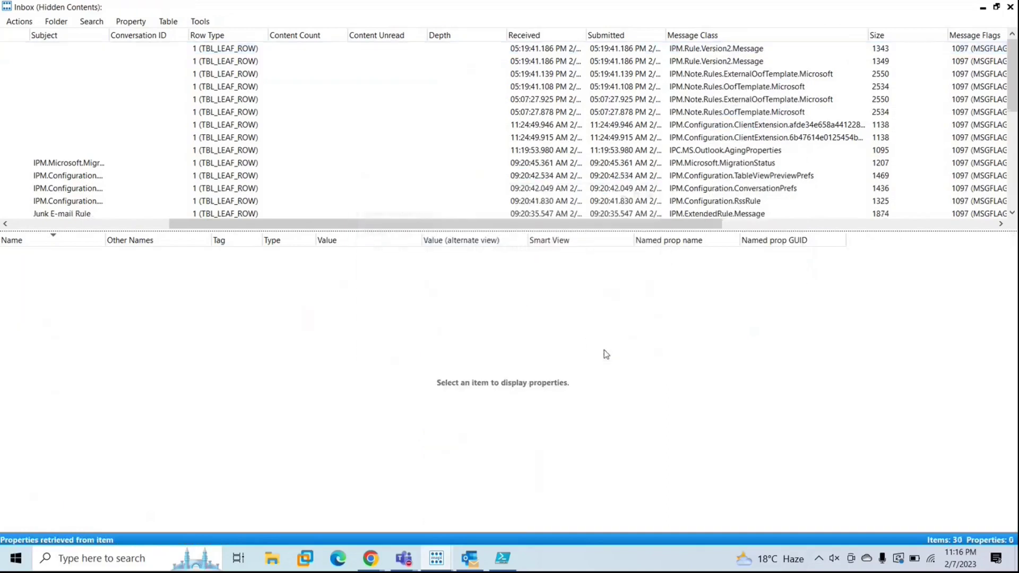
# Step: Rerun the previous Start-ManagedFolderAssistant command in PowerShell ISE
pyautogui.click(503, 558)
pyautogui.press('Up')
pyautogui.press('Return')
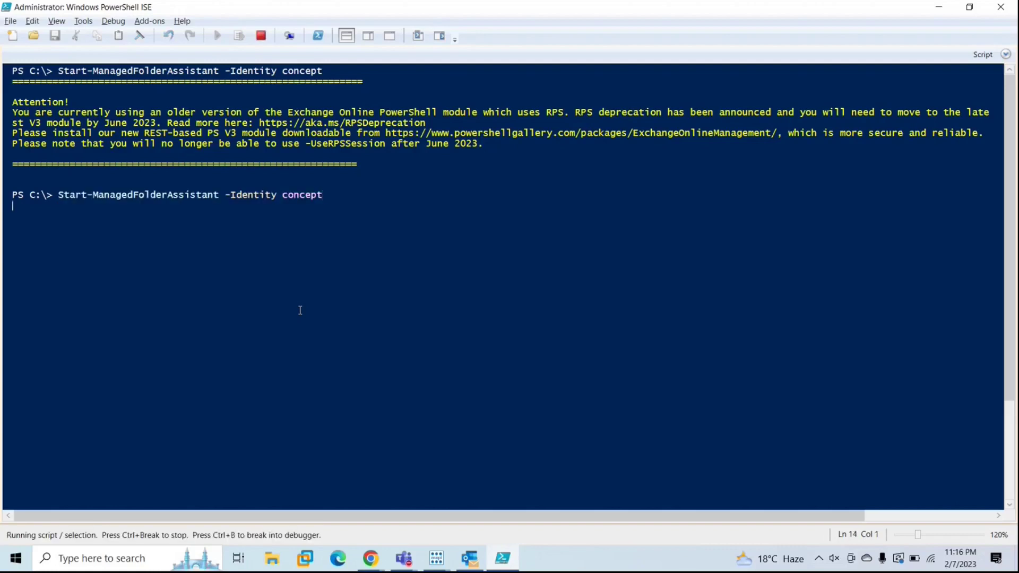
pyautogui.click(438, 559)
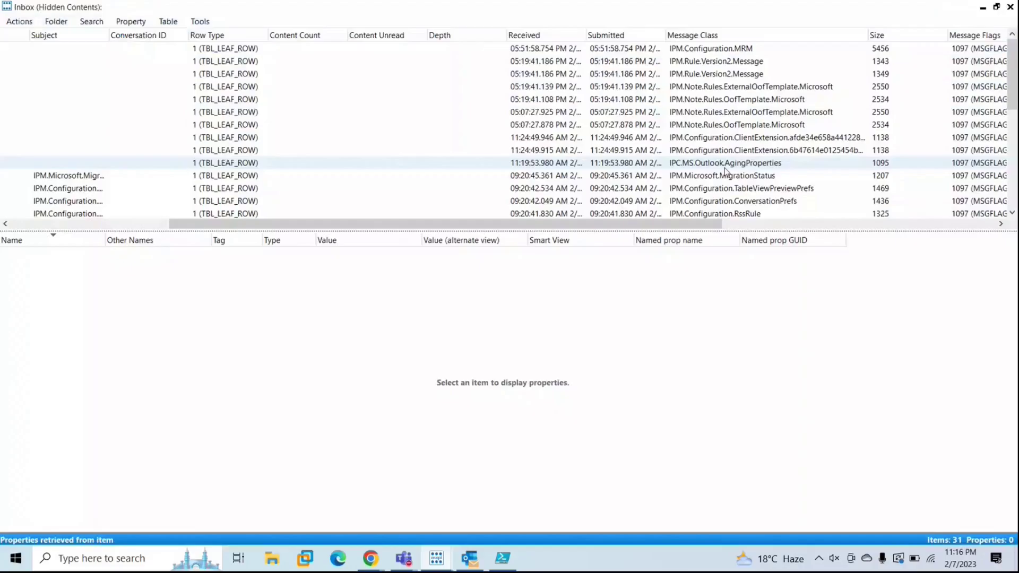
# Step: Inspect the regenerated IPM.Configuration.MRM message stamped 05:51:58, then go back to PowerShell ISE
pyautogui.click(687, 50)
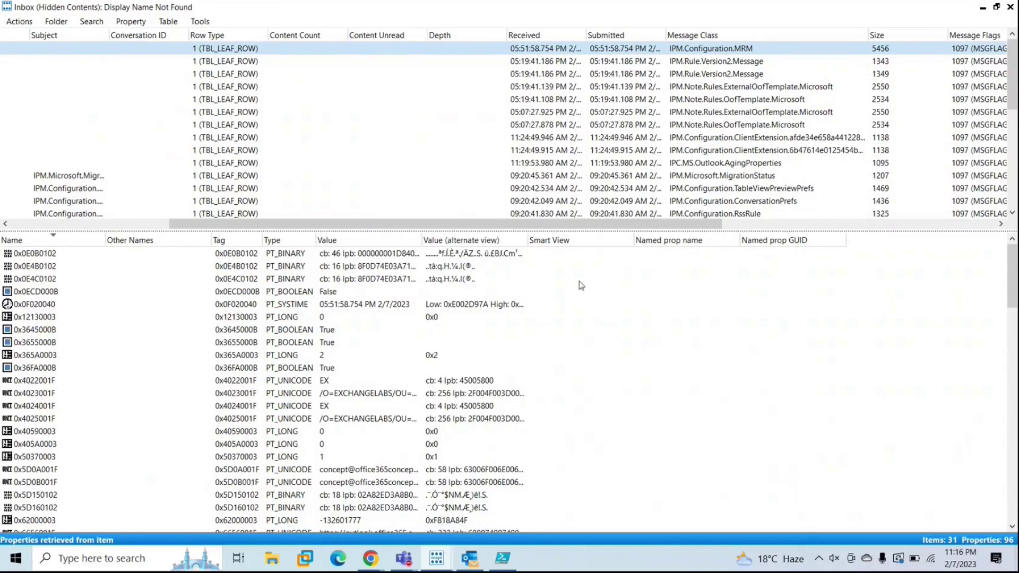
pyautogui.click(502, 558)
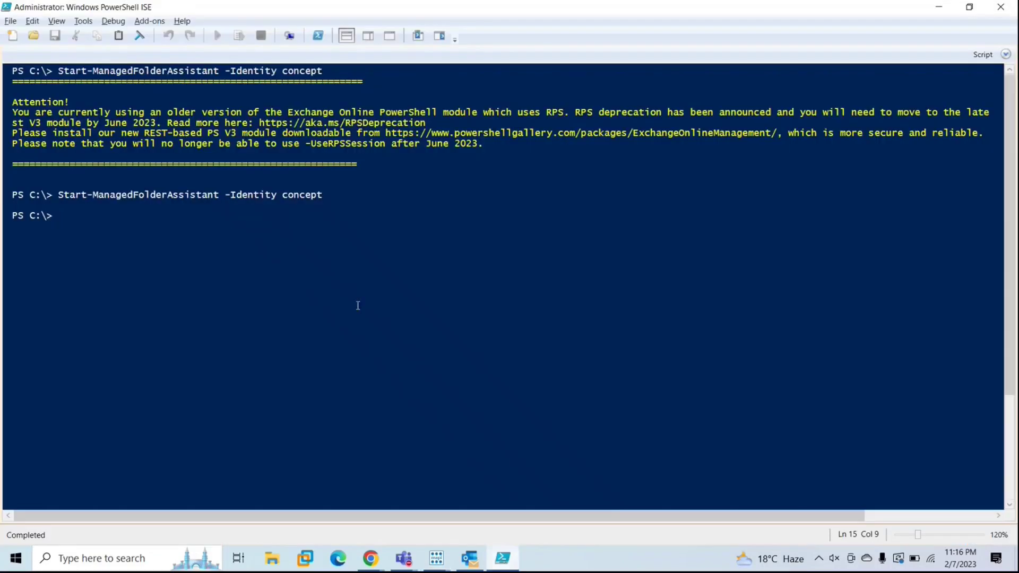
# Step: Clear the console with cls and set the console font size to 12
pyautogui.write('cls')
pyautogui.press('Return')
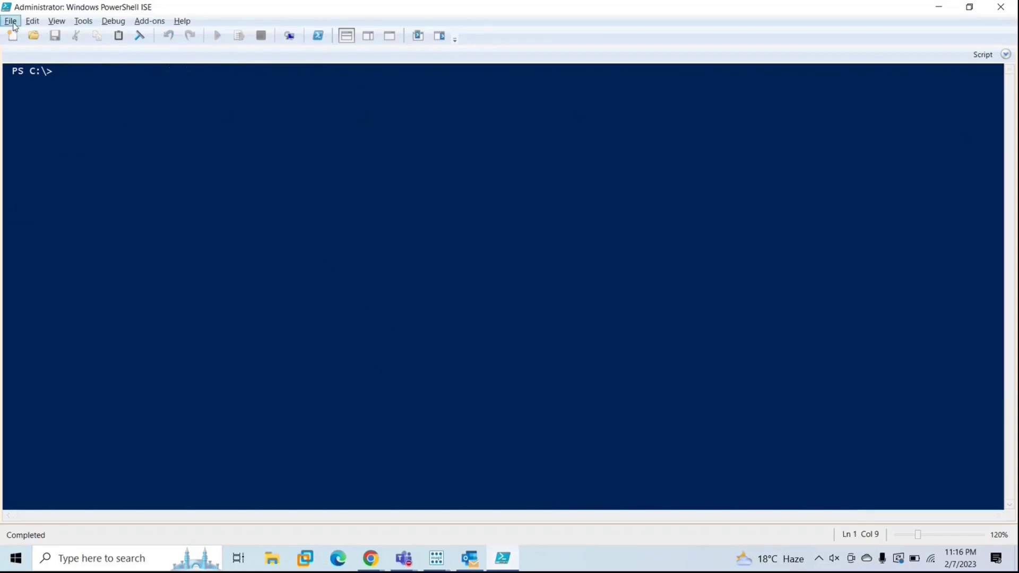
pyautogui.click(81, 21)
pyautogui.click(141, 105)
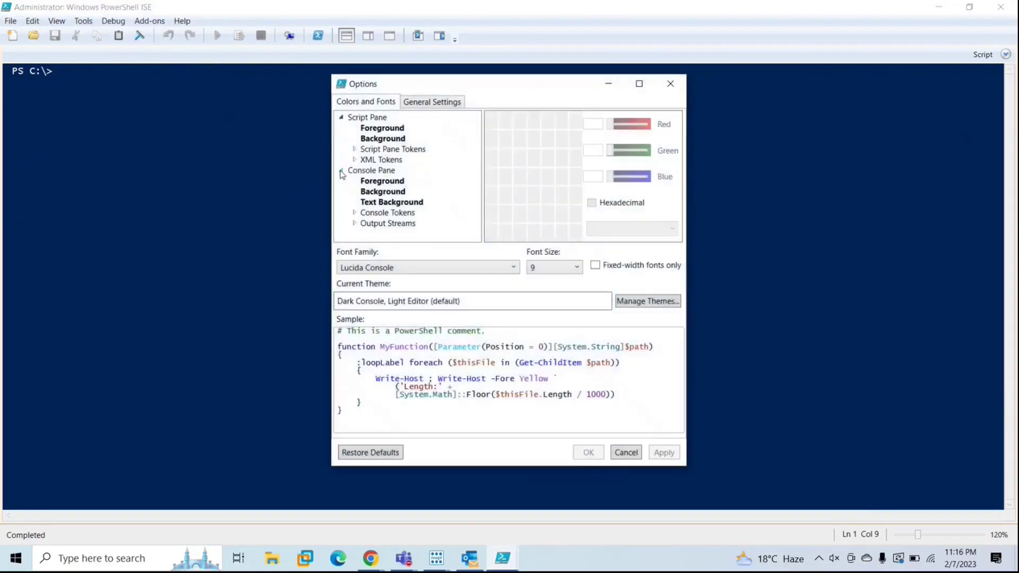
pyautogui.click(542, 269)
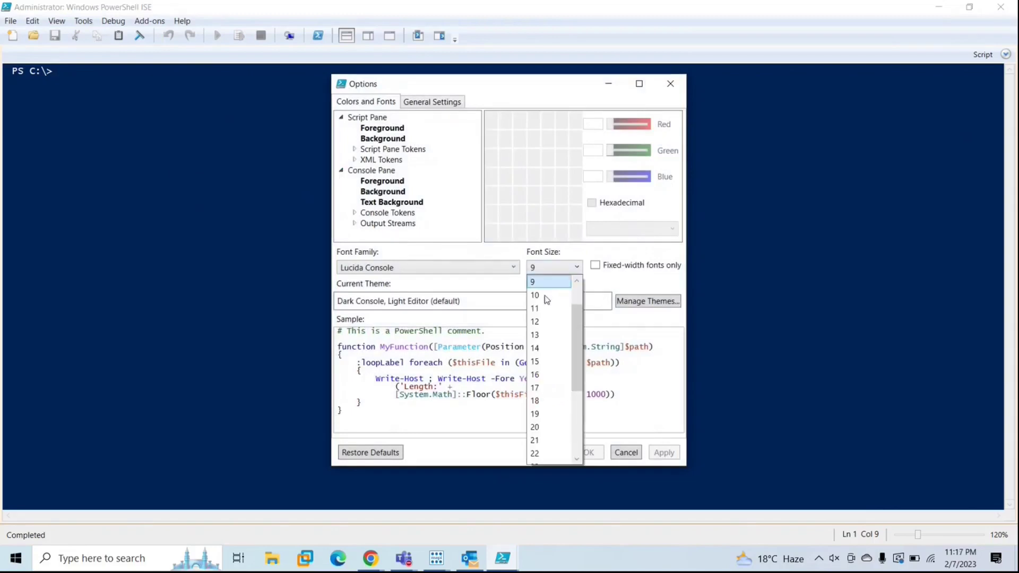
pyautogui.click(544, 322)
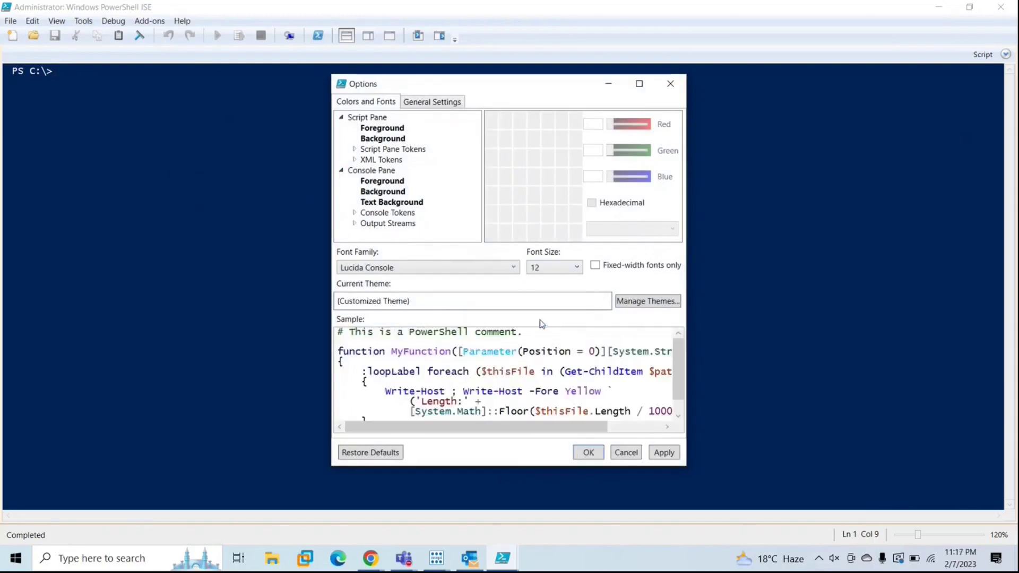
pyautogui.click(589, 452)
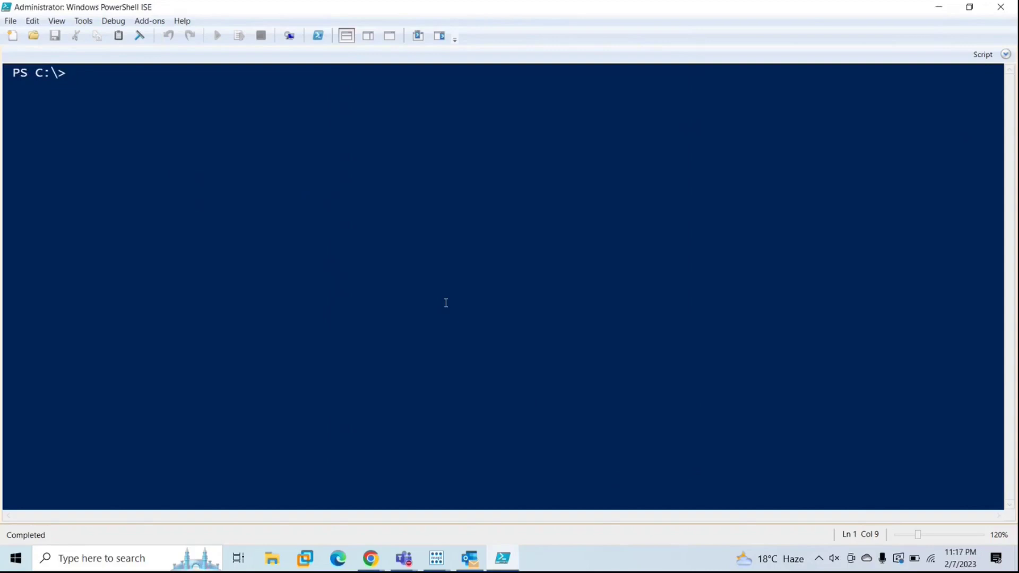
# Step: Run Get-Mailbox -Identity concept | fl *retention* and highlight RetentionPolicy Default MRM Policy
pyautogui.write('get-mailb')
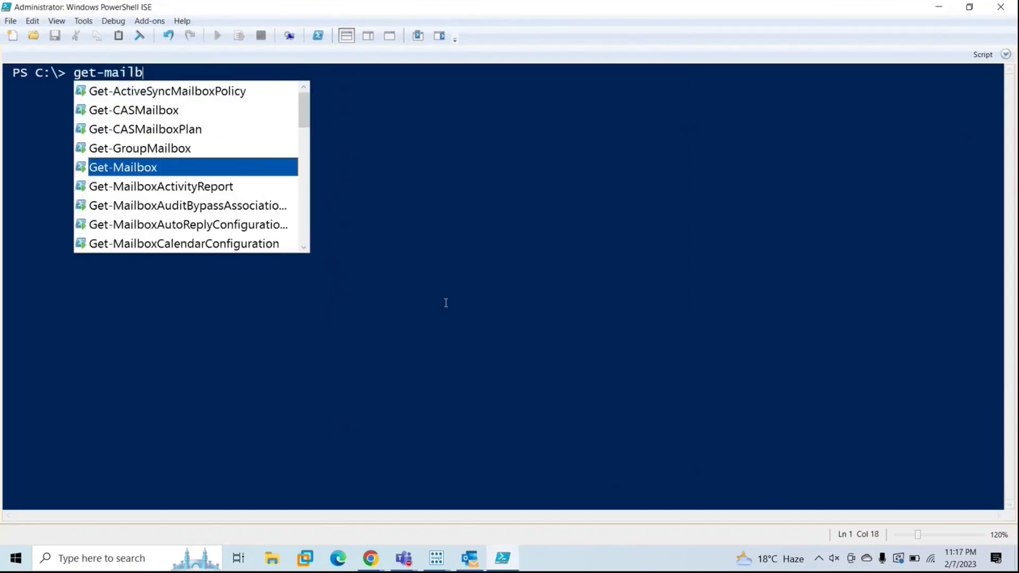
pyautogui.press('Tab')
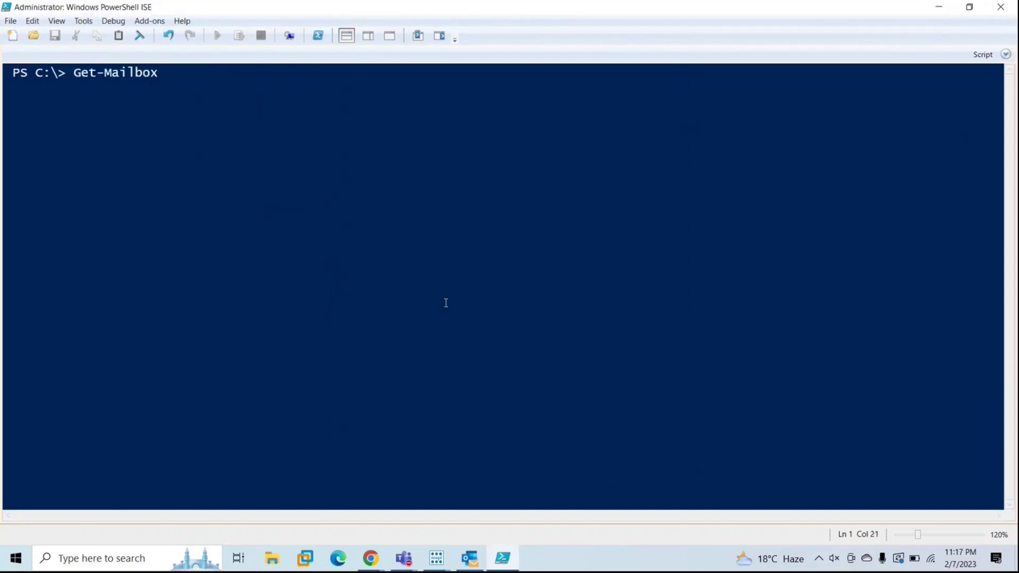
pyautogui.write('-id')
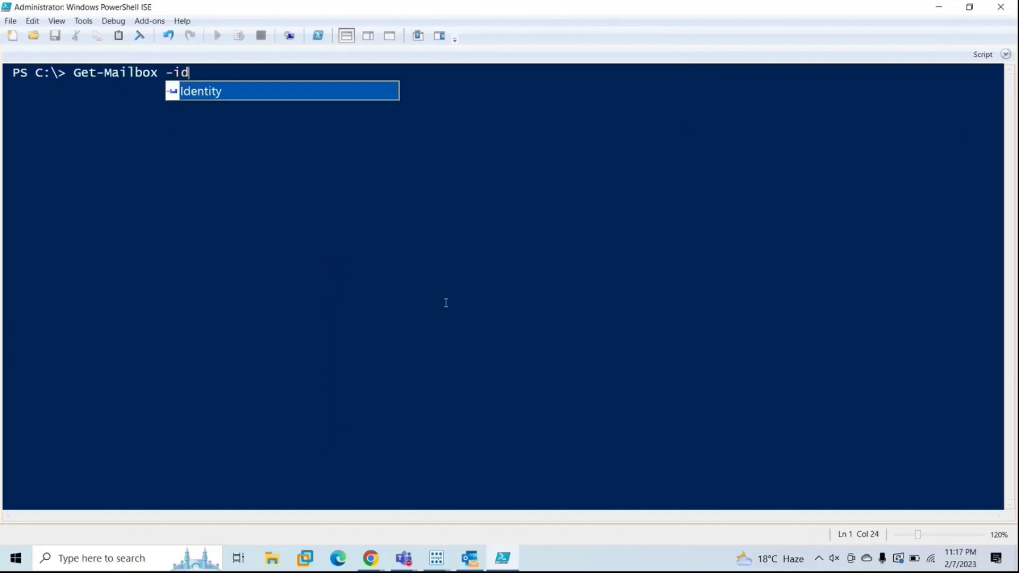
pyautogui.press('Tab')
pyautogui.write('concept | fl ')
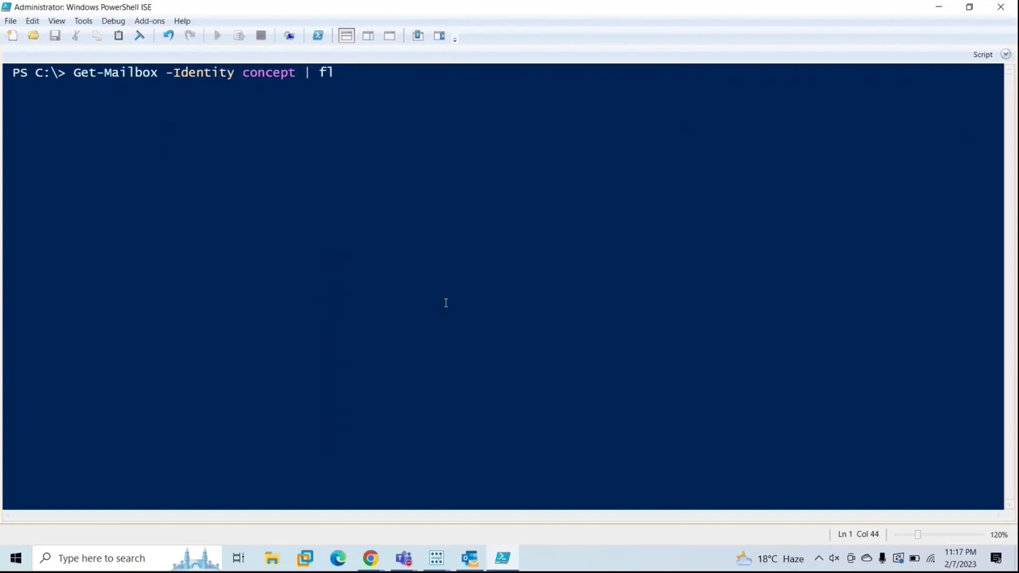
pyautogui.write('*retention*')
pyautogui.press('Return')
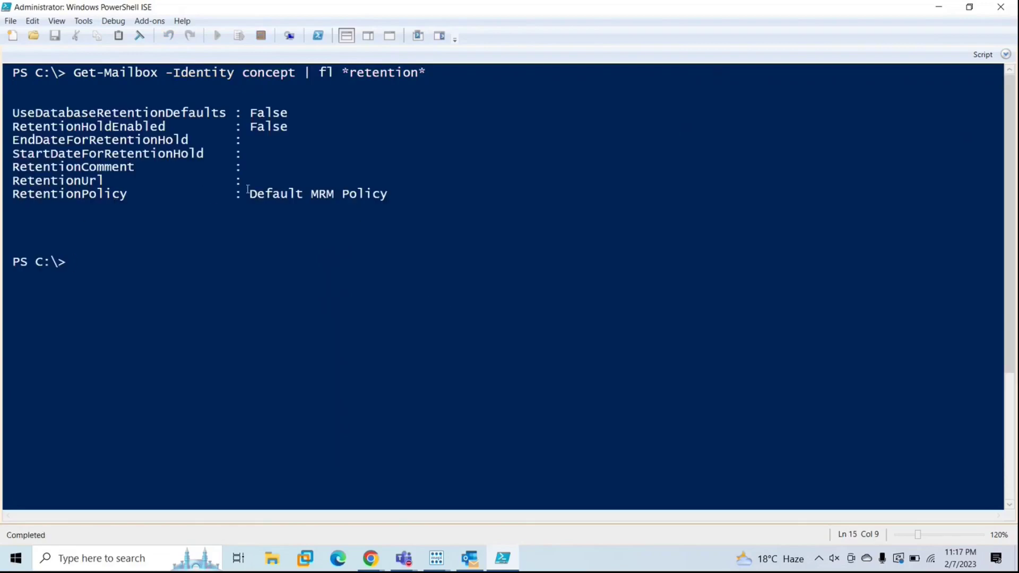
pyautogui.moveTo(248, 189); pyautogui.dragTo(387, 194)
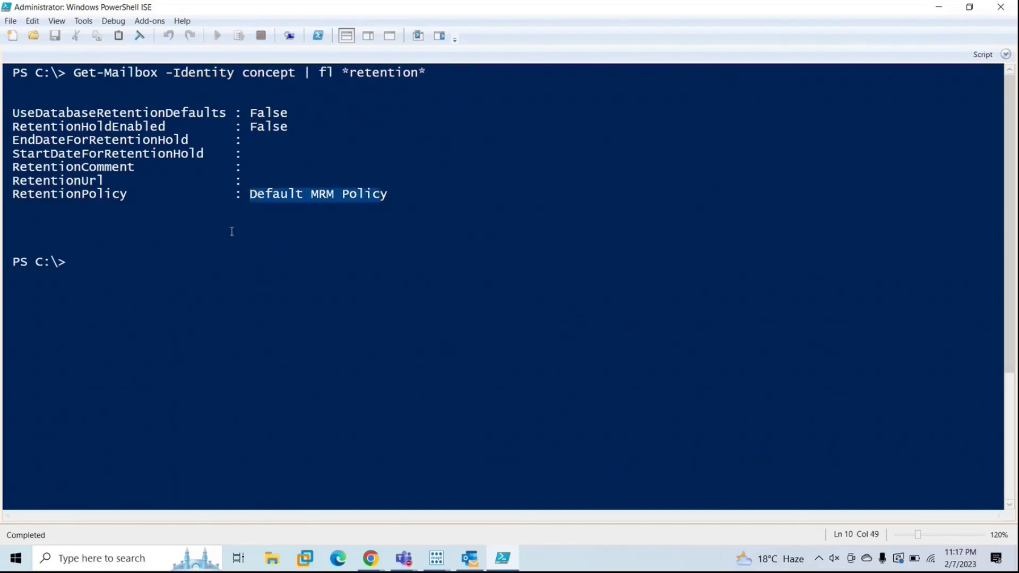
pyautogui.click(87, 263)
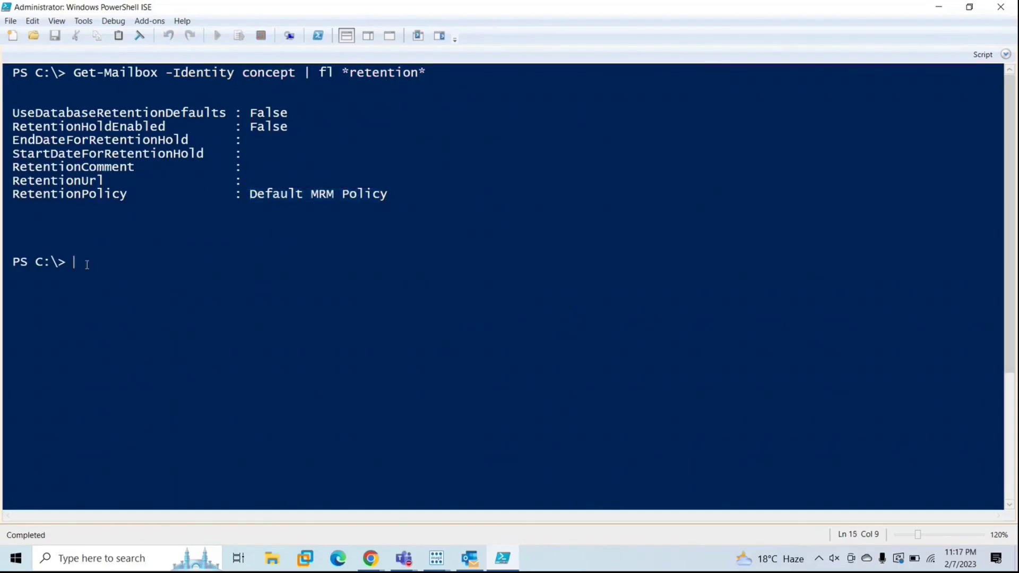
# Step: Run Get-RetentionPolicyTag -Mailbox concept to list the mailbox's retention tags
pyautogui.write('gmt')
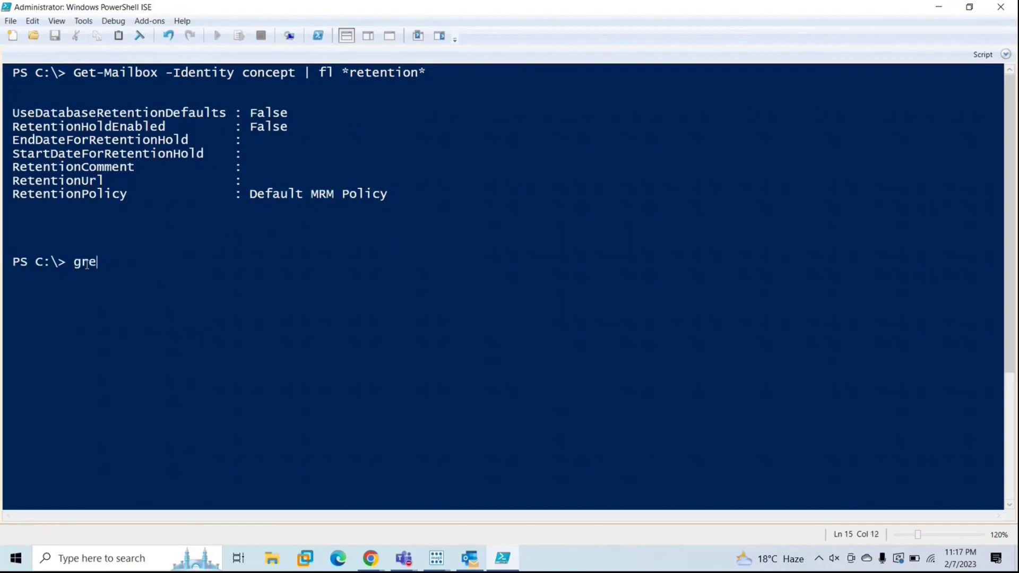
pyautogui.press('BackSpace')
pyautogui.press('BackSpace')
pyautogui.write('et-re')
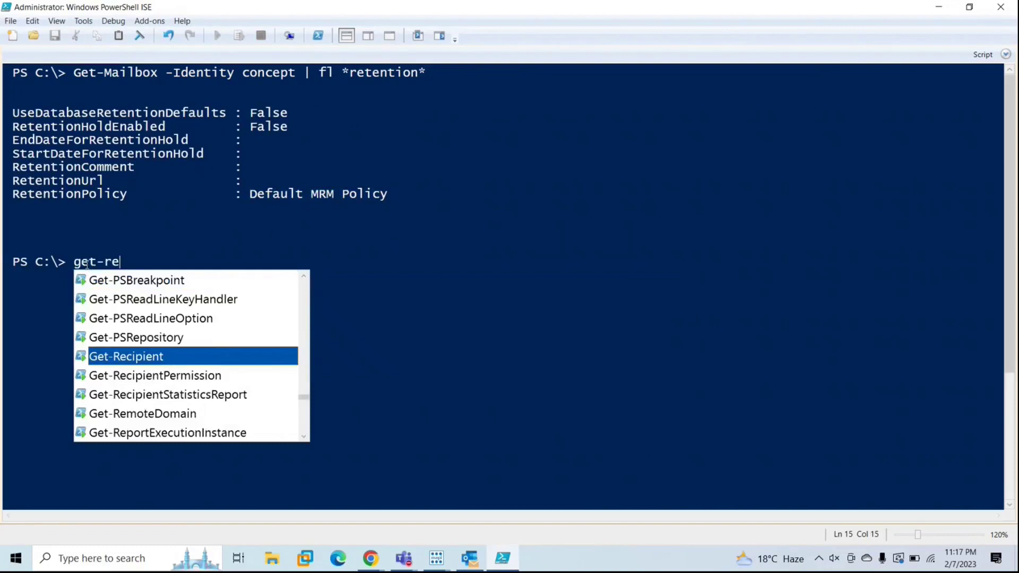
pyautogui.write('tentionpiol')
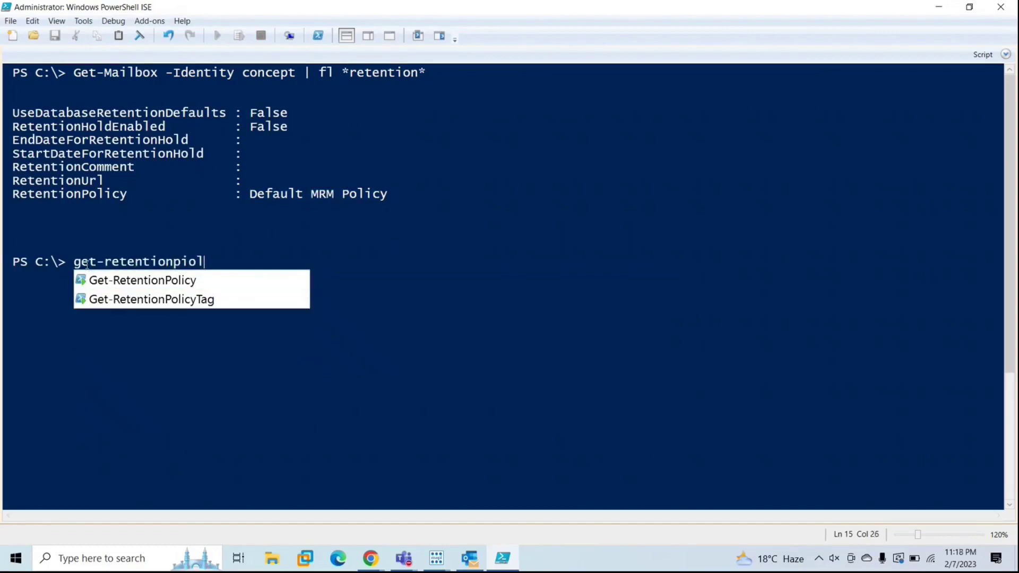
pyautogui.press('Down')
pyautogui.press('Down')
pyautogui.press('Return')
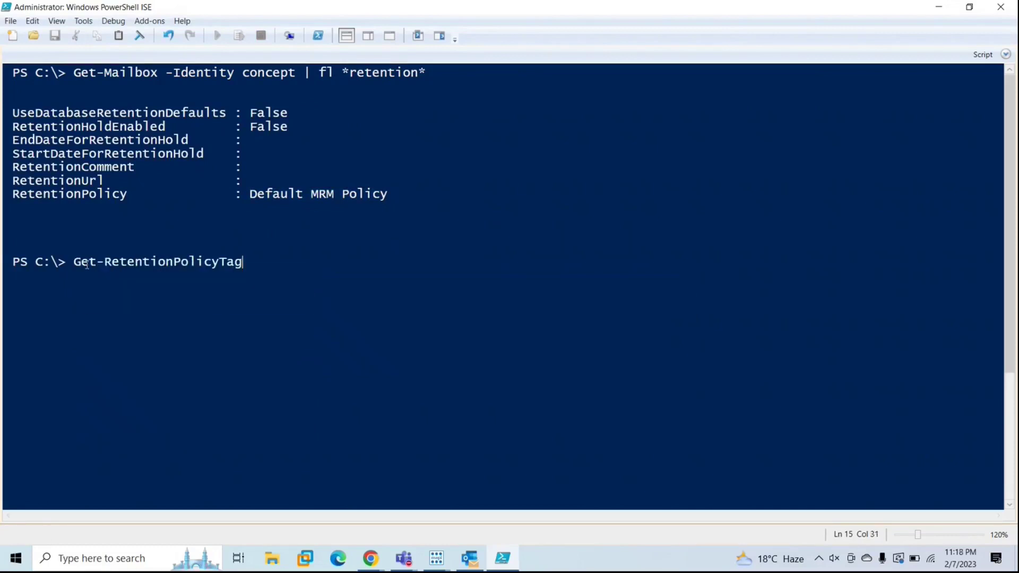
pyautogui.write('-mailbox concep')
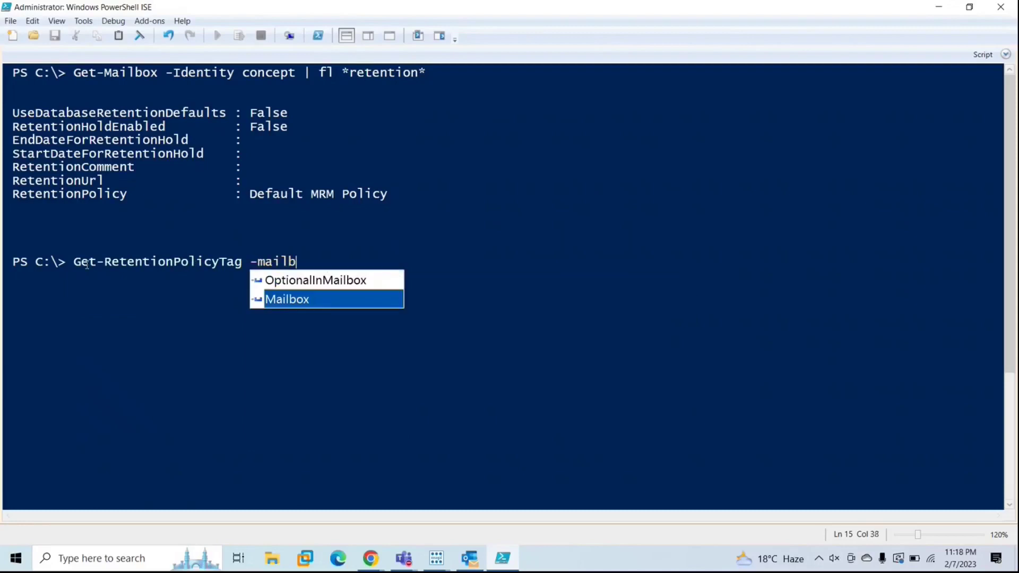
pyautogui.press('Return')
pyautogui.write('concept')
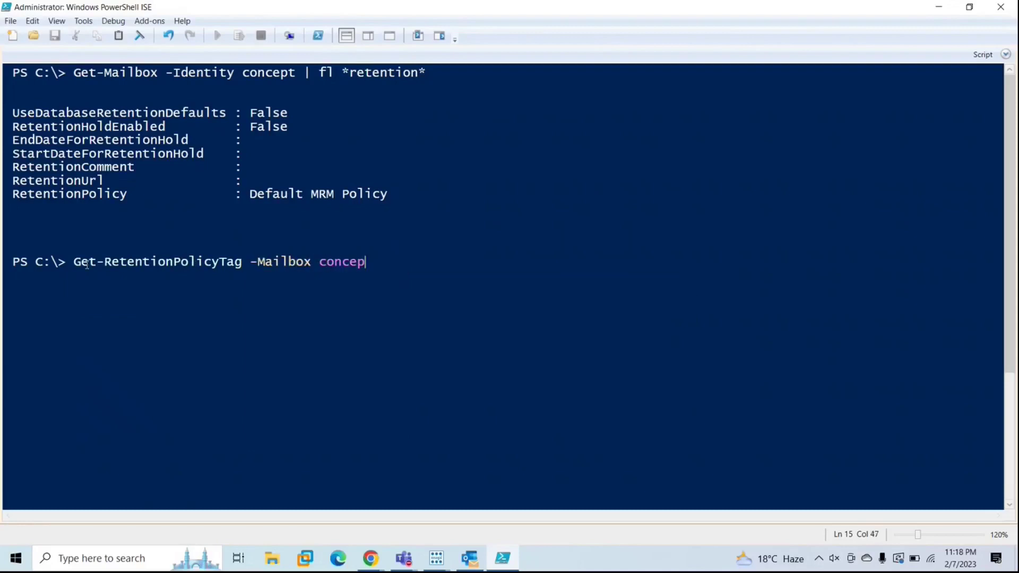
pyautogui.press('Return')
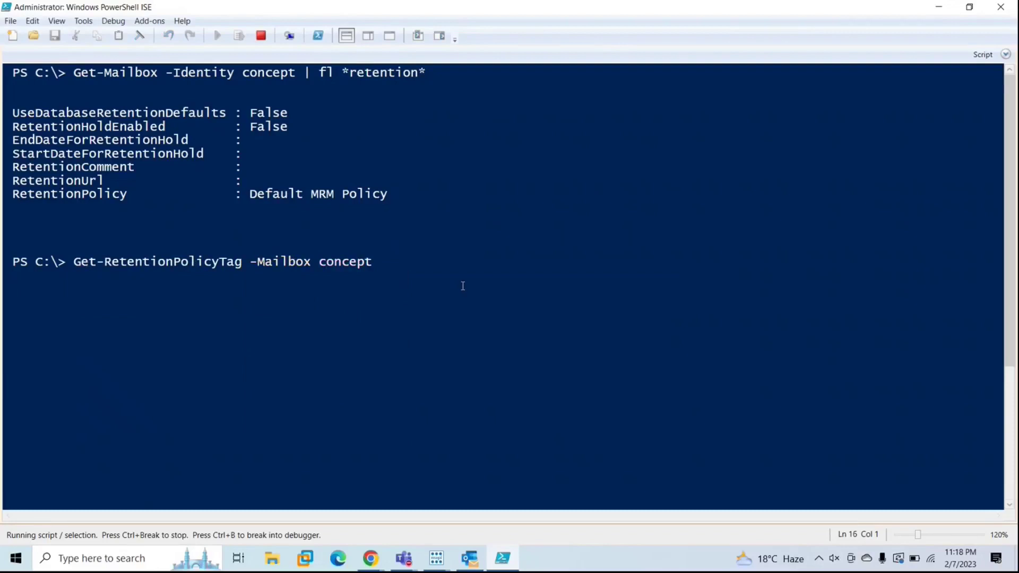
# Step: Scroll through the ten listed tags, then return to MFCMAPI's Inbox hidden contents
pyautogui.scroll(-2, 462, 285)
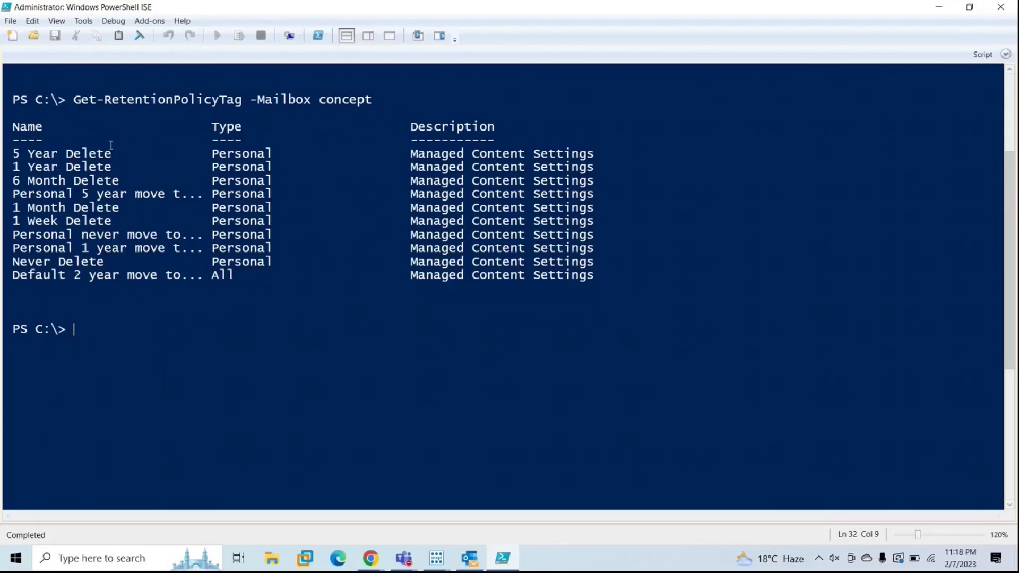
pyautogui.scroll(4, 249, 225)
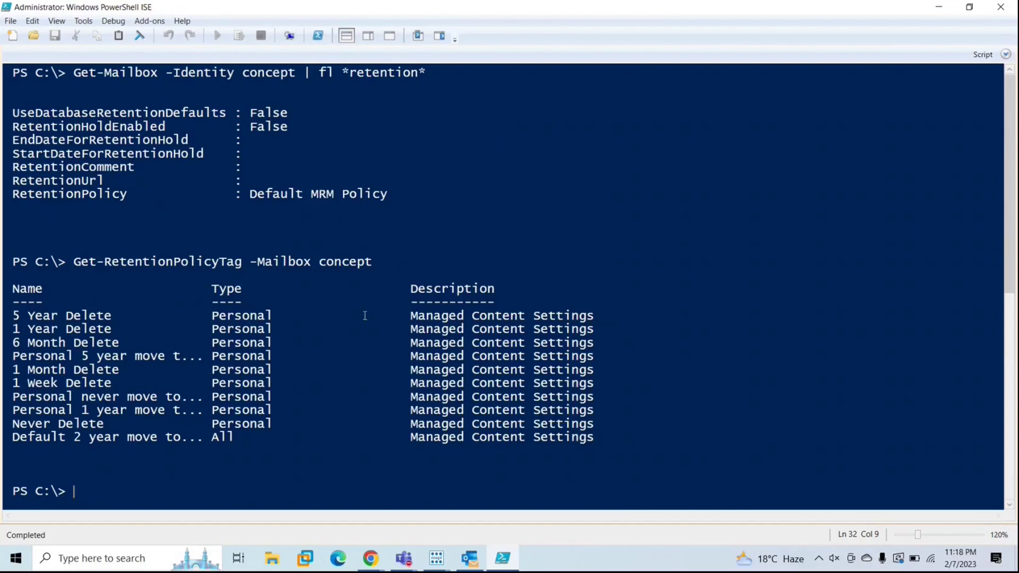
pyautogui.scroll(-2, 351, 341)
pyautogui.scroll(-3, 351, 341)
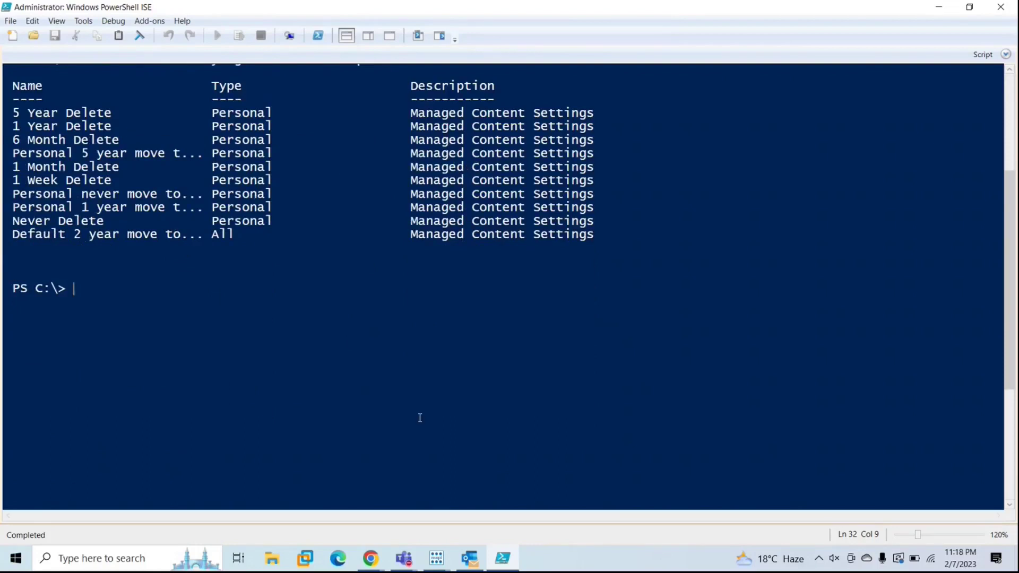
pyautogui.click(436, 557)
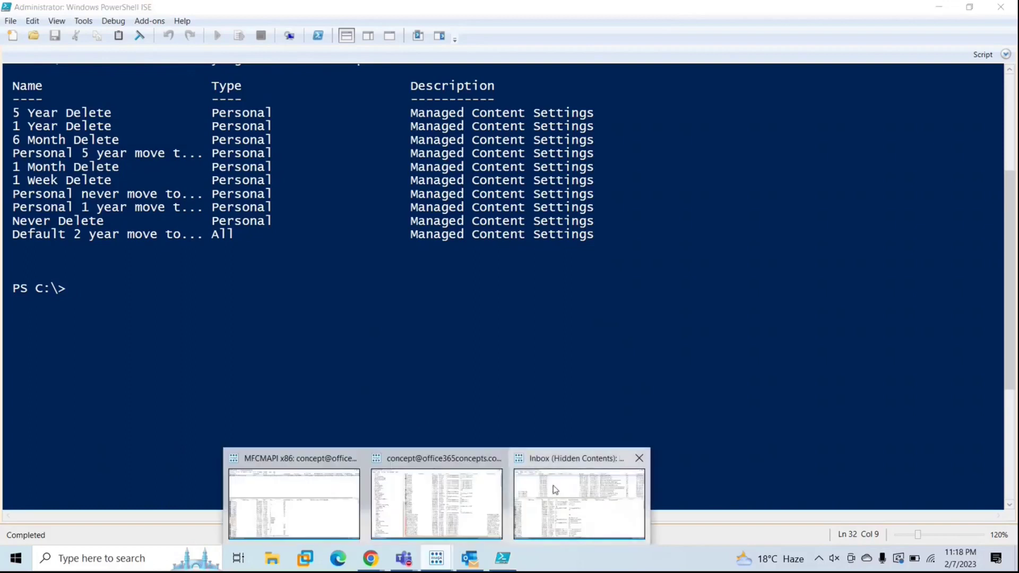
pyautogui.click(555, 489)
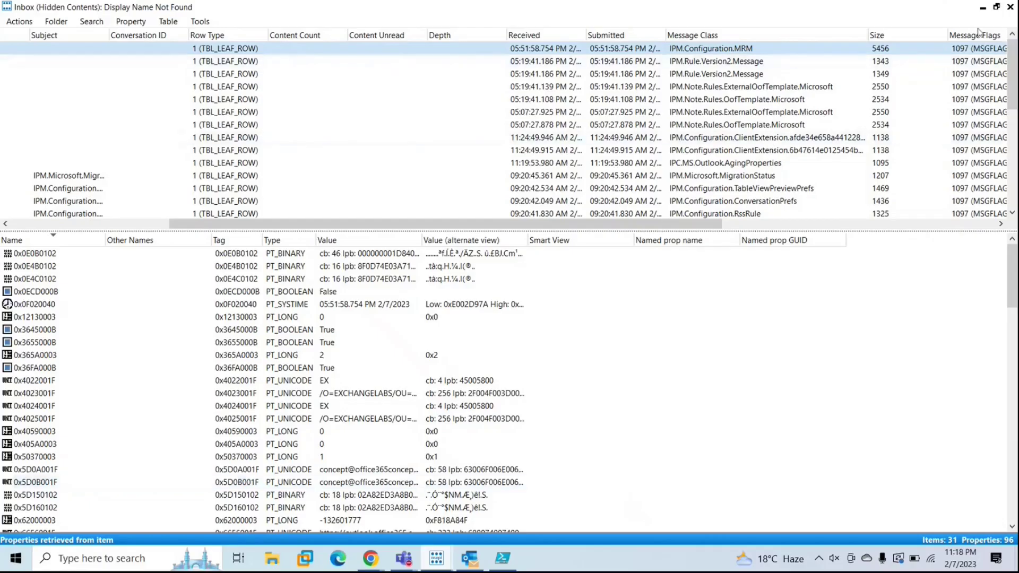
# Step: Reopen the Inbox's associated (hidden) contents table in a fresh, maximized window
pyautogui.click(1010, 8)
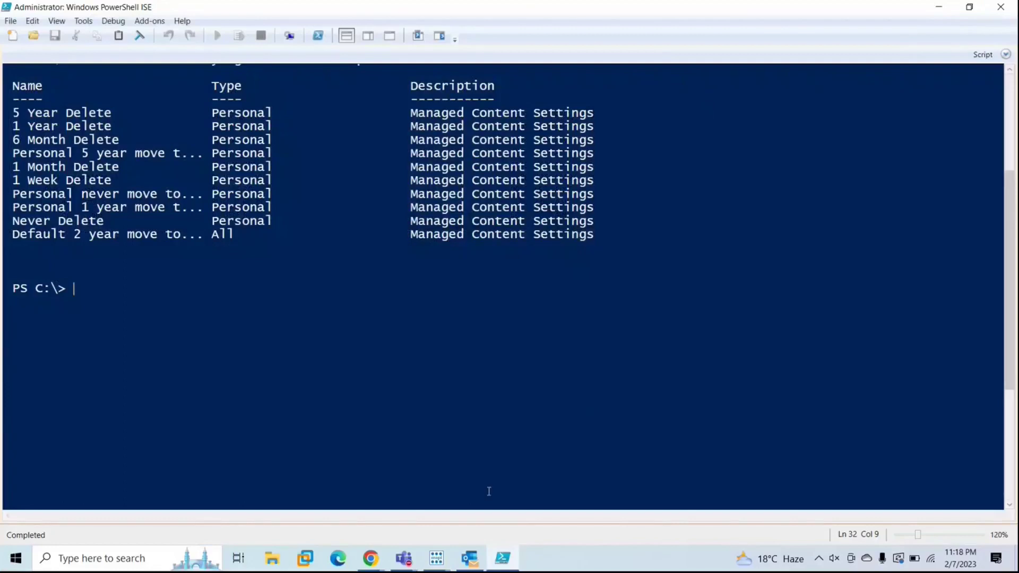
pyautogui.moveTo(436, 558)
pyautogui.click(504, 489)
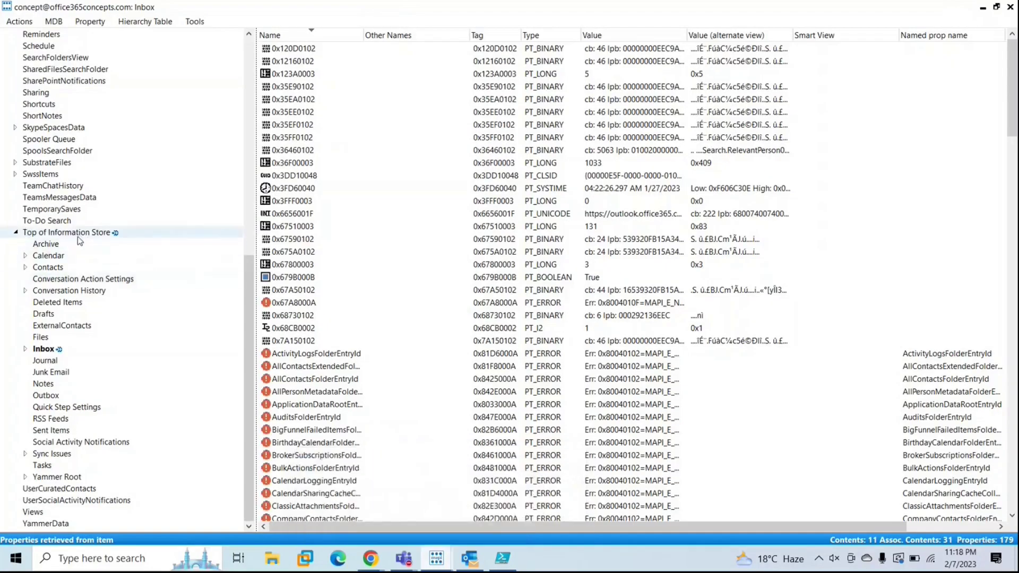
pyautogui.rightClick(46, 352)
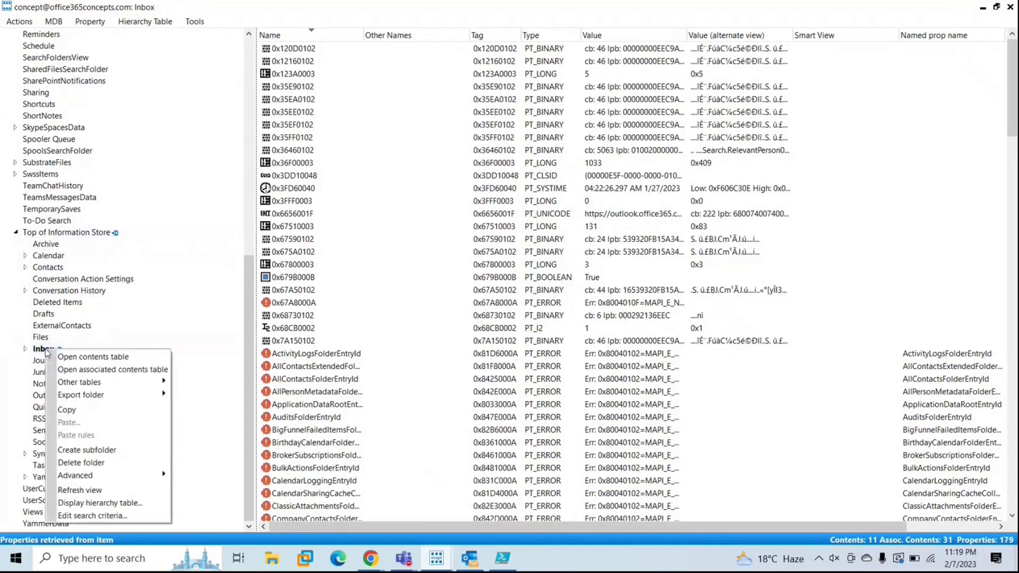
pyautogui.click(93, 370)
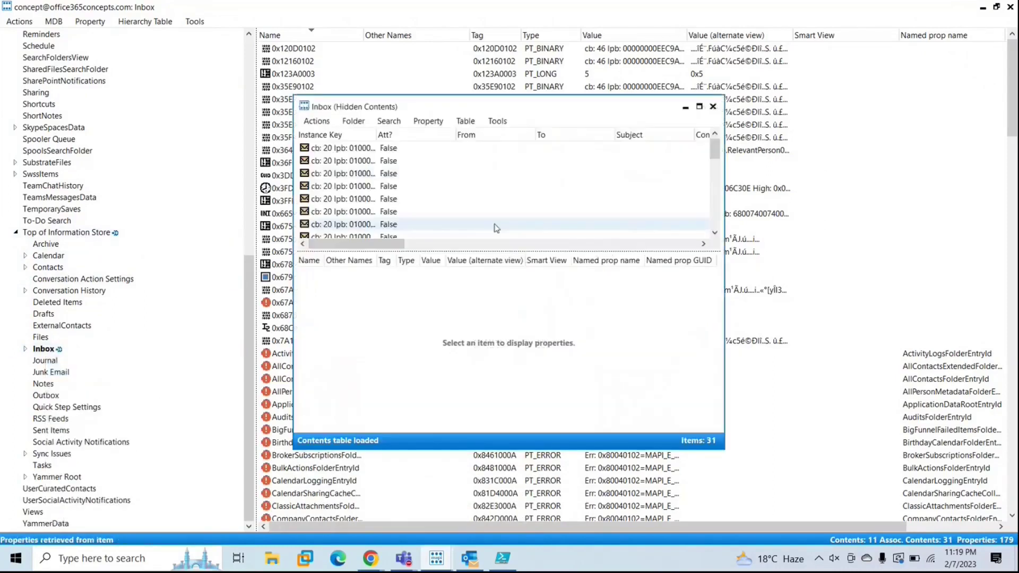
pyautogui.click(699, 108)
# Step: Widen the Message Class column, select IPM.Configuration.MRM and pick its PR_ROAMING_XMLSTREAM property
pyautogui.moveTo(435, 223); pyautogui.dragTo(642, 237)
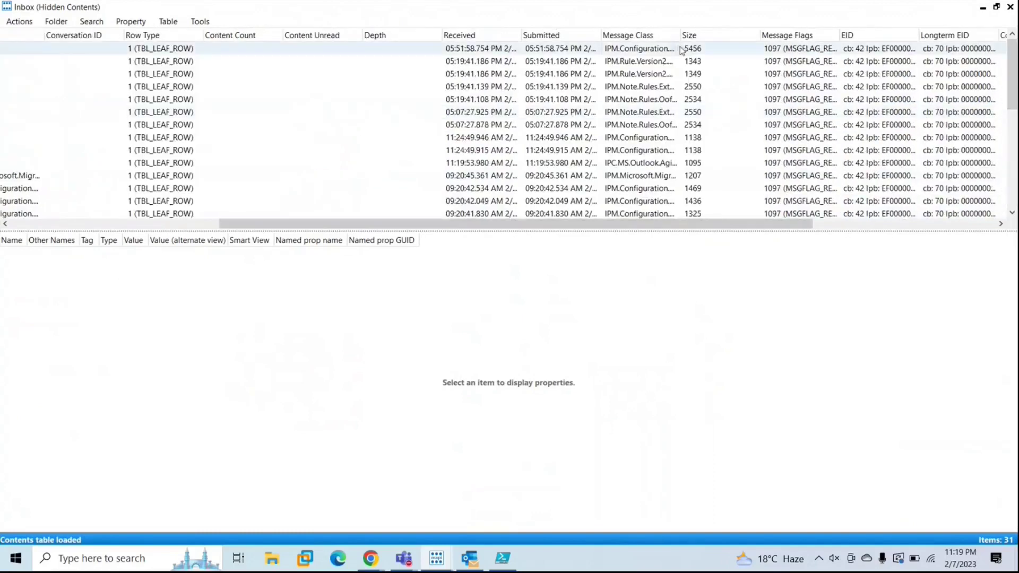
pyautogui.moveTo(681, 36); pyautogui.dragTo(679, 37)
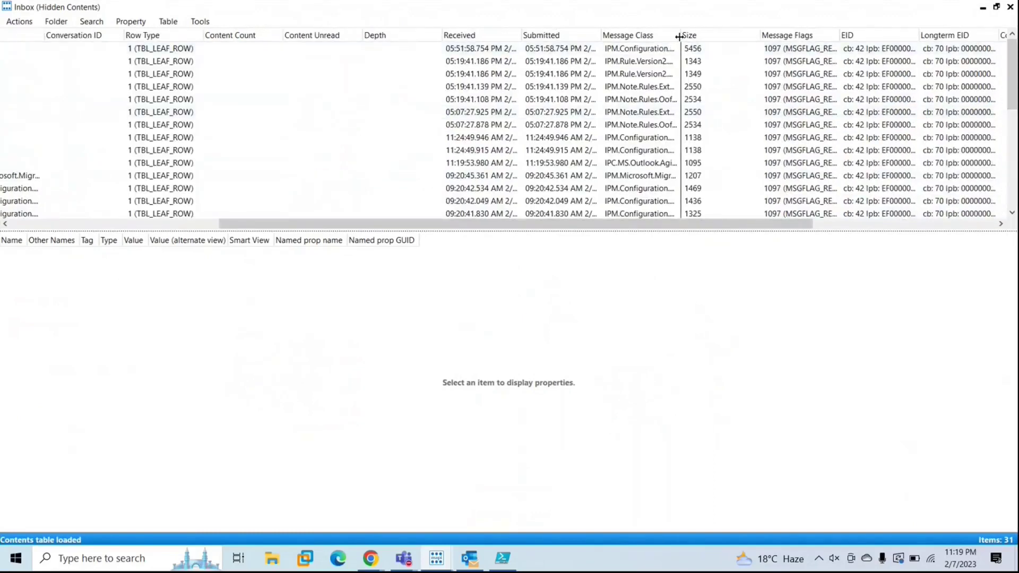
pyautogui.doubleClick(680, 37)
pyautogui.click(683, 50)
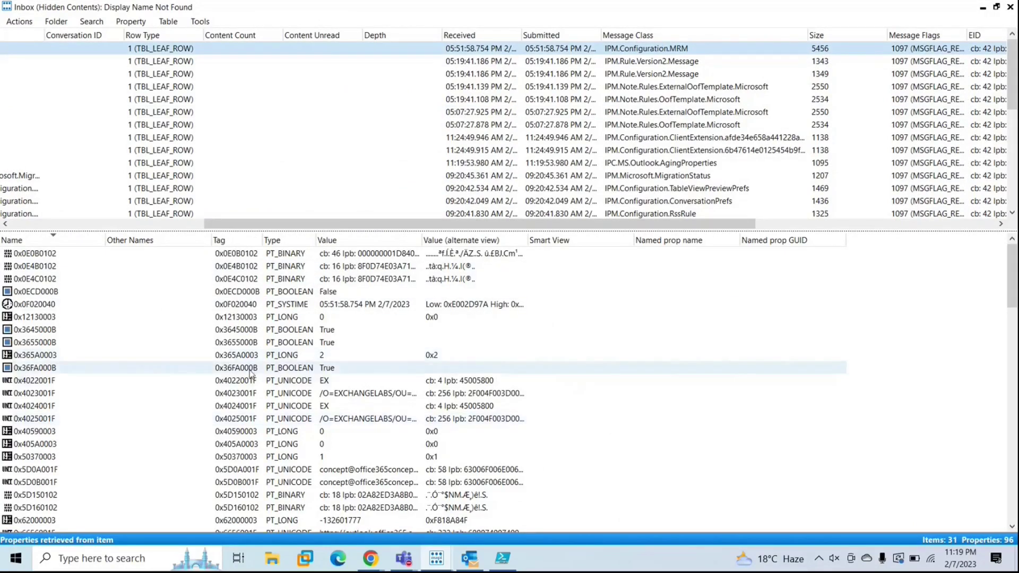
pyautogui.scroll(-7, 82, 406)
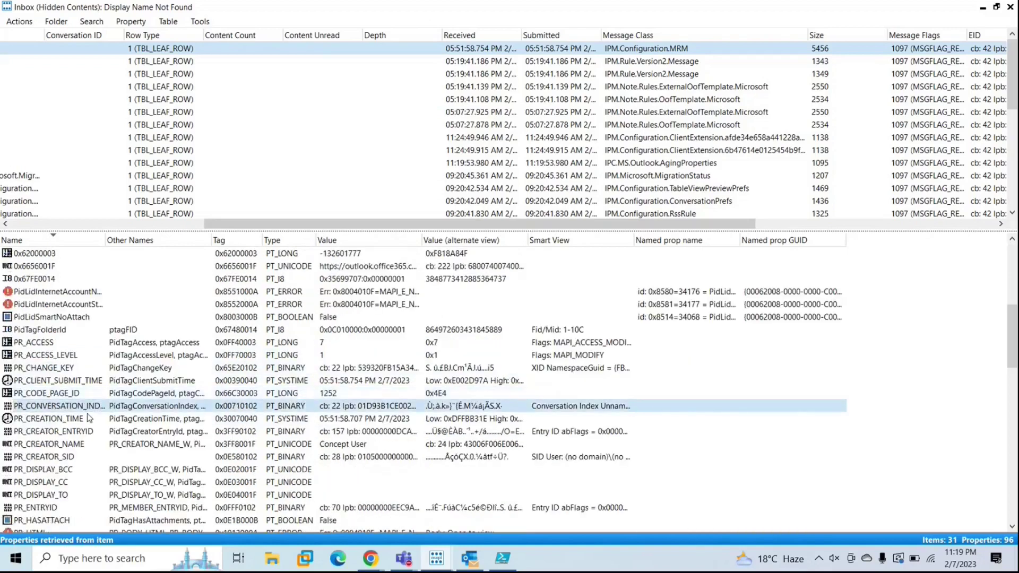
pyautogui.scroll(-17, 90, 419)
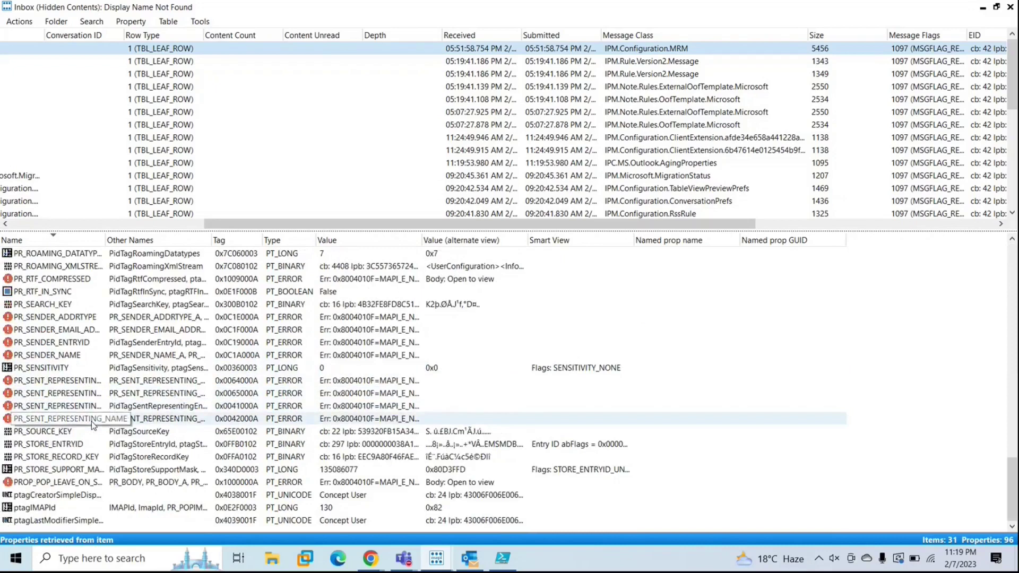
pyautogui.scroll(1, 93, 424)
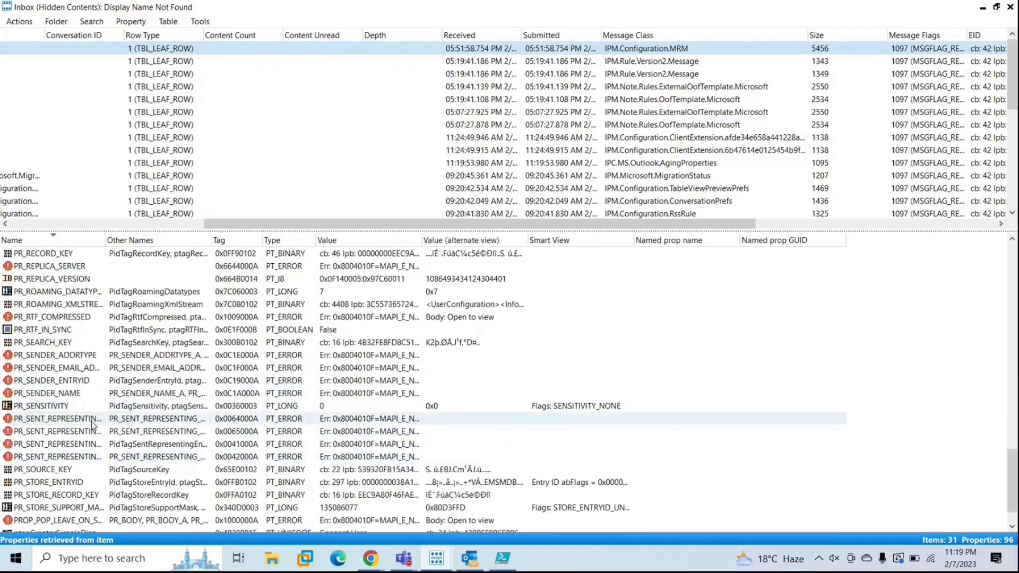
pyautogui.moveTo(104, 240); pyautogui.dragTo(223, 239)
pyautogui.click(39, 306)
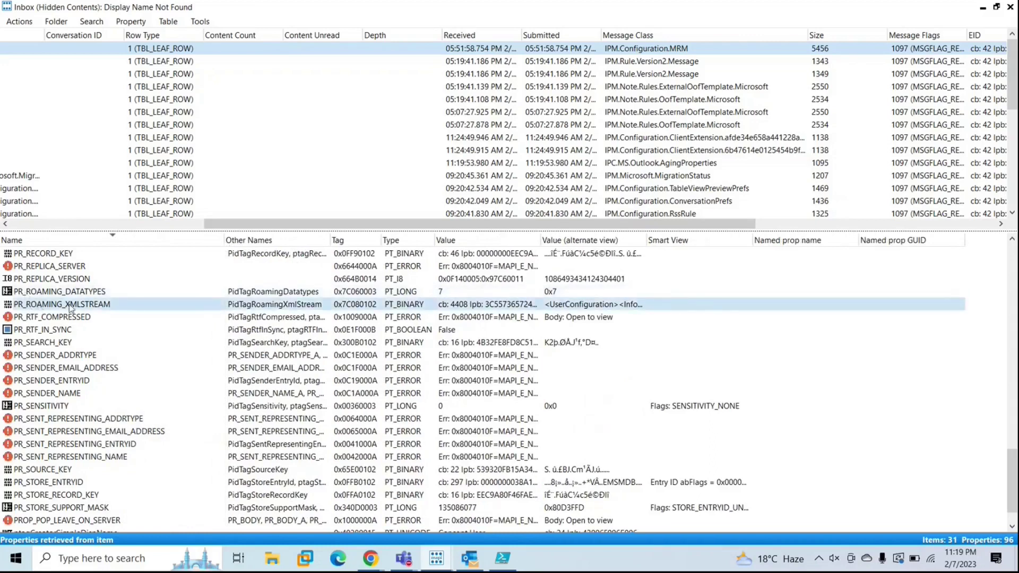
# Step: Open PR_ROAMING_XMLSTREAM in a maximized Property Editor and select all of its XML text
pyautogui.doubleClick(120, 303)
pyautogui.click(644, 131)
pyautogui.press('super+Up')
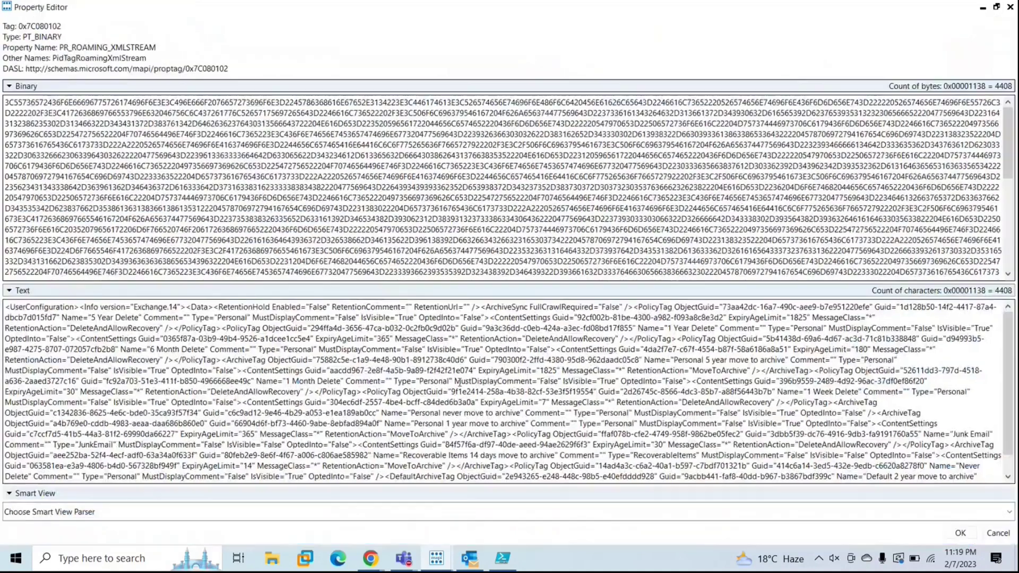
pyautogui.click(115, 318)
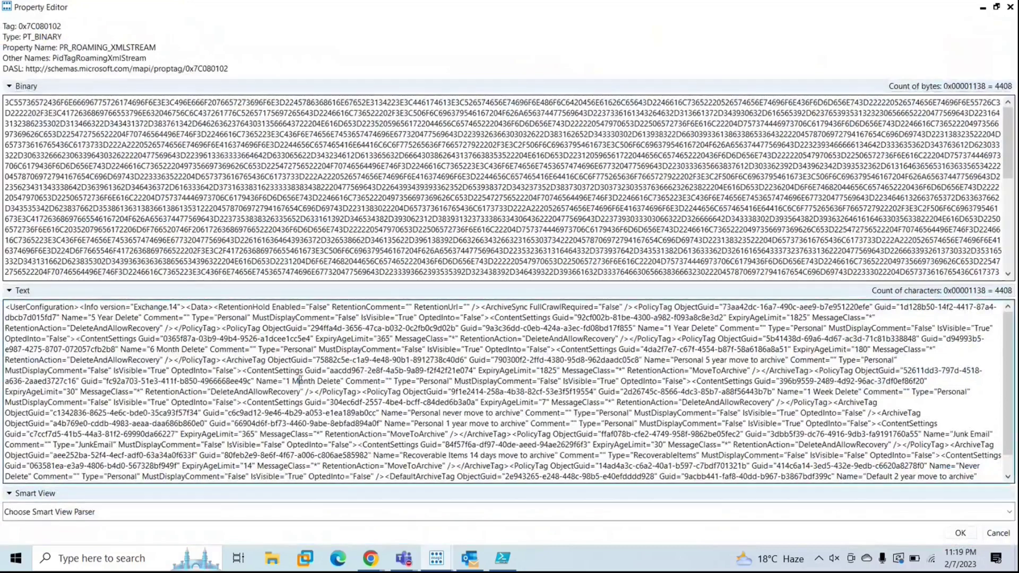
pyautogui.hotkey('ctrl', 'a')
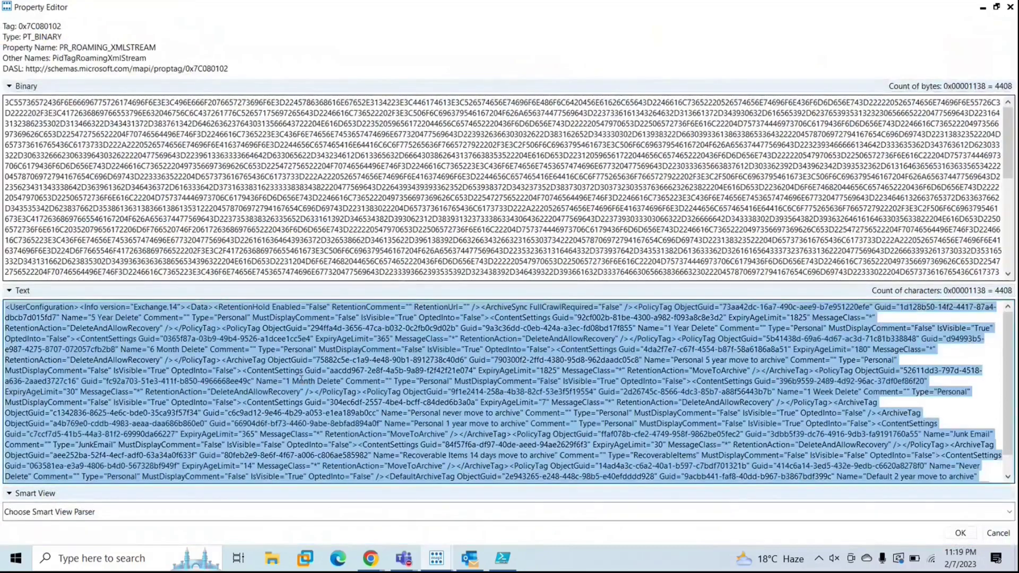
# Step: Launch Notepad, maximize it and paste the UserConfiguration XML into it
pyautogui.press('super+r')
pyautogui.write('notepad')
pyautogui.press('Return')
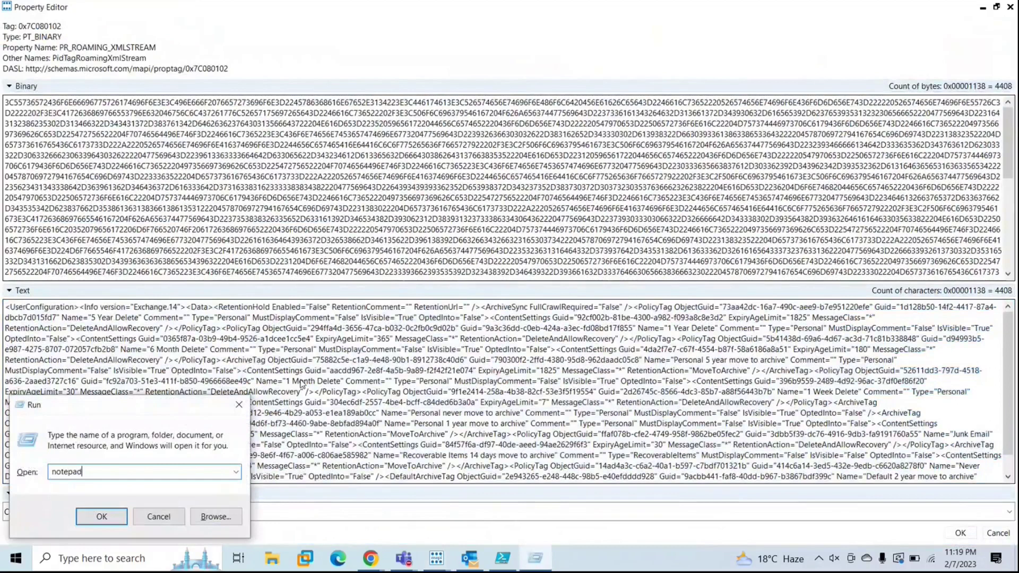
pyautogui.click(635, 59)
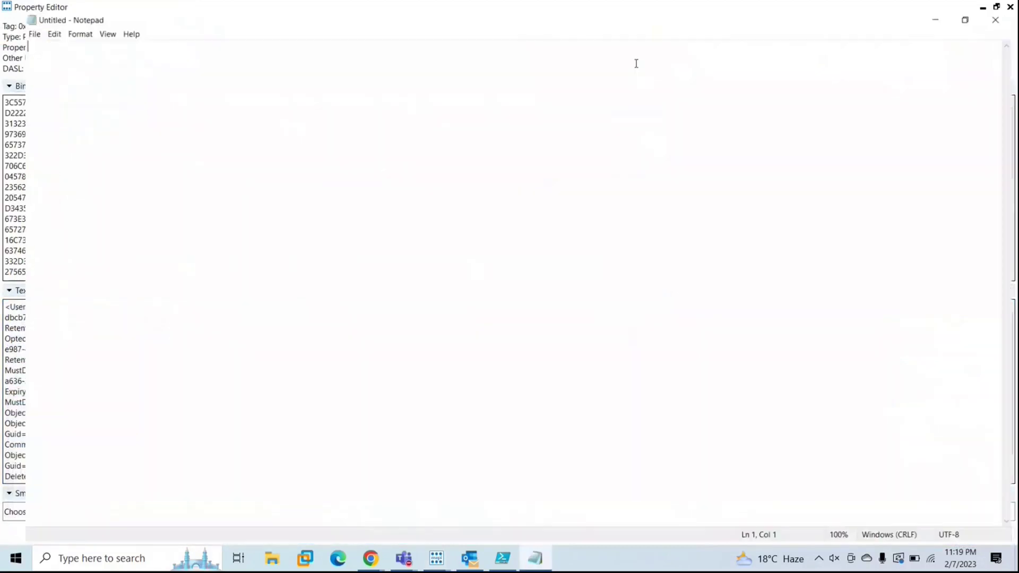
pyautogui.hotkey('ctrl', 'v')
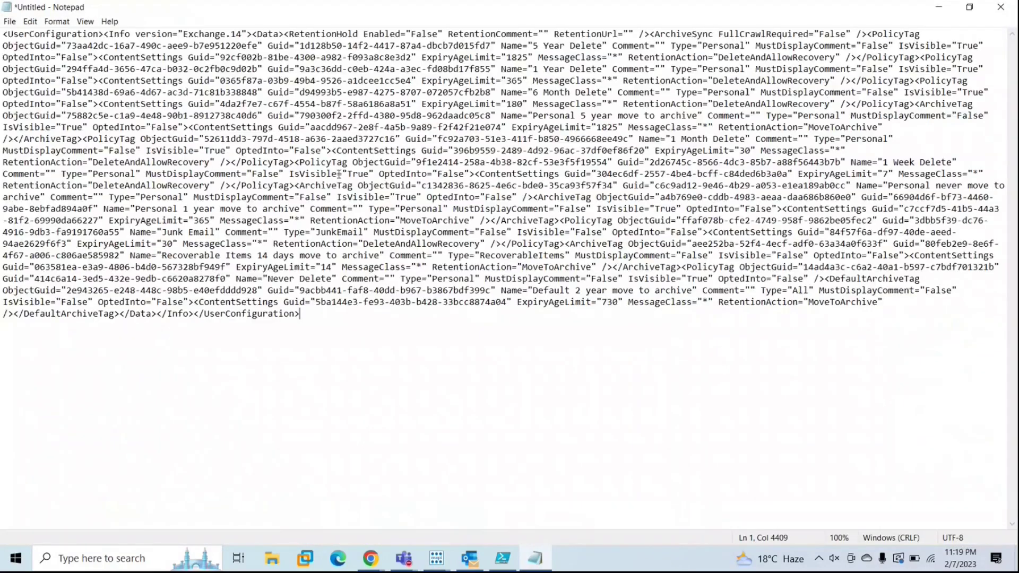
# Step: Put the first PolicyTag (5 Year Delete) on its own line and break the line after its settings
pyautogui.click(873, 34)
pyautogui.press('Return')
pyautogui.press('Return')
pyautogui.press('Return')
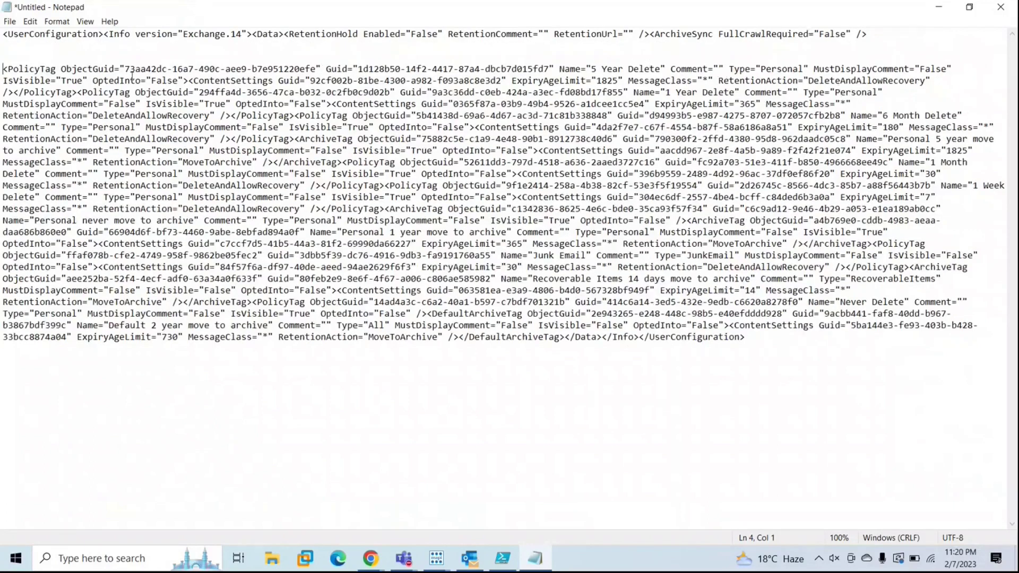
pyautogui.click(14, 93)
pyautogui.press('Return')
pyautogui.press('Return')
pyautogui.press('Return')
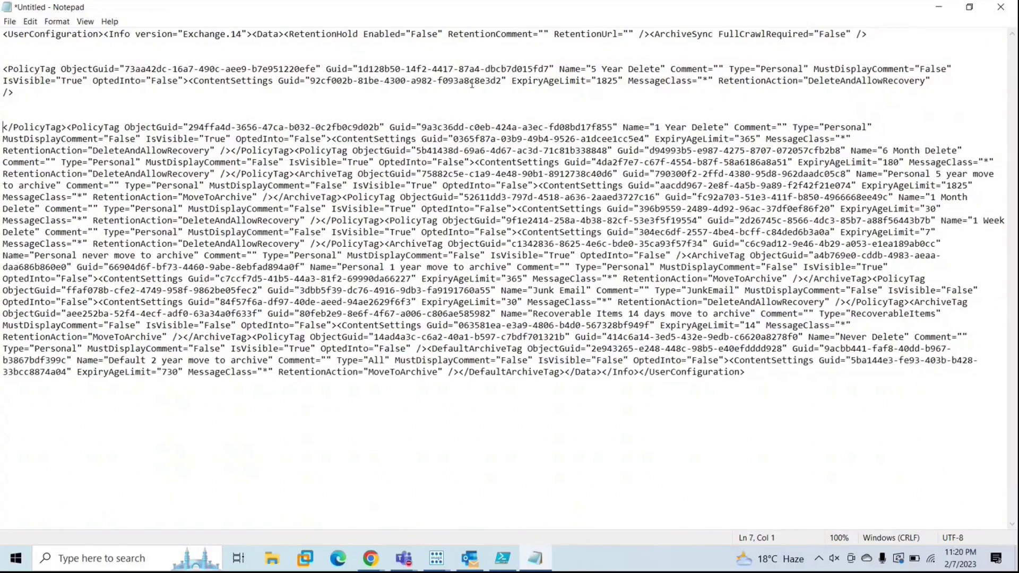
# Step: Compare the 5 Year Delete tag name in the XML with PowerShell ISE's tag list
pyautogui.moveTo(590, 70); pyautogui.dragTo(662, 70)
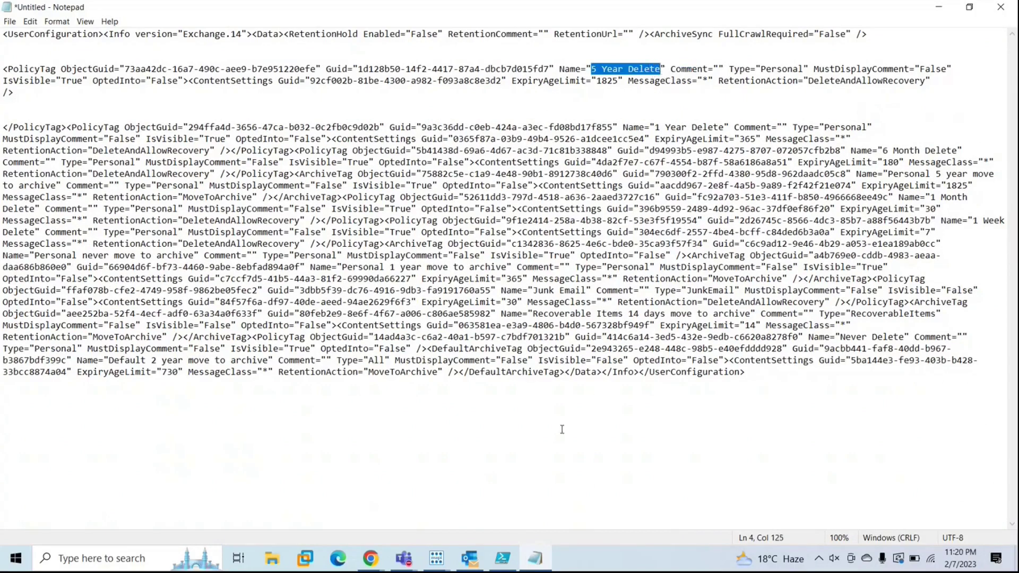
pyautogui.click(504, 558)
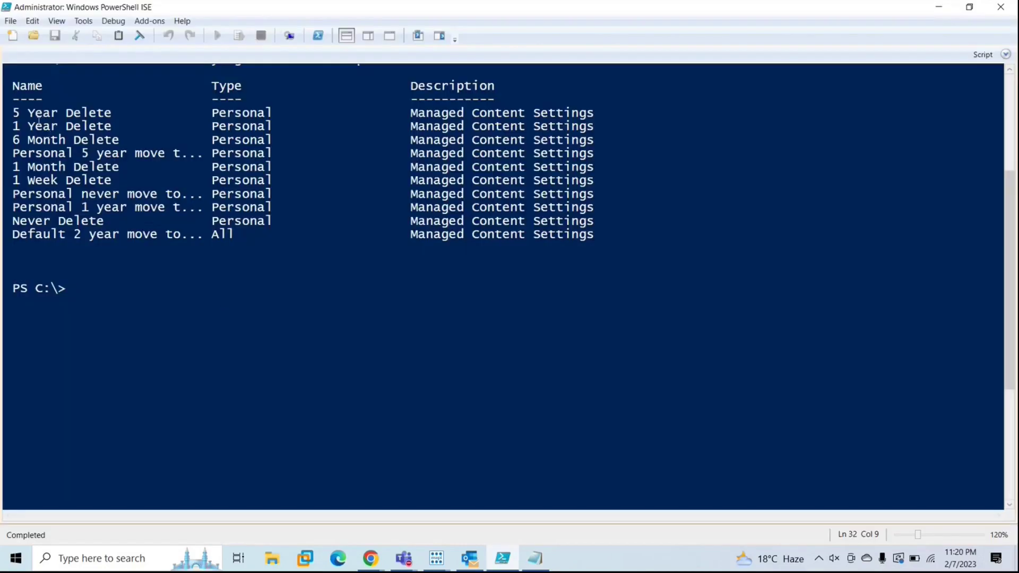
pyautogui.moveTo(112, 114); pyautogui.dragTo(2, 114)
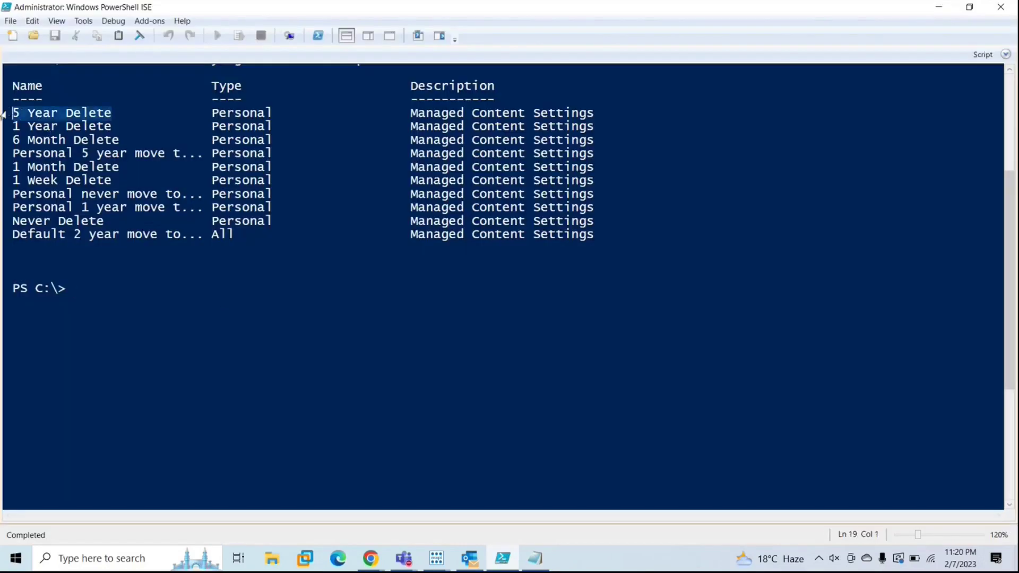
pyautogui.click(538, 564)
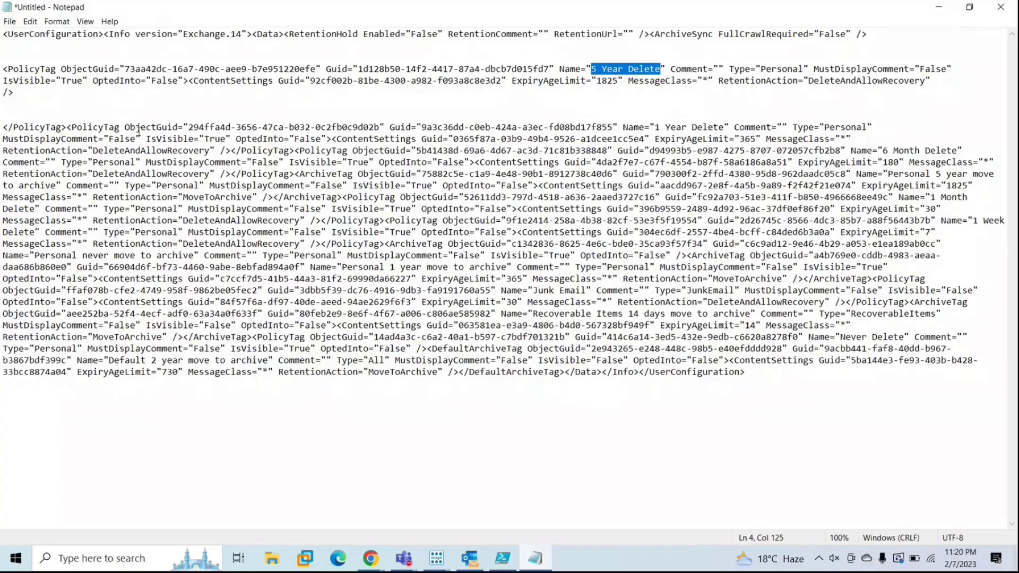
# Step: Move the 6 Month Delete tag onto its own line and check the 1 Year Delete name and Guid against ISE
pyautogui.moveTo(656, 127); pyautogui.dragTo(749, 128)
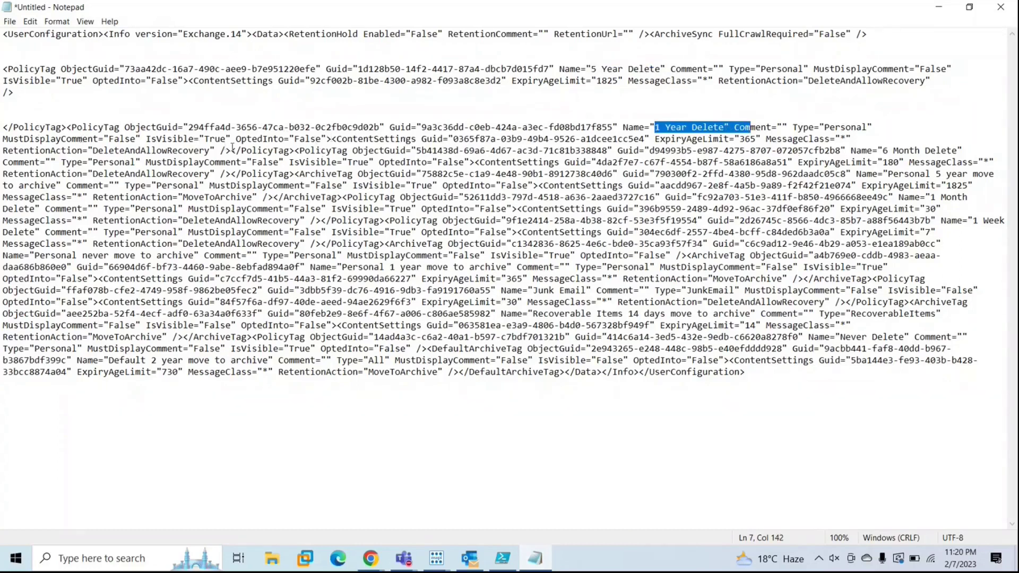
pyautogui.click(295, 150)
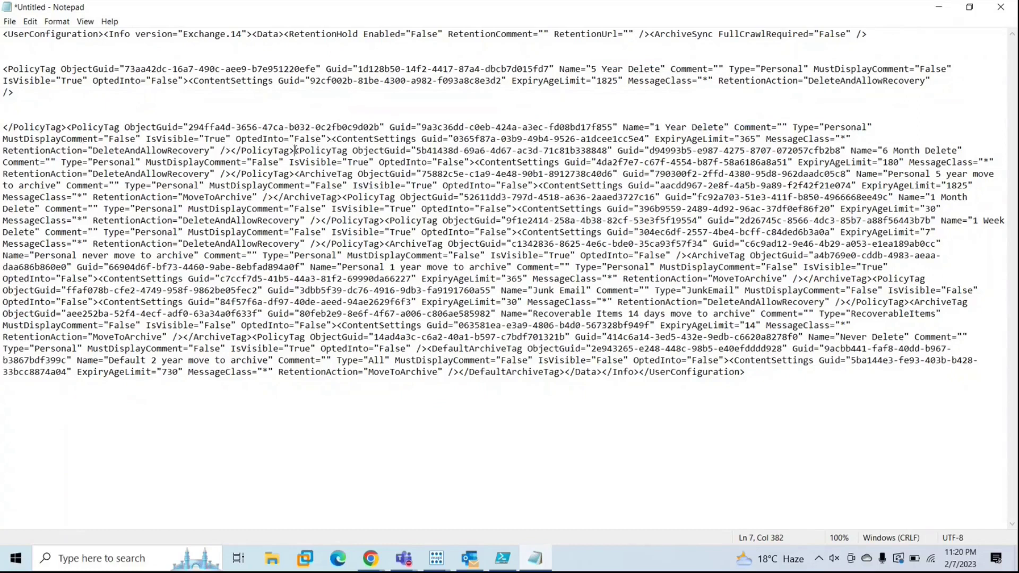
pyautogui.press('Return')
pyautogui.press('Return')
pyautogui.press('Return')
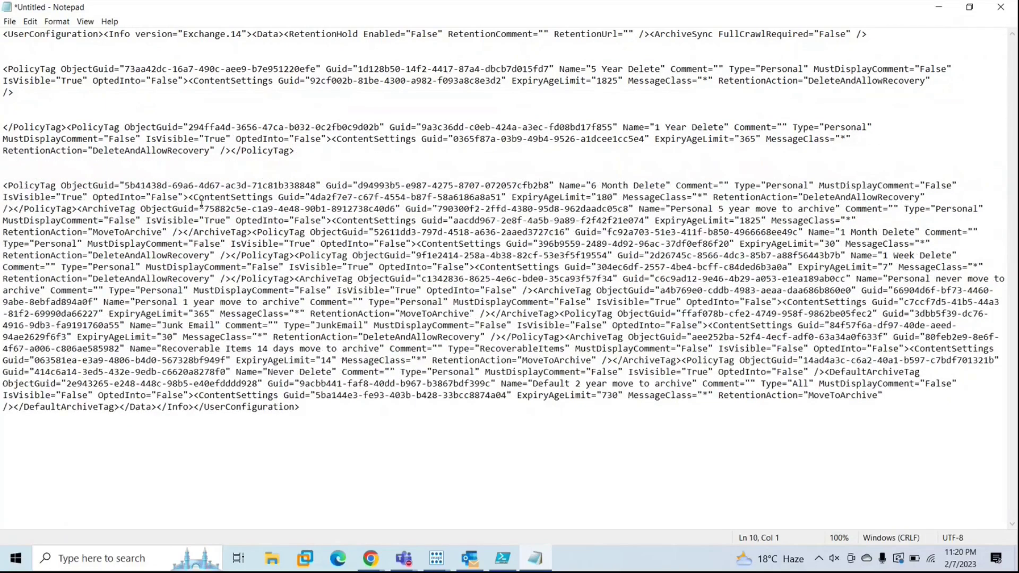
pyautogui.click(669, 185)
pyautogui.hotkey('shift', 'Home')
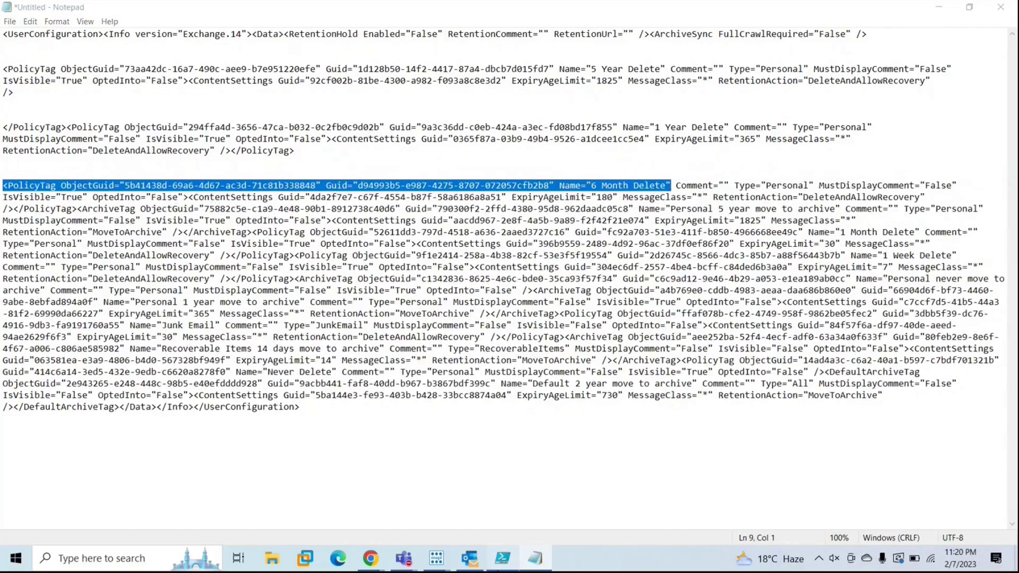
pyautogui.click(502, 557)
pyautogui.click(53, 139)
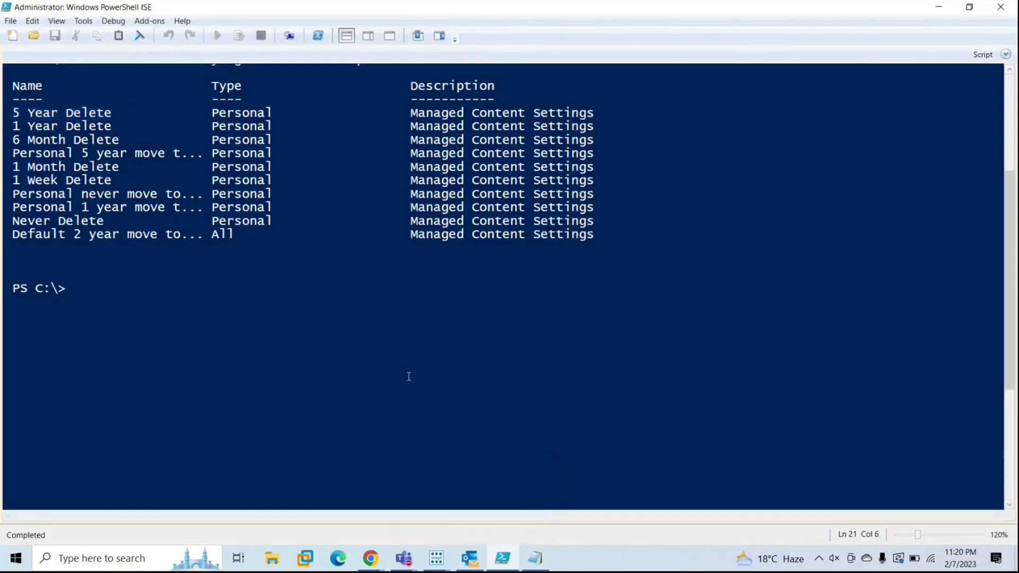
pyautogui.click(534, 557)
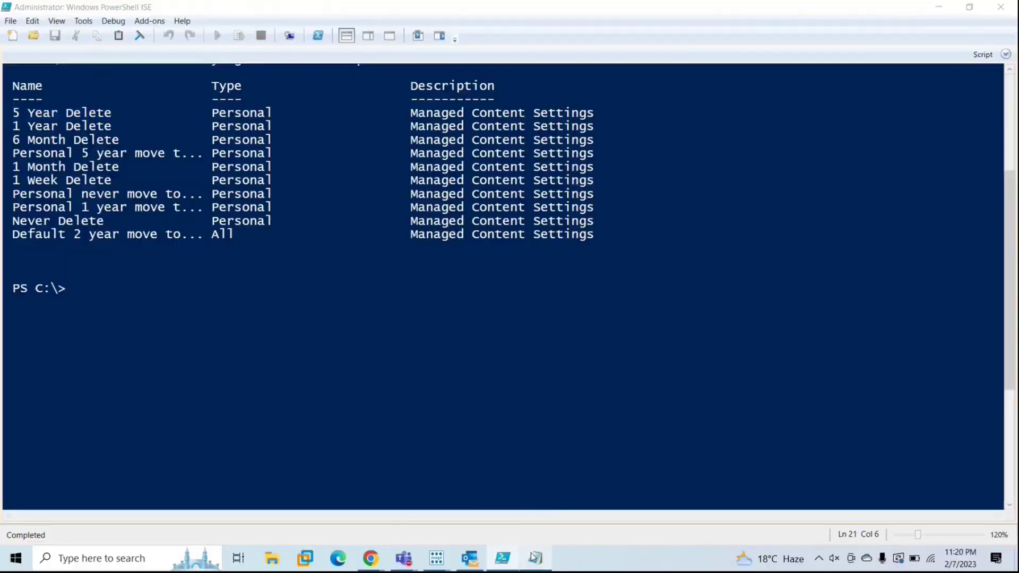
pyautogui.click(539, 285)
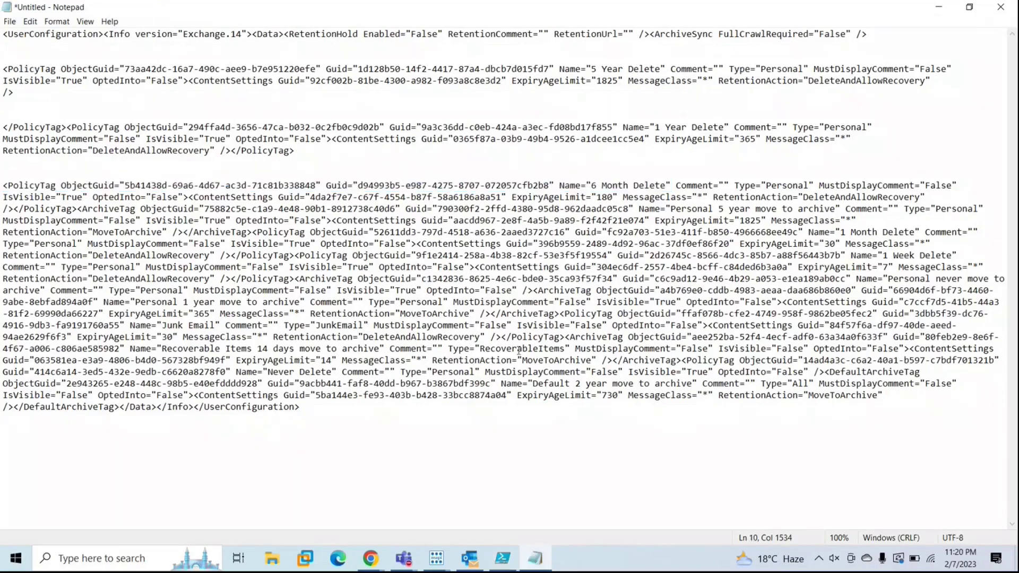
pyautogui.moveTo(422, 127); pyautogui.dragTo(613, 127)
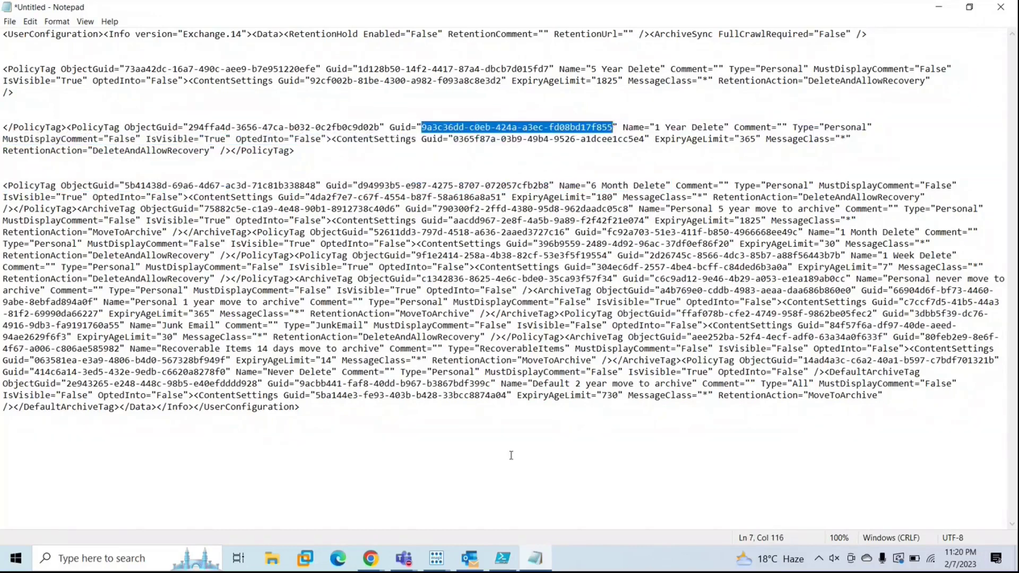
pyautogui.click(503, 558)
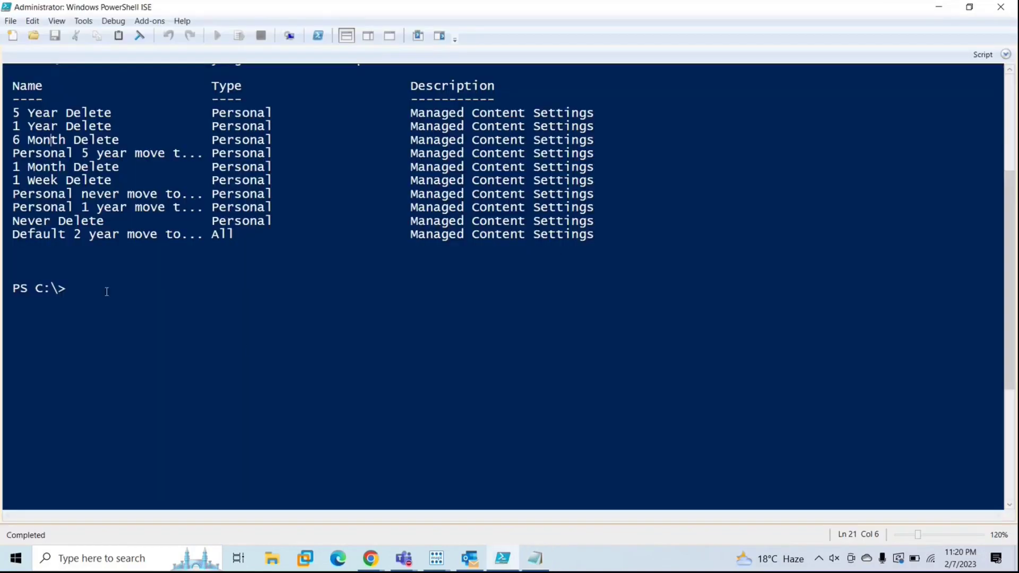
# Step: Rerun Get-RetentionPolicyTag for the mailbox piped to '| fl *guid,name*' and select the first tag's GUID
pyautogui.press('Up')
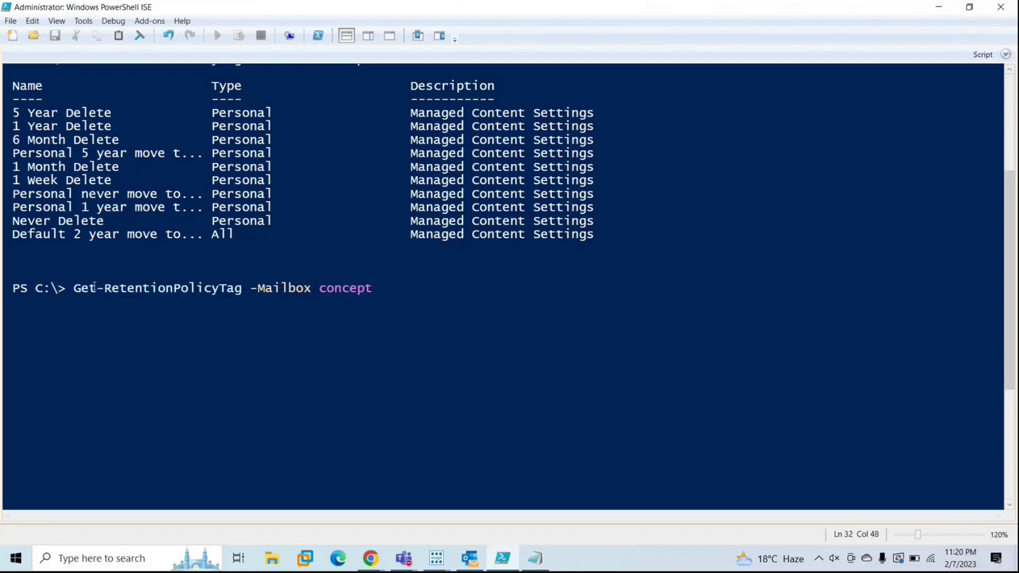
pyautogui.write('| fl *guid*')
pyautogui.press('Left')
pyautogui.write(',name')
pyautogui.press('Return')
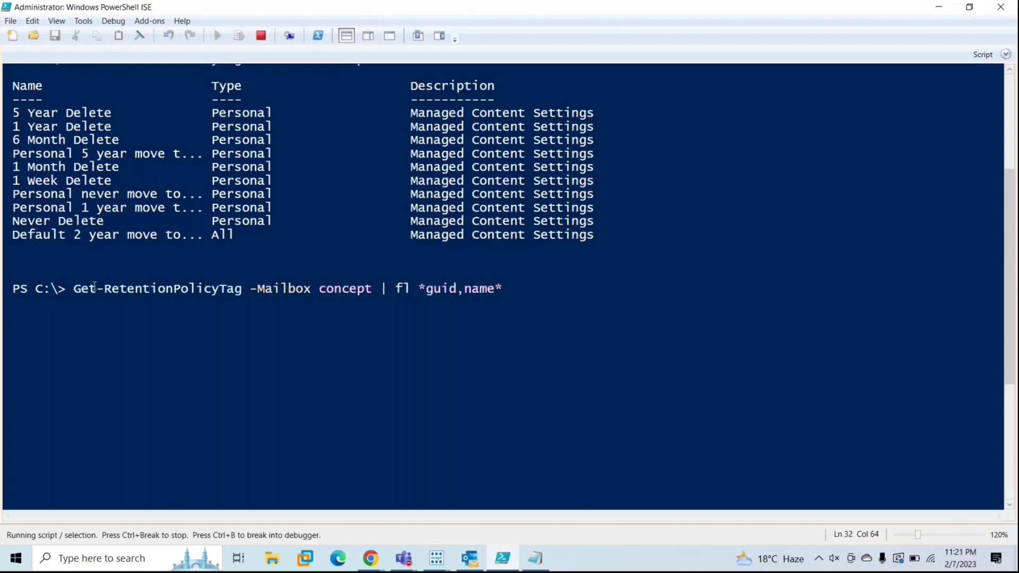
pyautogui.scroll(6, 386, 334)
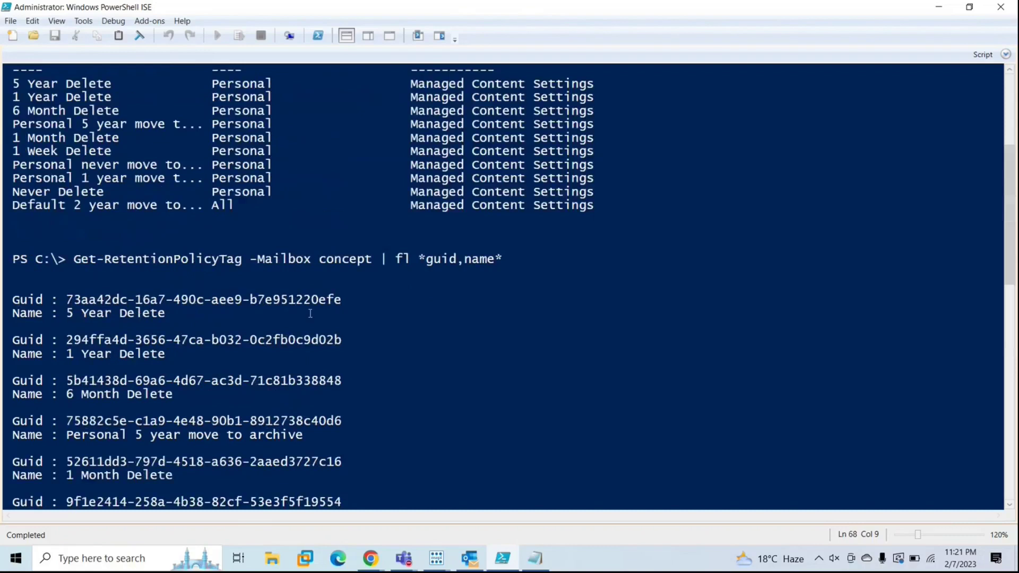
pyautogui.moveTo(345, 302); pyautogui.dragTo(319, 301)
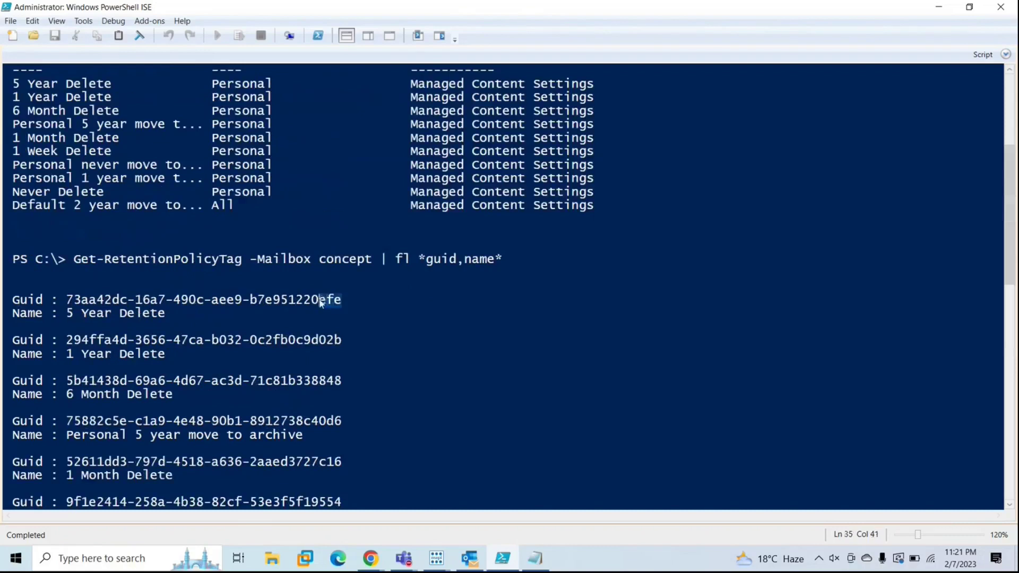
pyautogui.click(548, 554)
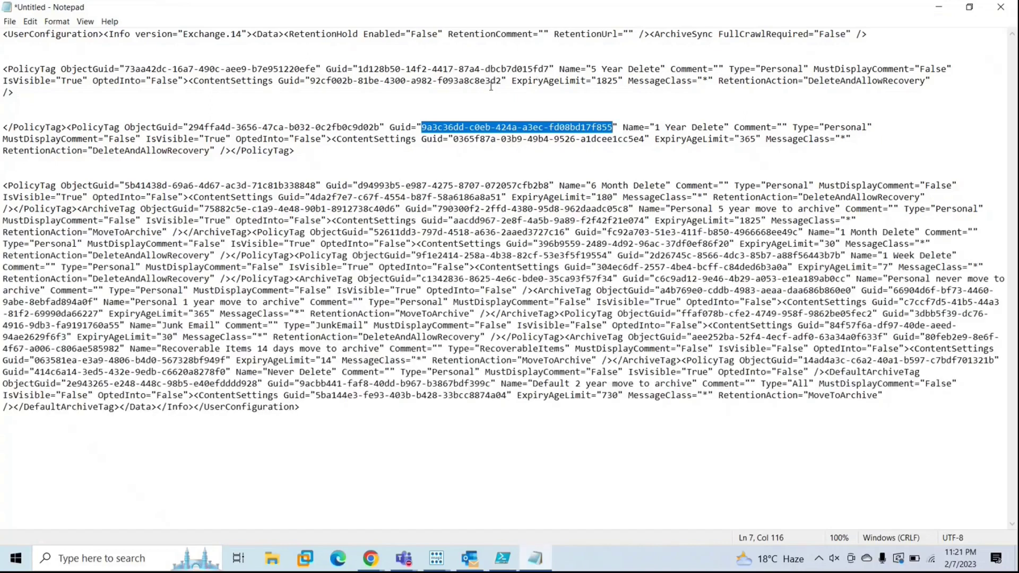
# Step: Select the first PolicyTag's ObjectGuid to match it with the 5 Year Delete GUID, then close Notepad
pyautogui.moveTo(316, 69); pyautogui.dragTo(295, 69)
pyautogui.moveTo(62, 69); pyautogui.dragTo(305, 69)
pyautogui.click(480, 268)
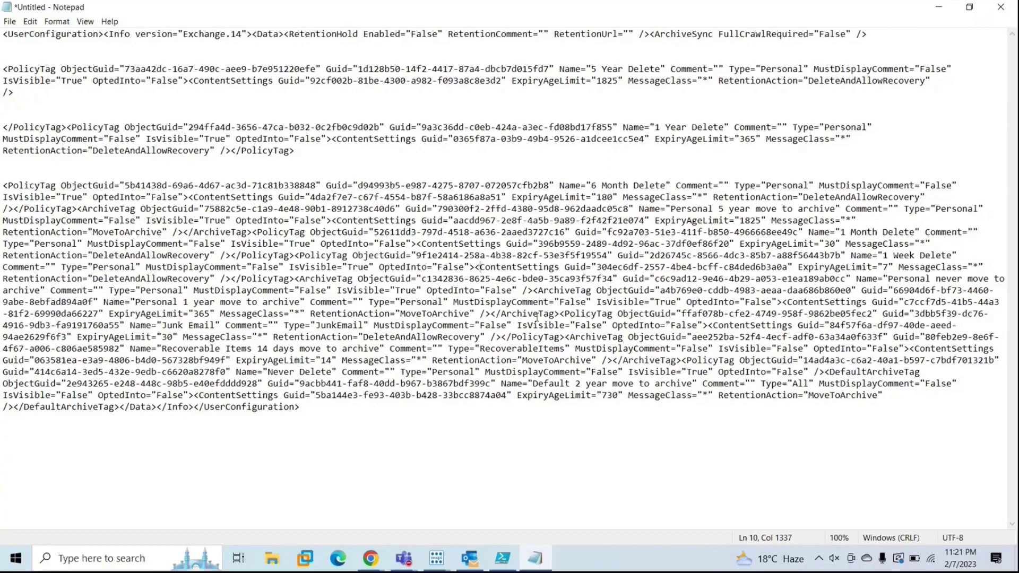
pyautogui.click(1000, 6)
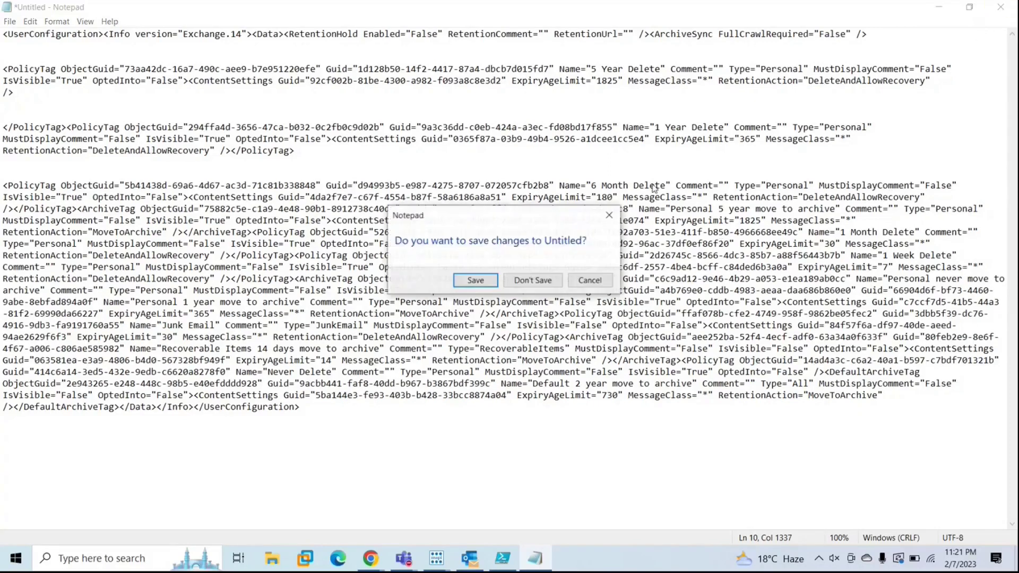
# Step: Discard the Notepad XML without saving
pyautogui.click(536, 282)
pyautogui.scroll(-10, 432, 320)
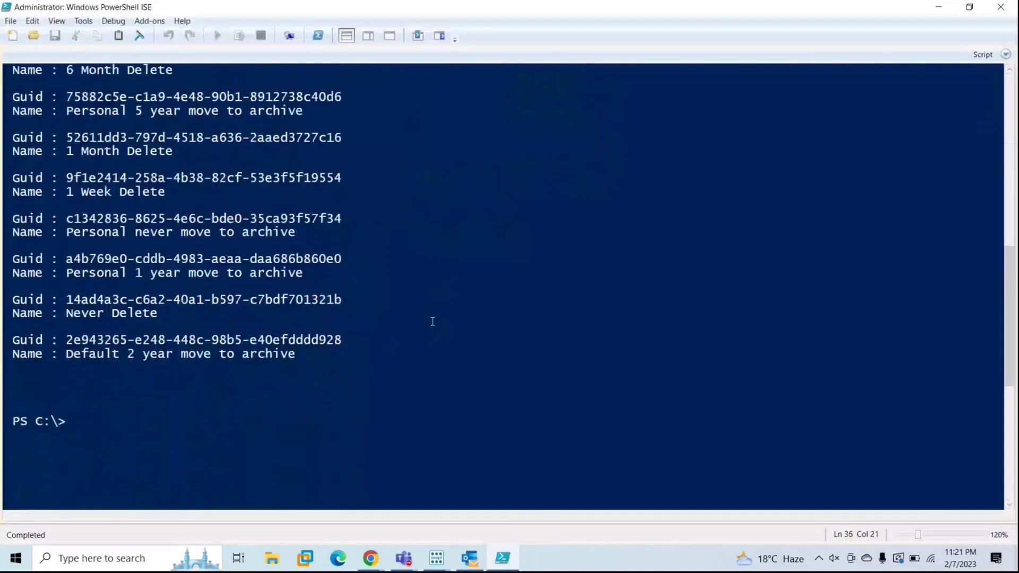
pyautogui.click(147, 296)
pyautogui.scroll(-3, 313, 295)
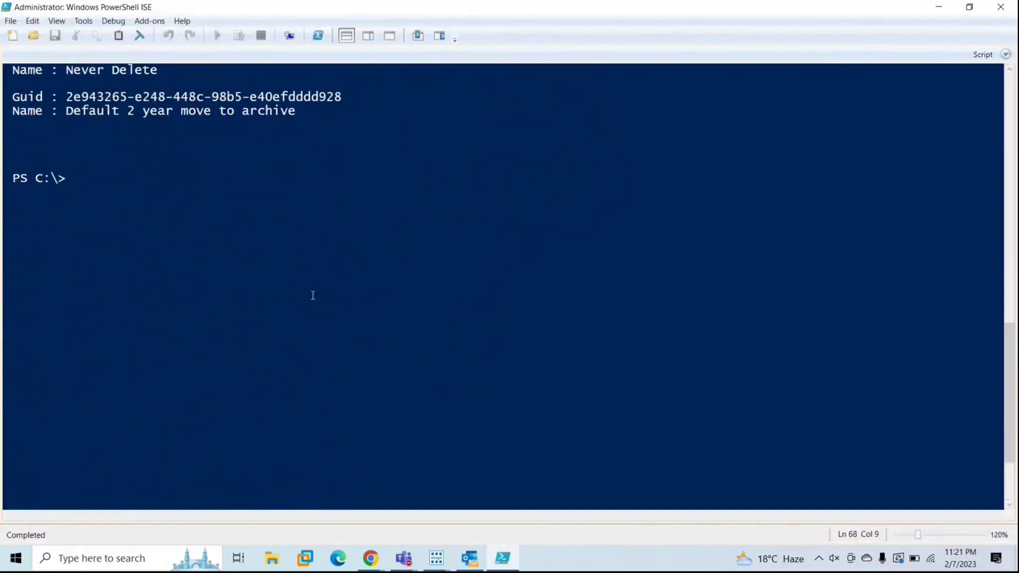
# Step: Close the Property Editor and bring back MFCMAPI's Inbox hidden contents window with the MRM message
pyautogui.click(439, 557)
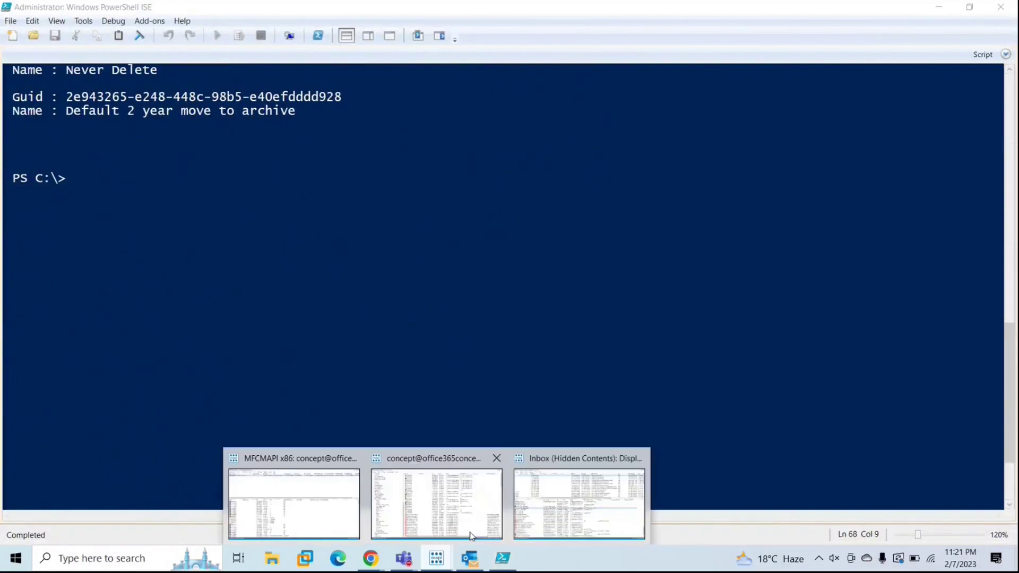
pyautogui.click(537, 514)
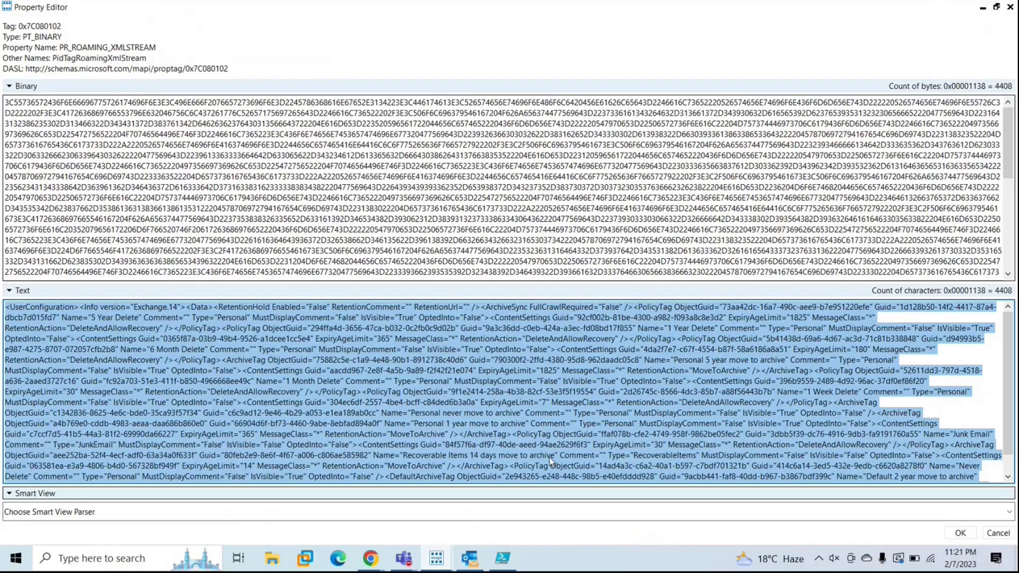
pyautogui.click(436, 558)
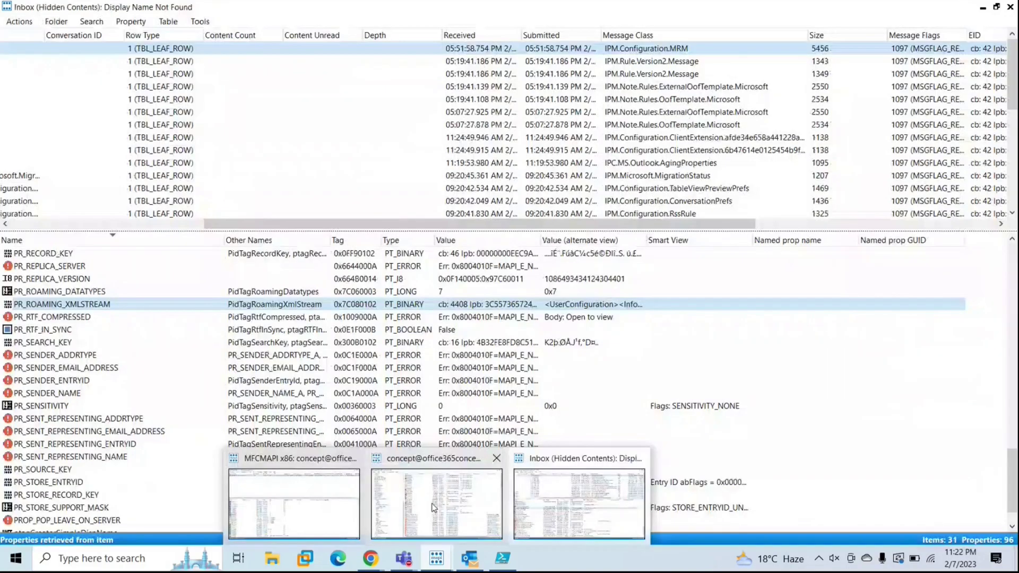
pyautogui.click(434, 508)
pyautogui.rightClick(55, 350)
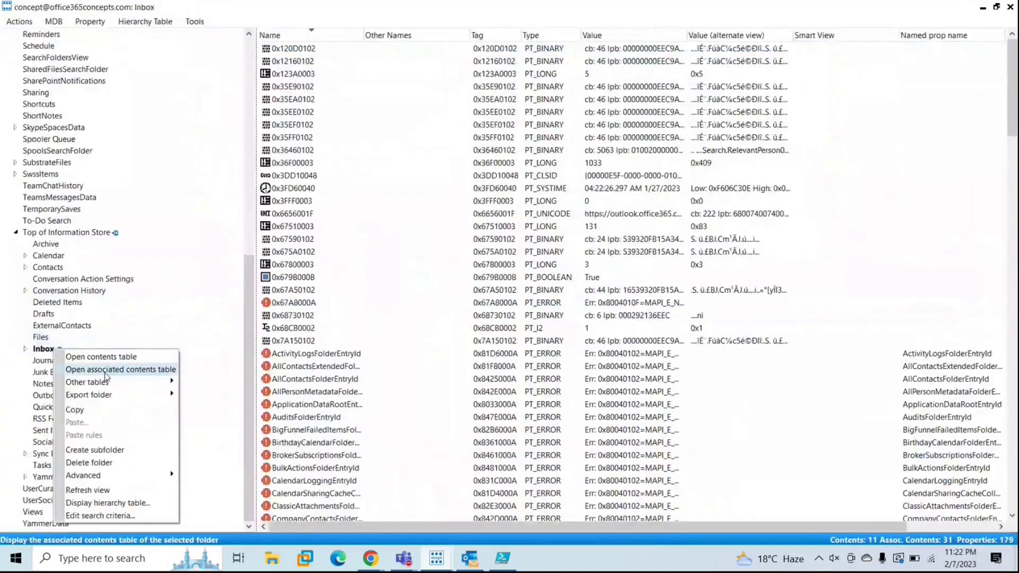
pyautogui.click(446, 557)
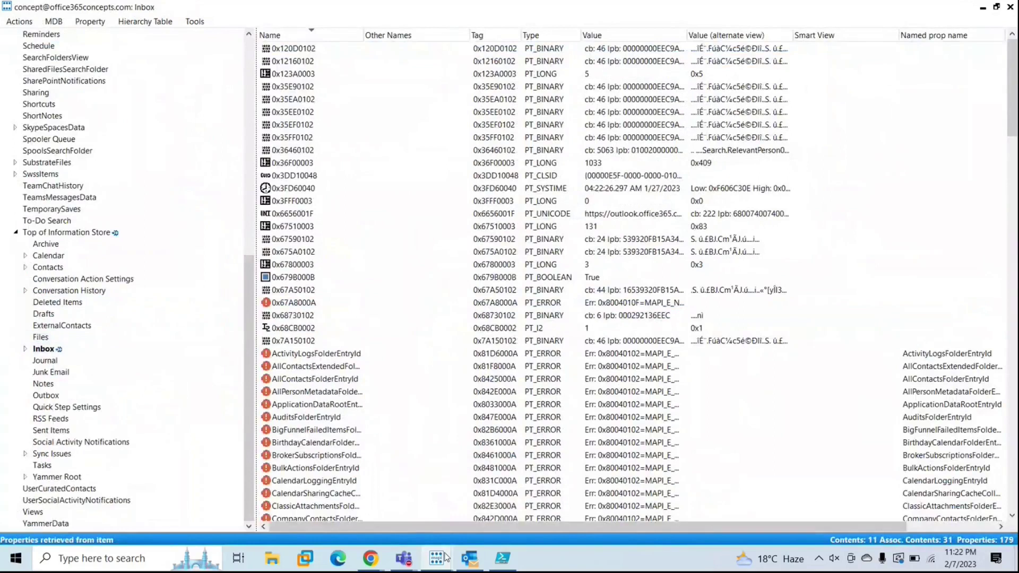
pyautogui.click(562, 504)
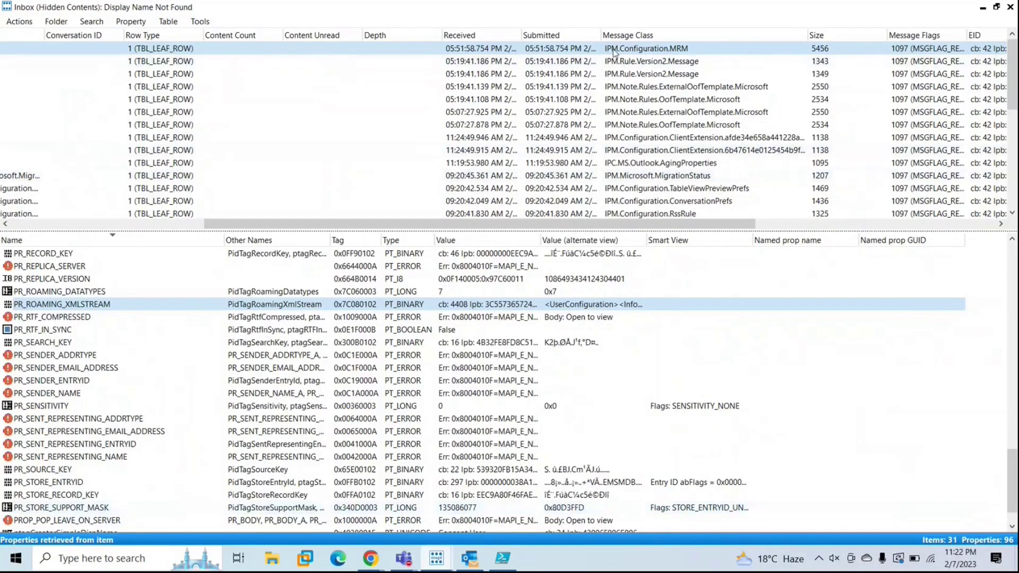
# Step: Delete IPM.Configuration.MRM with deletion style Permanent delete DELETE_HARD_DELETE, leaving 30 hidden items
pyautogui.rightClick(701, 51)
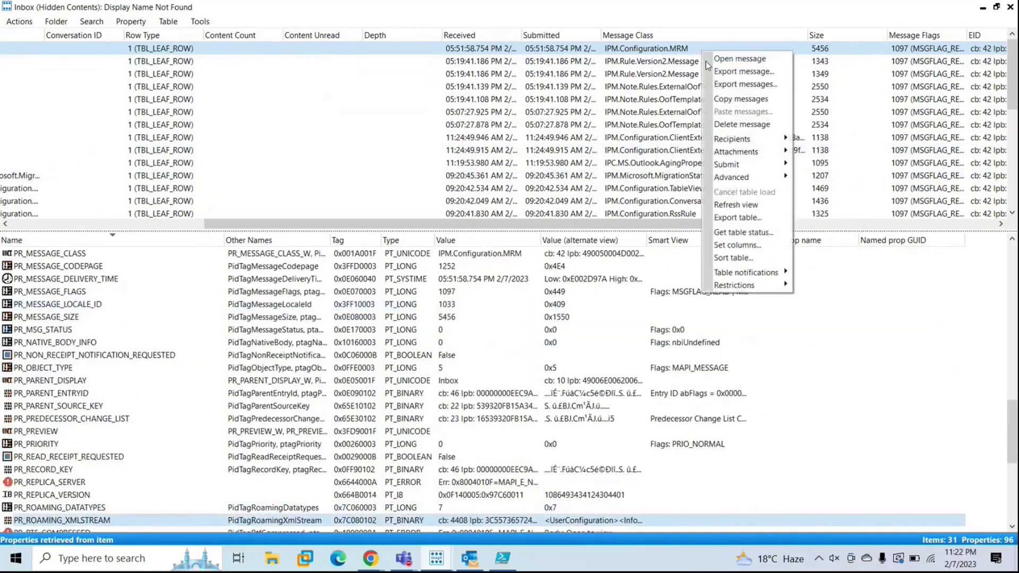
pyautogui.moveTo(740, 166)
pyautogui.click(742, 124)
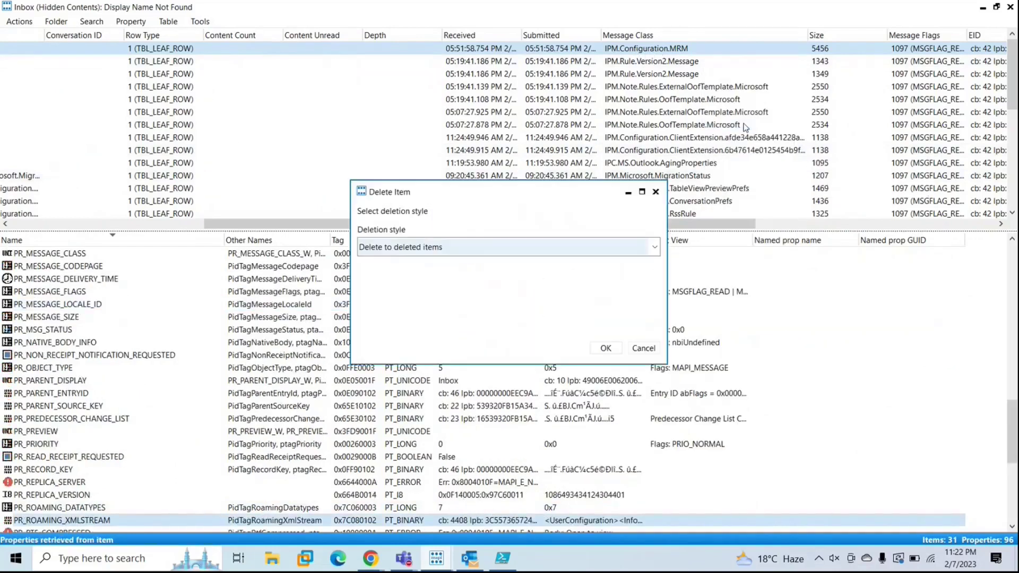
pyautogui.click(459, 239)
pyautogui.click(526, 297)
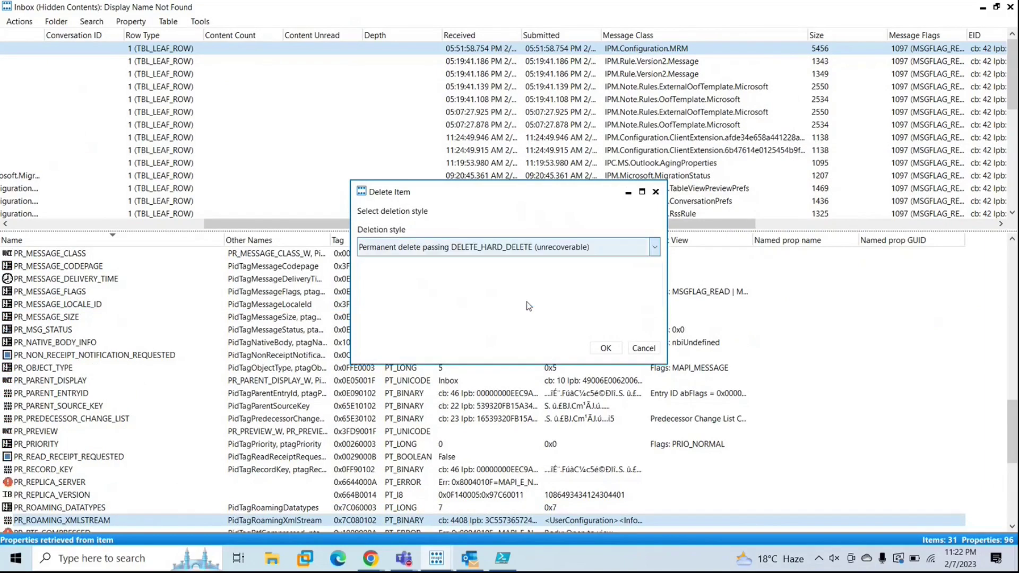
pyautogui.click(608, 352)
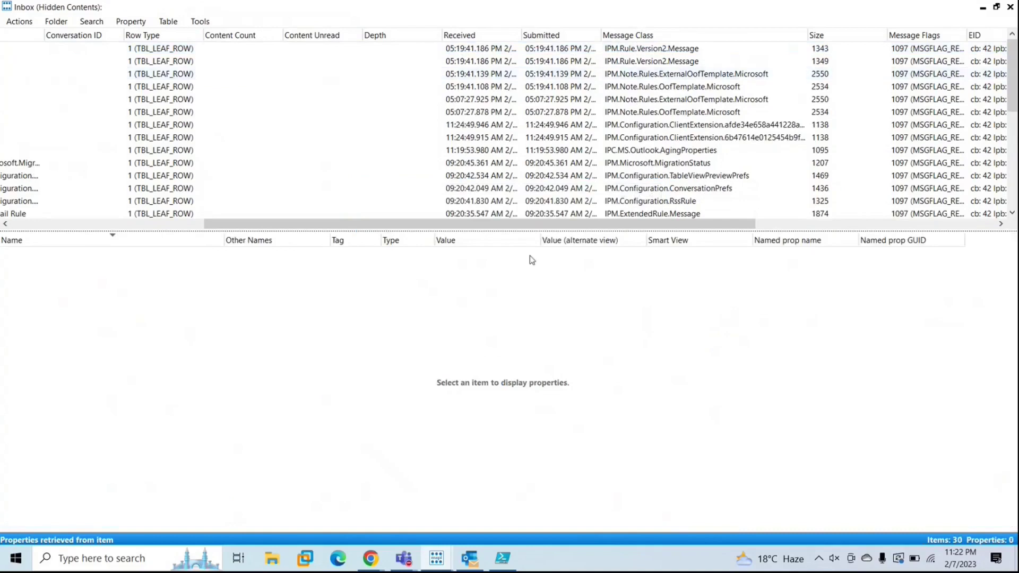
pyautogui.click(502, 557)
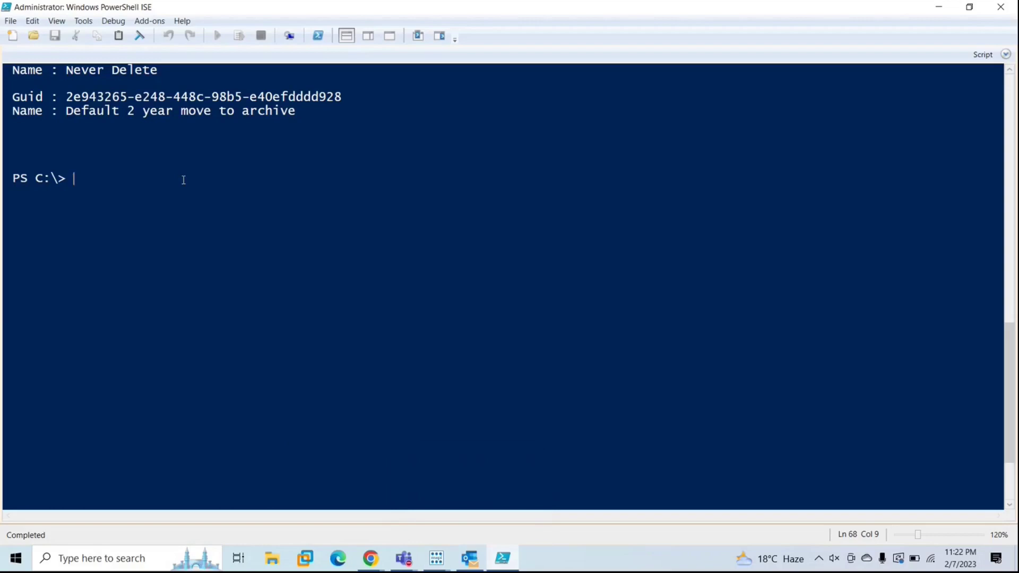
# Step: Rerun Start-ManagedFolderAssistant -Identity concept and view the Inbox hidden contents showing 31 items
pyautogui.press('Up')
pyautogui.press('Up')
pyautogui.press('Up')
pyautogui.press('Up')
pyautogui.press('Up')
pyautogui.press('Return')
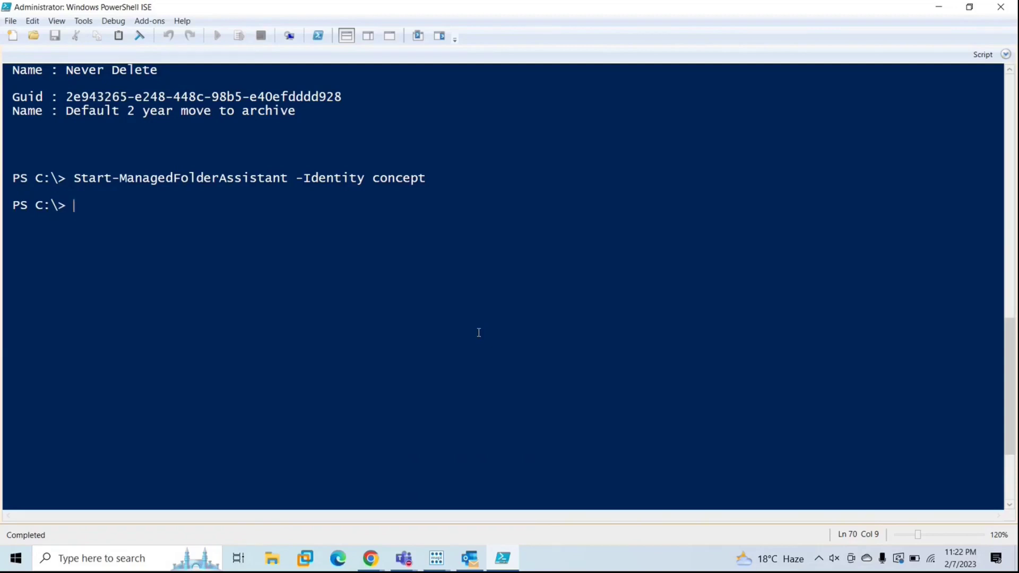
pyautogui.click(437, 556)
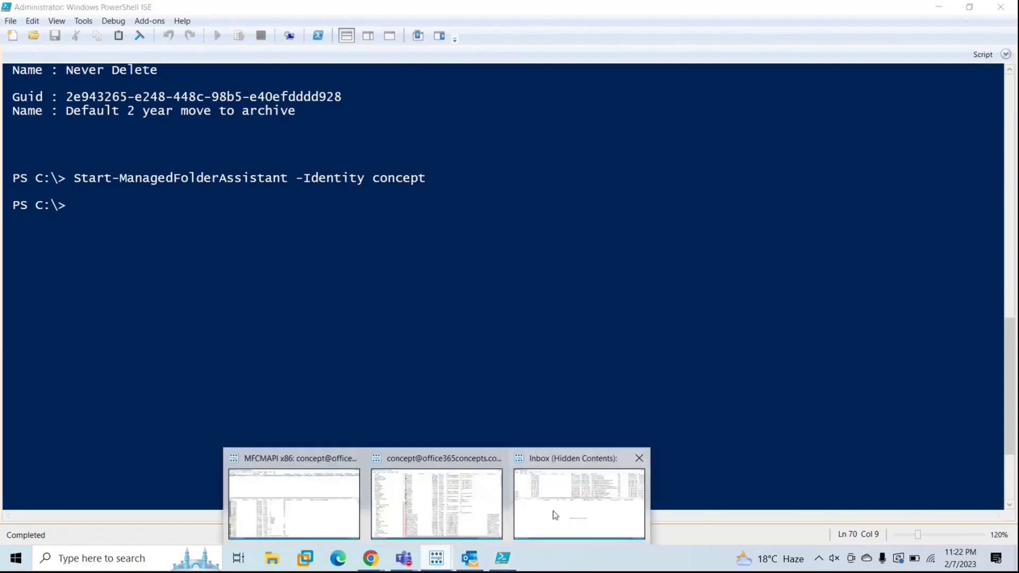
pyautogui.click(555, 514)
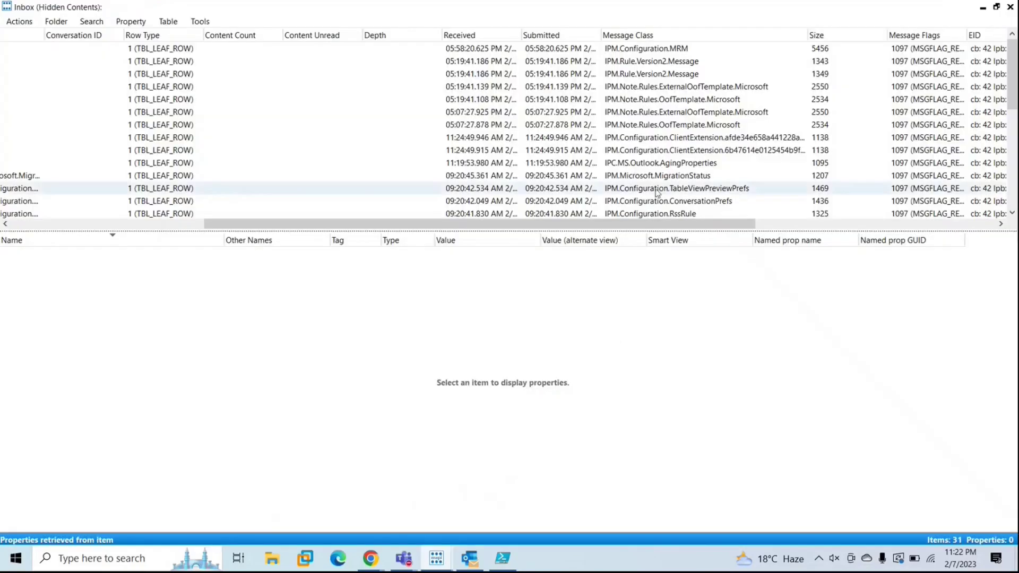
# Step: Load the 96 properties of the recreated IPM.Configuration.MRM message, then close the hidden contents window
pyautogui.click(659, 51)
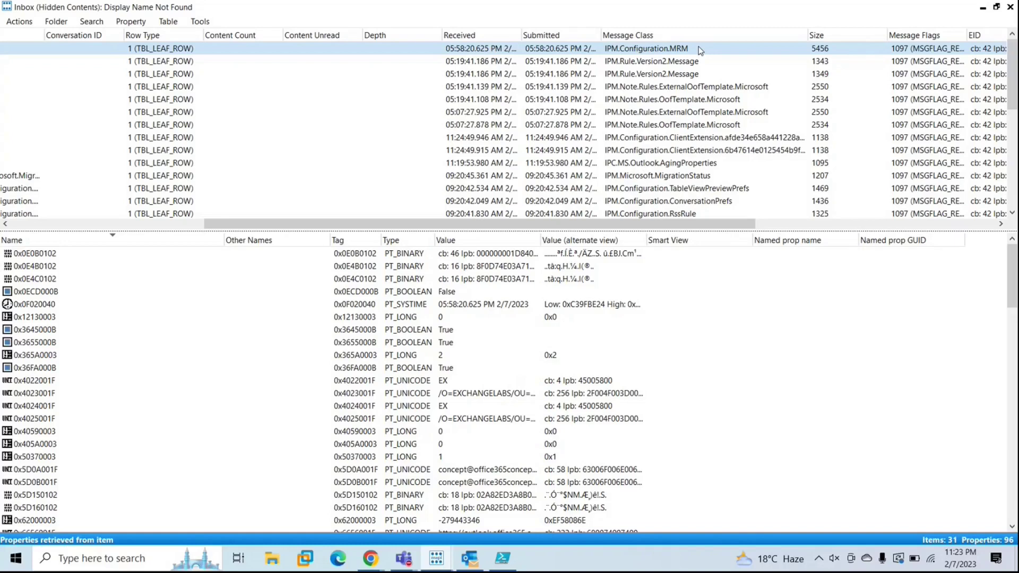
pyautogui.click(1011, 7)
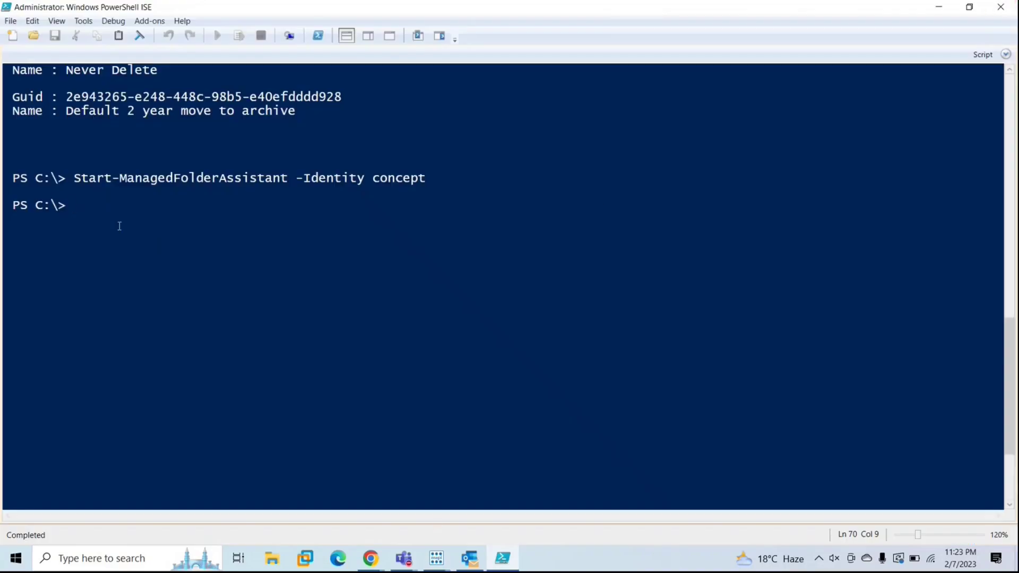
# Step: Rerun the mailbox retention settings query from command history
pyautogui.scroll(-1, 119, 226)
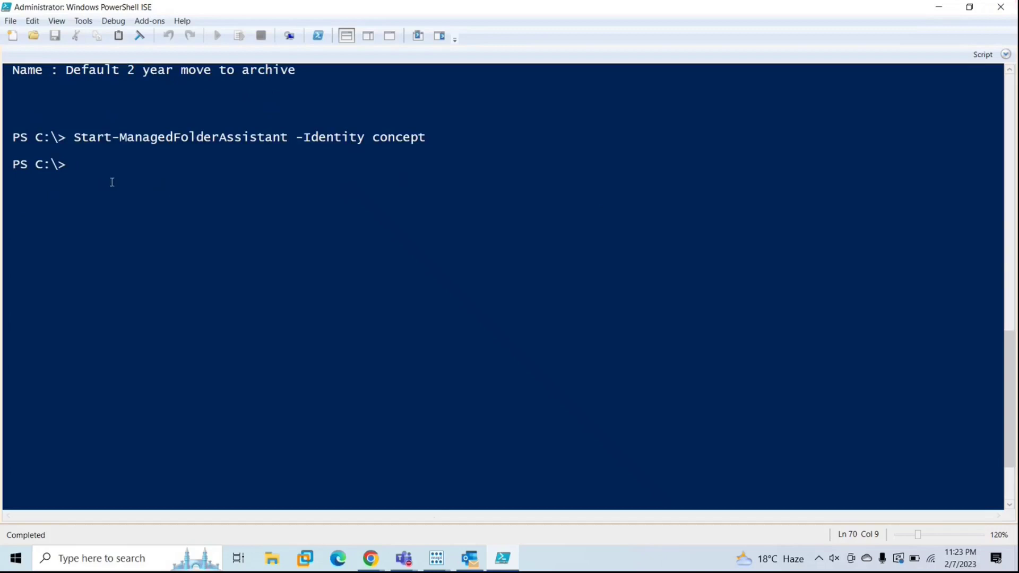
pyautogui.press('Up')
pyautogui.press('Up')
pyautogui.press('Up')
pyautogui.press('Up')
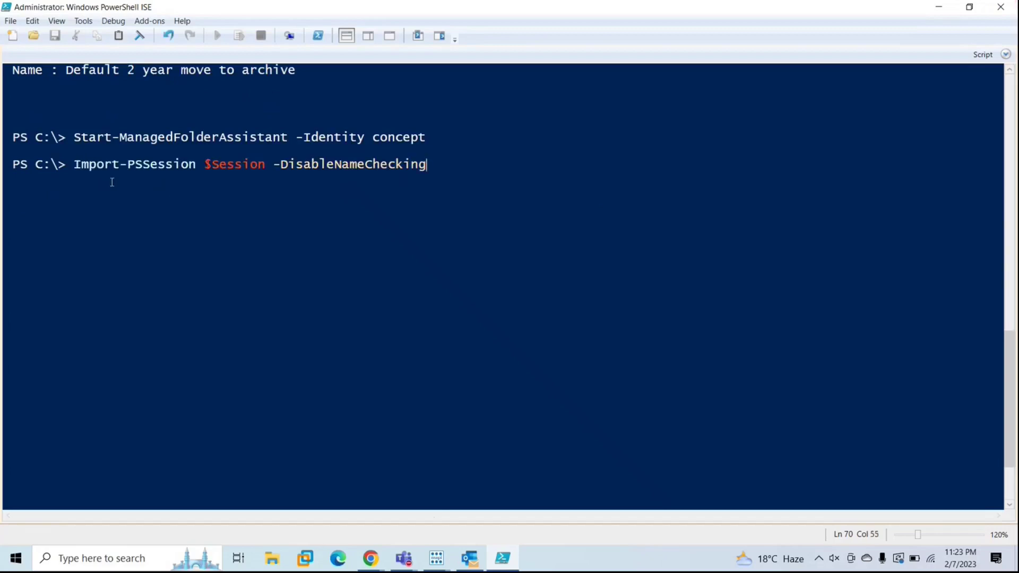
pyautogui.press('Up')
pyautogui.press('Down')
pyautogui.press('Up')
pyautogui.press('Up')
pyautogui.press('Return')
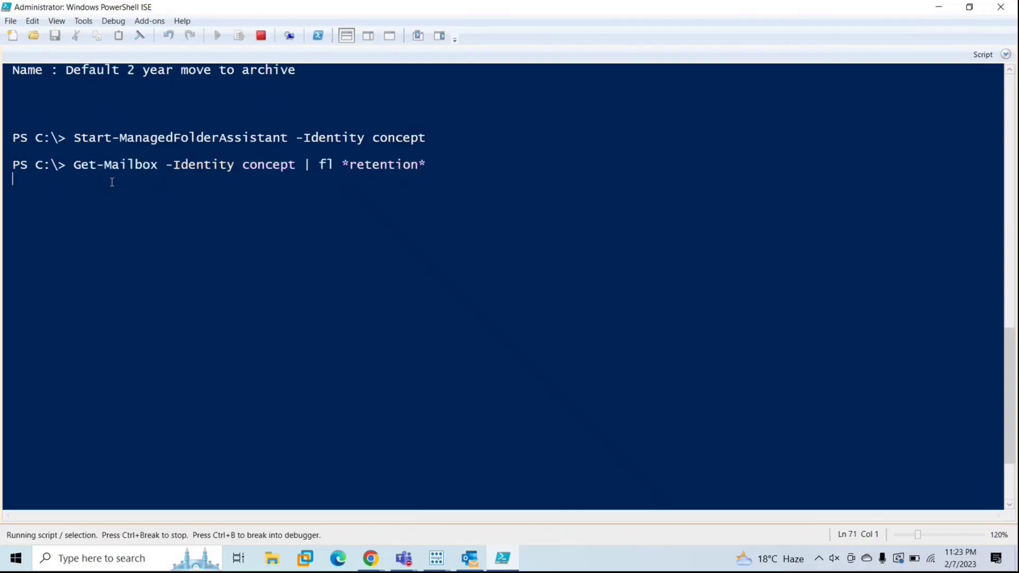
pyautogui.scroll(-2, 413, 321)
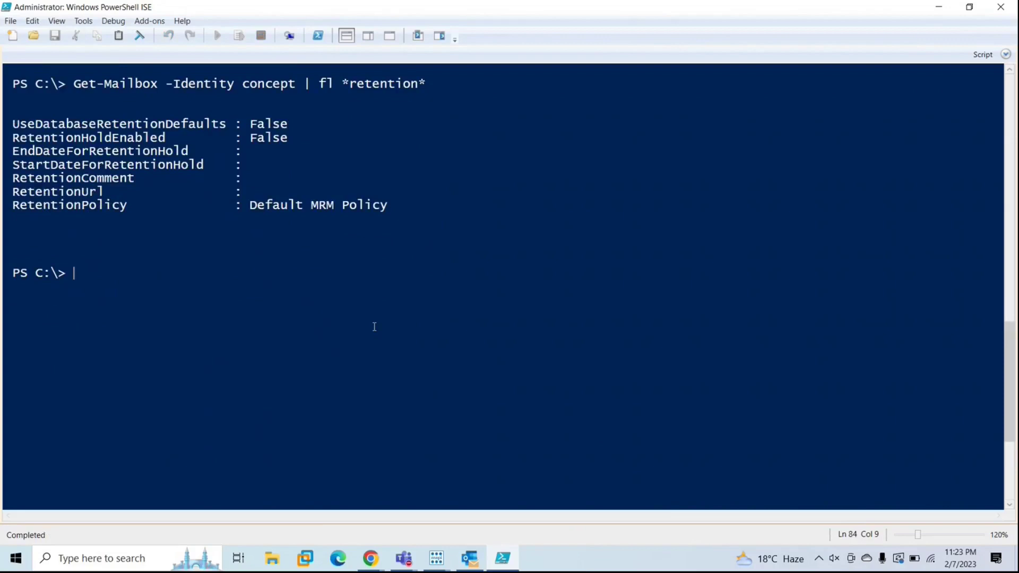
# Step: Run Get-RetentionPolicy, listing ArbitrationMailbox, Default MRM Policy and Test Policy with Test Tag
pyautogui.write('get-reten')
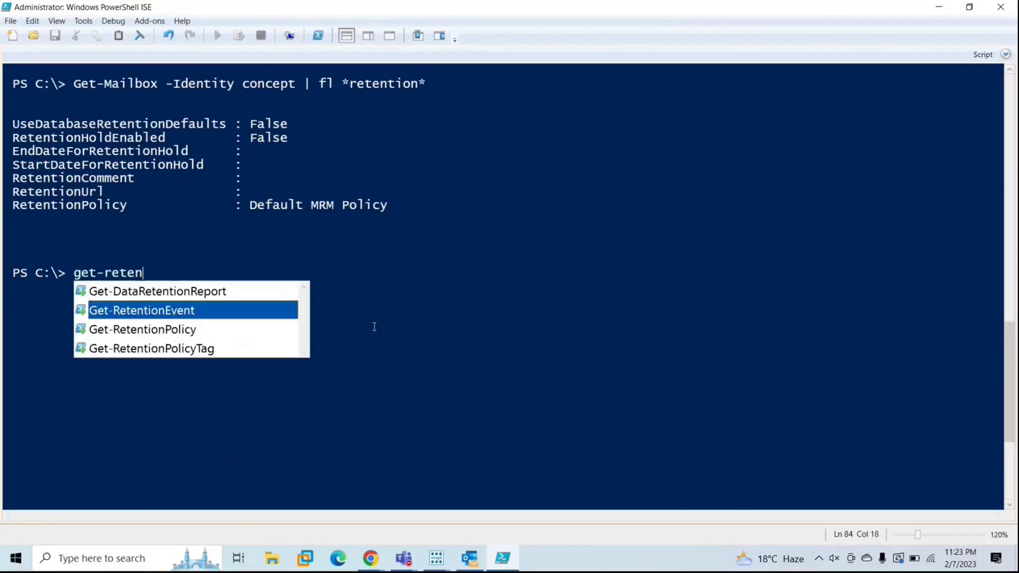
pyautogui.write('tion')
pyautogui.press('Down')
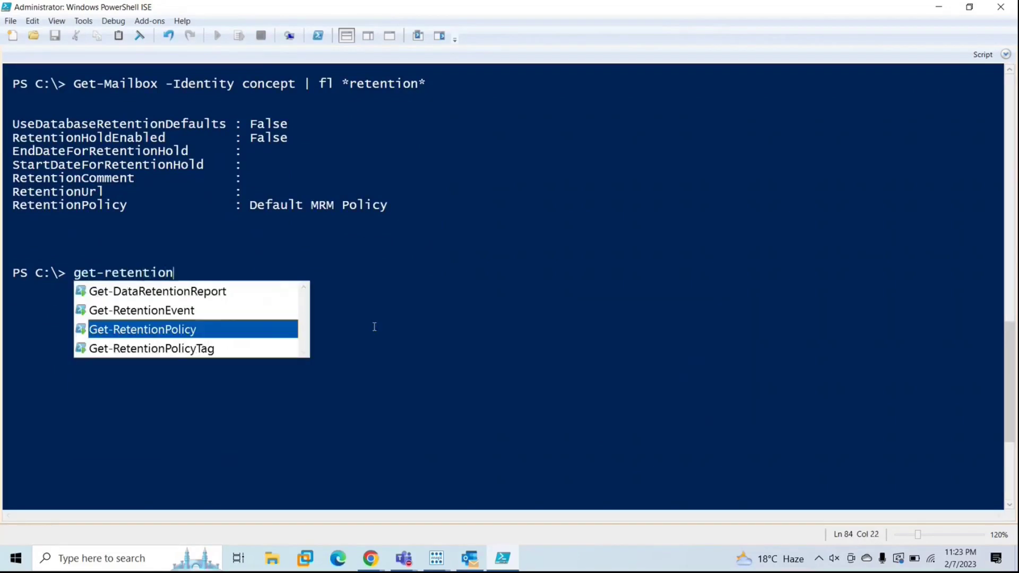
pyautogui.press('Tab')
pyautogui.press('Return')
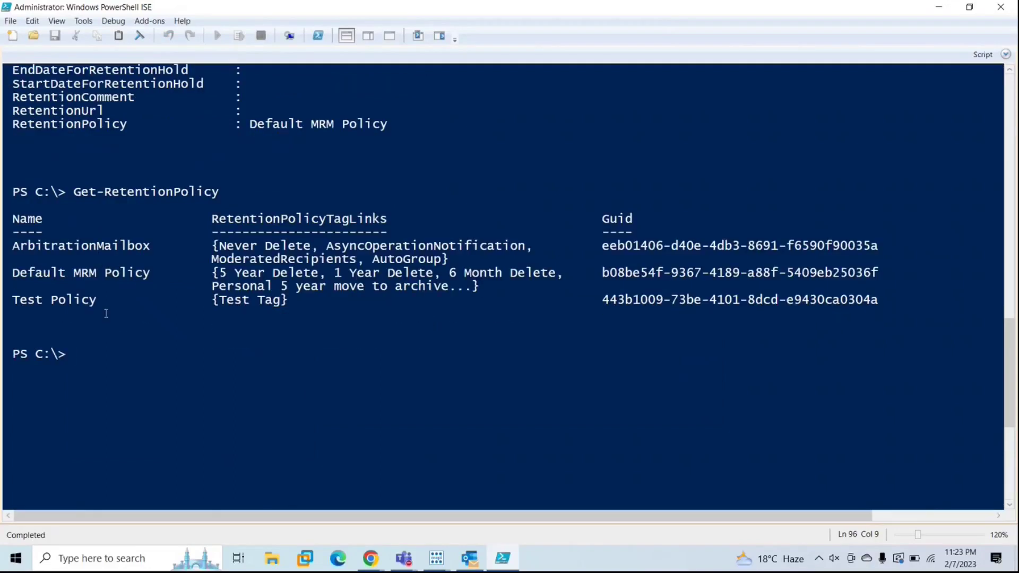
pyautogui.scroll(1, 170, 394)
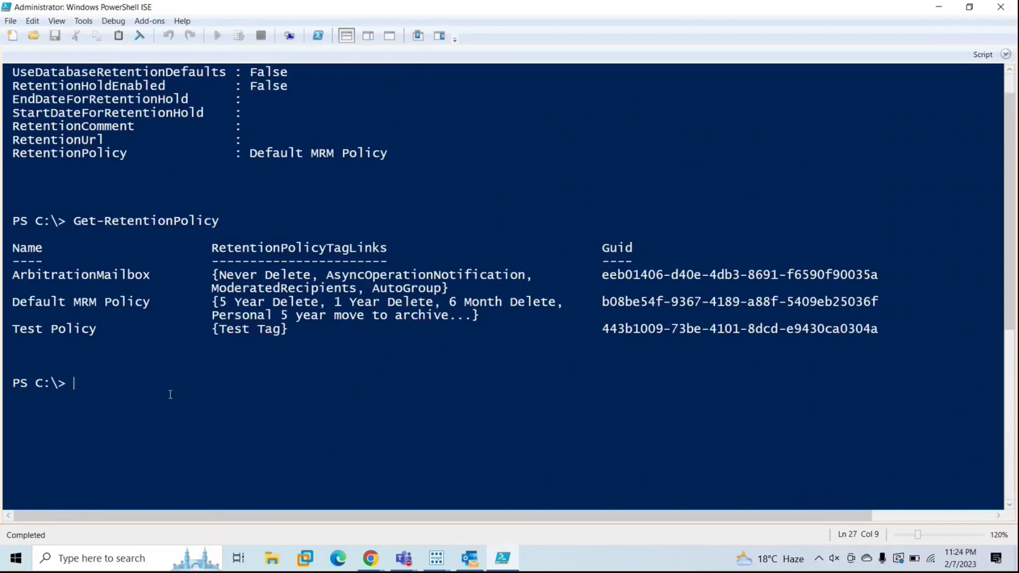
# Step: Run Get-RetentionPolicy "test policy" | fl *retentionpolicytaglinks*, showing only {Test Tag}
pyautogui.write('get-retention')
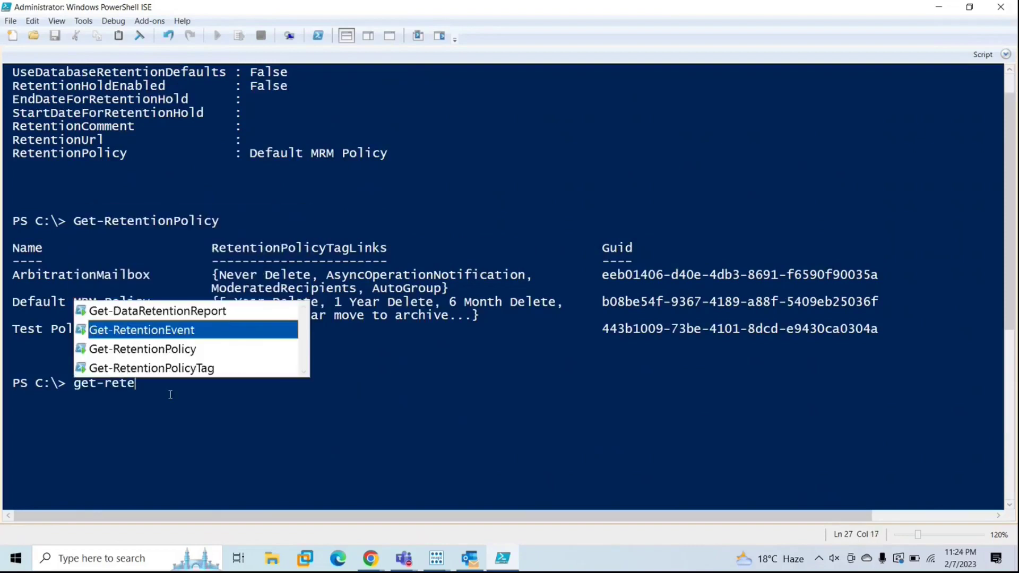
pyautogui.press('Down')
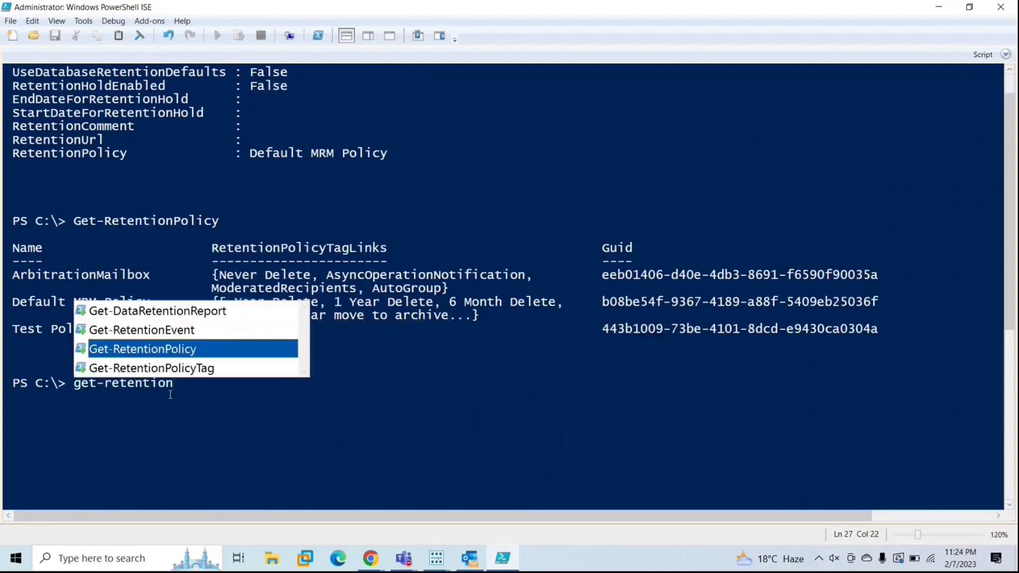
pyautogui.press('Return')
pyautogui.write('"')
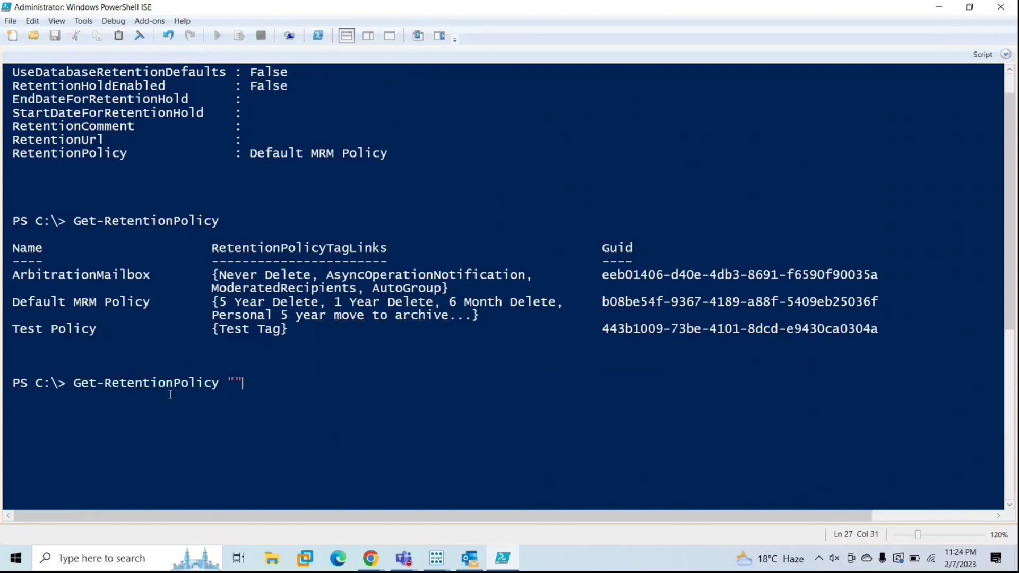
pyautogui.write('test policy" | fl *retentio')
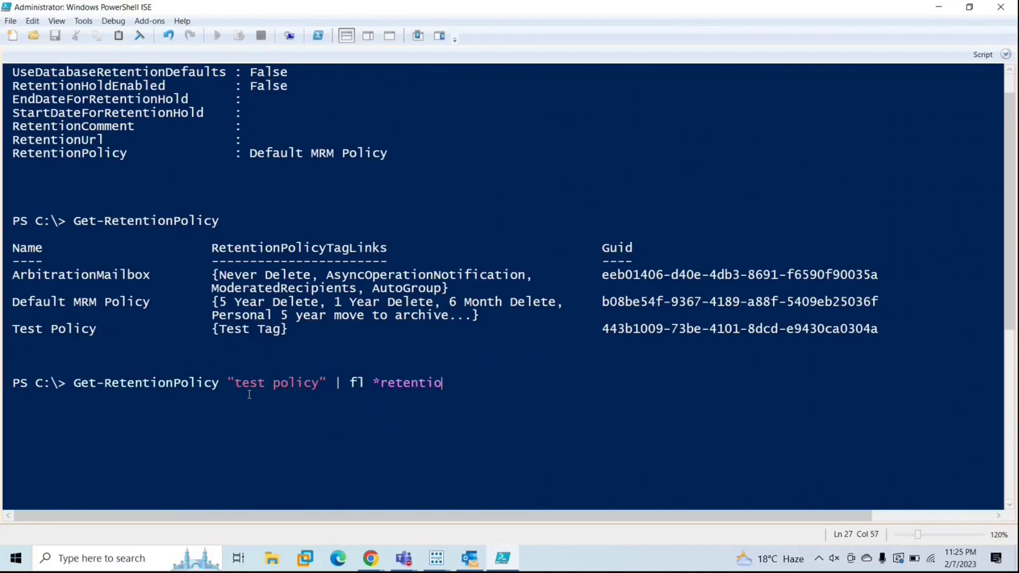
pyautogui.write('npolicytaglinks')
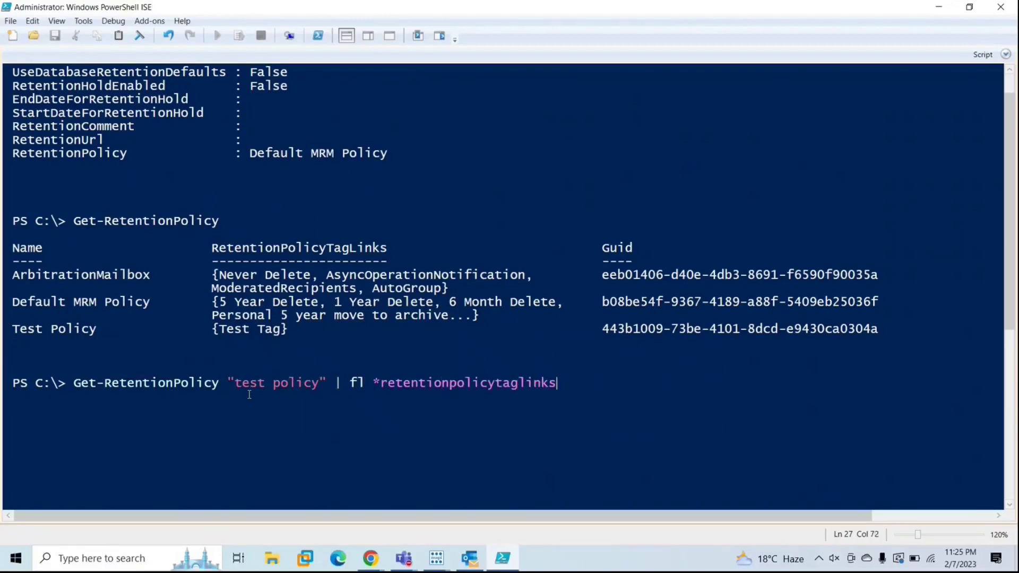
pyautogui.write('*')
pyautogui.press('Return')
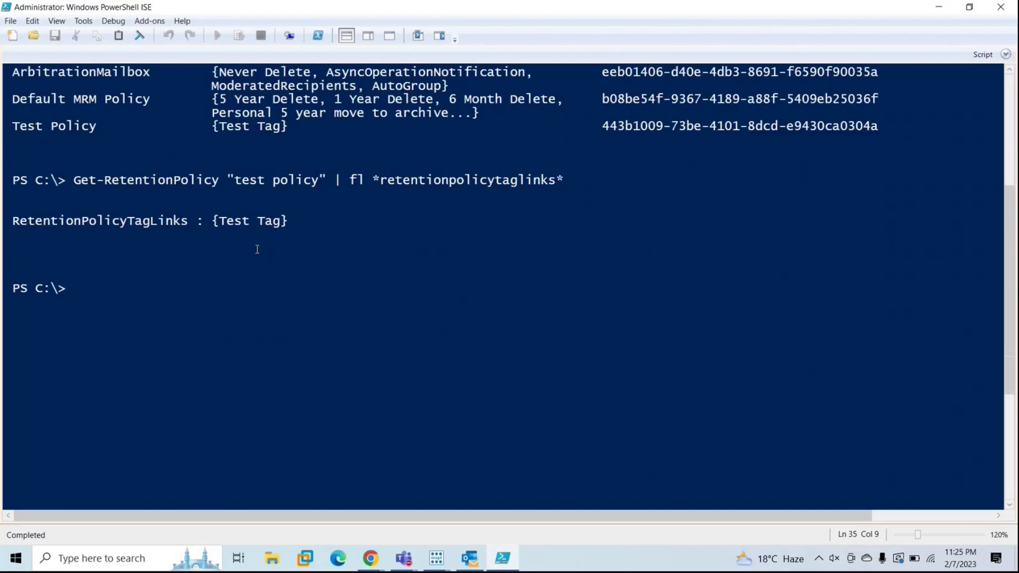
pyautogui.write('set')
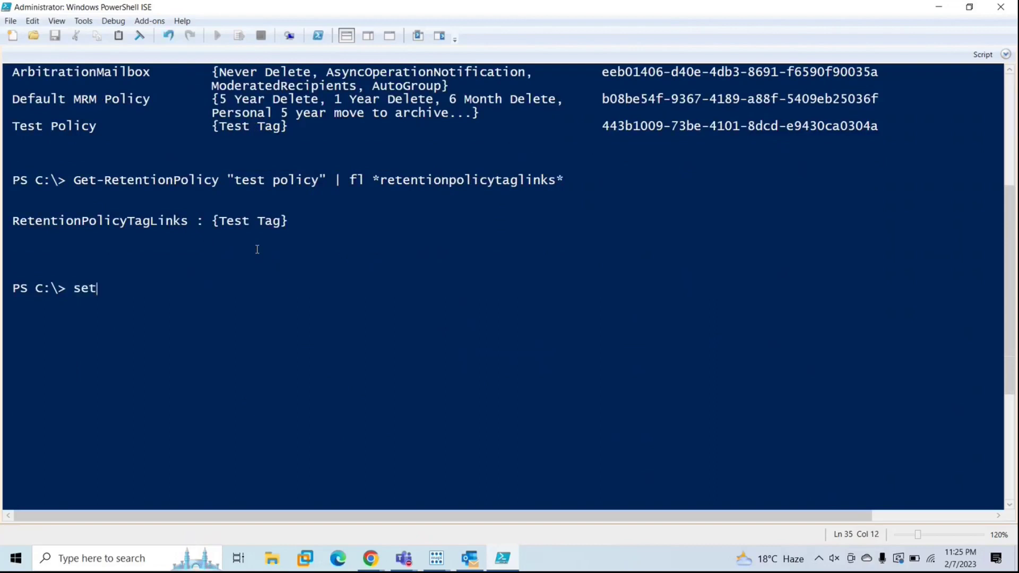
pyautogui.write('-mailbox')
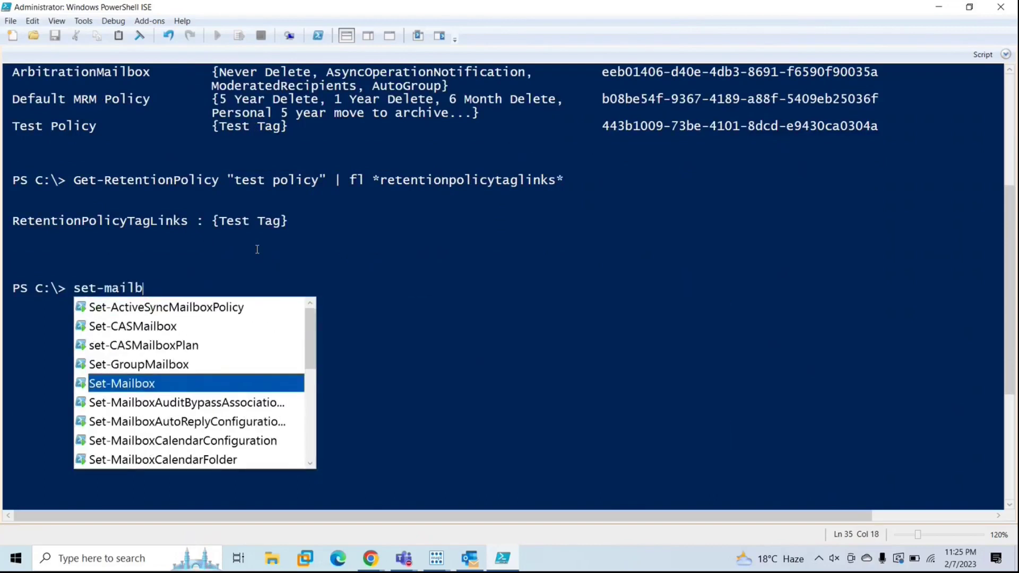
# Step: Assign "test policy" to the mailbox with Set-Mailbox -RetentionPolicy
pyautogui.press('Tab')
pyautogui.write('concept')
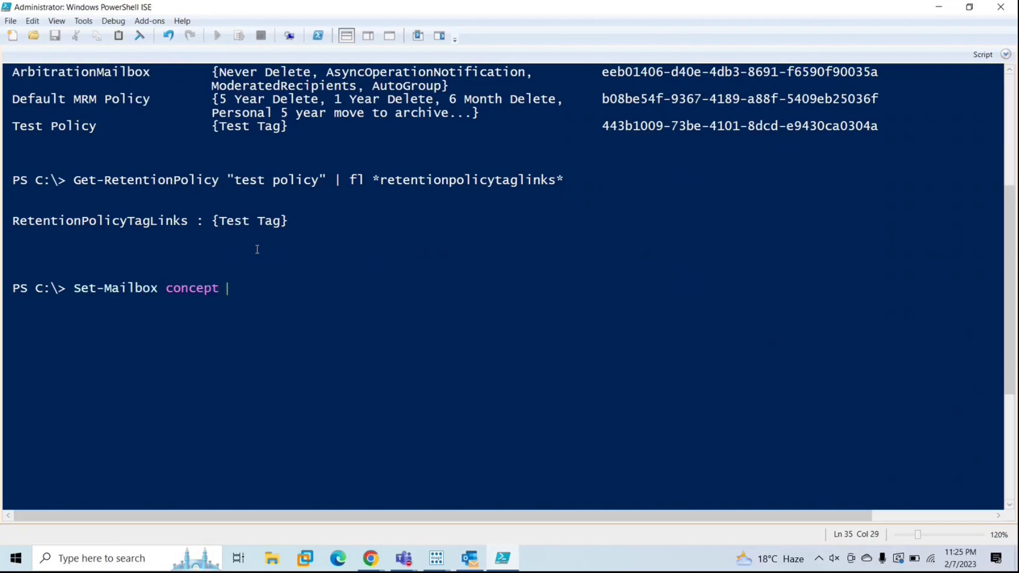
pyautogui.write(' -retention')
pyautogui.press('Down')
pyautogui.press('Down')
pyautogui.press('Down')
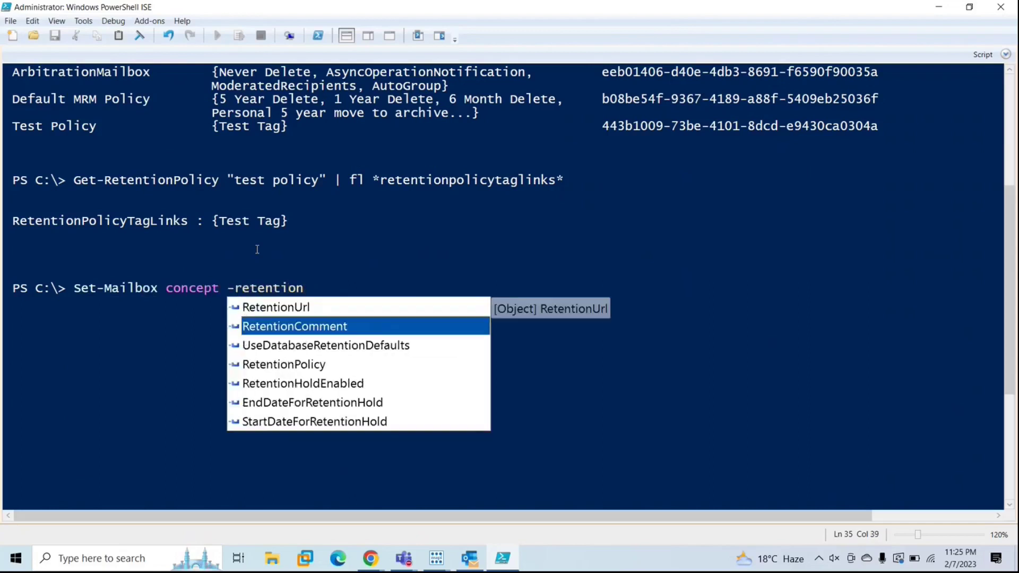
pyautogui.press('Tab')
pyautogui.write('"')
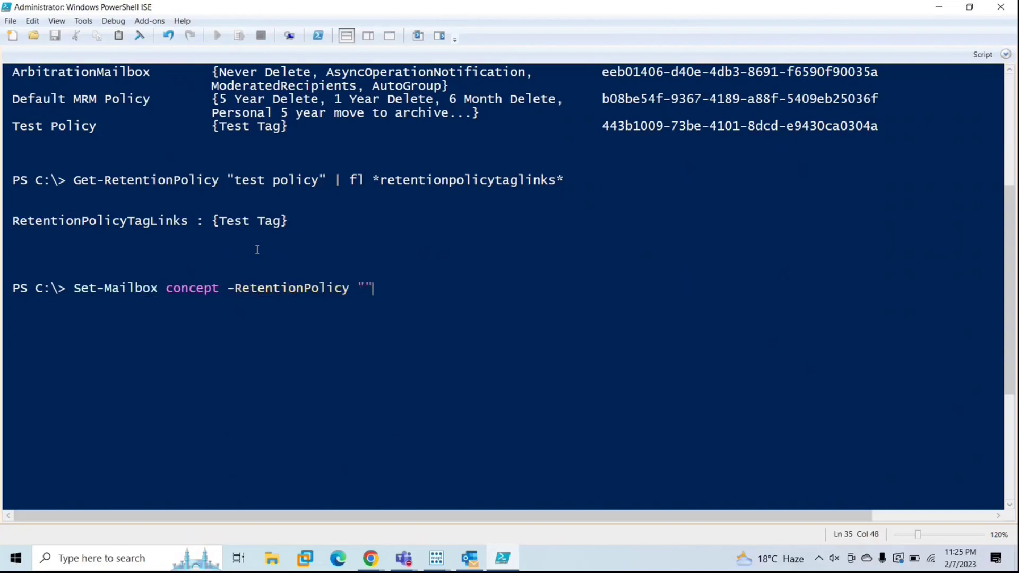
pyautogui.write('test policy')
pyautogui.press('Return')
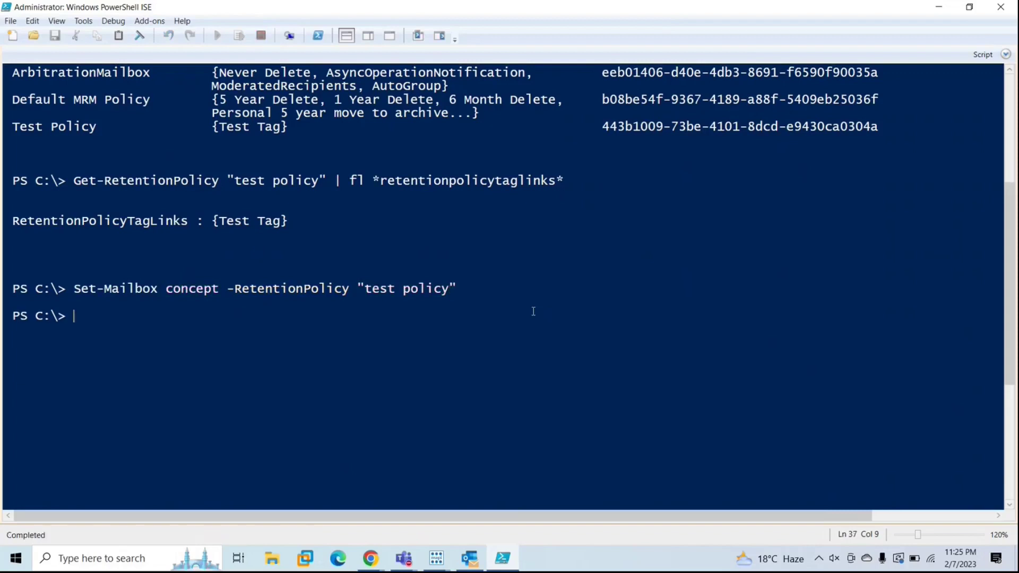
# Step: Rerun the mailbox retention query and confirm RetentionPolicy now reads Test Policy
pyautogui.press('Up')
pyautogui.press('Up')
pyautogui.press('Up')
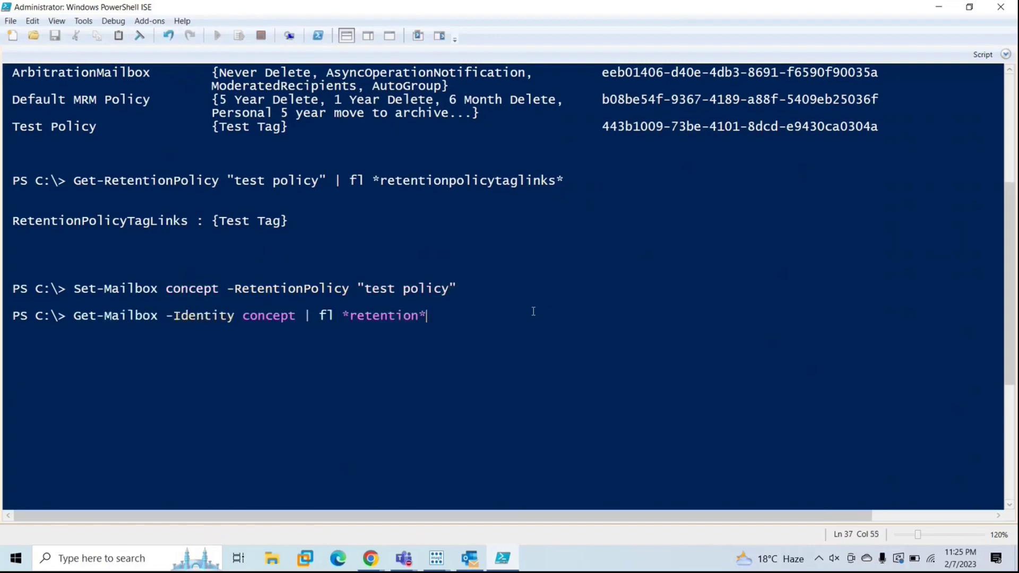
pyautogui.press('Return')
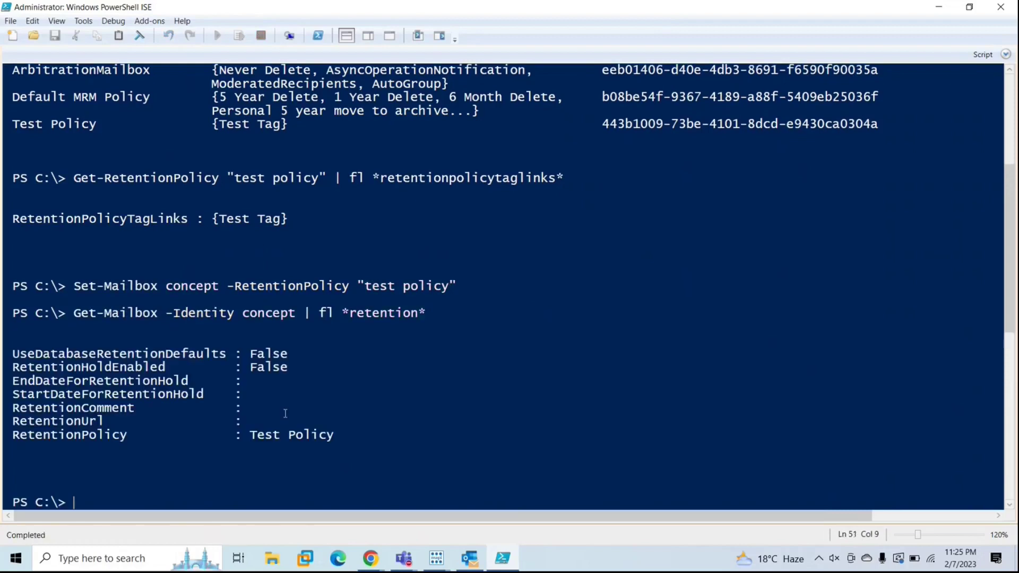
pyautogui.moveTo(251, 435); pyautogui.dragTo(364, 432)
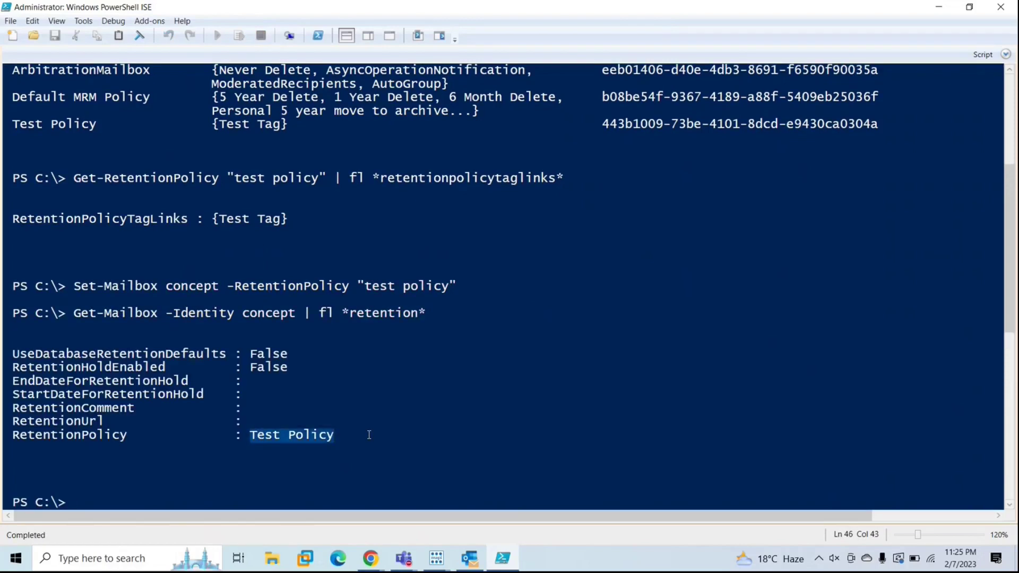
pyautogui.doubleClick(250, 322)
pyautogui.scroll(-4, 250, 322)
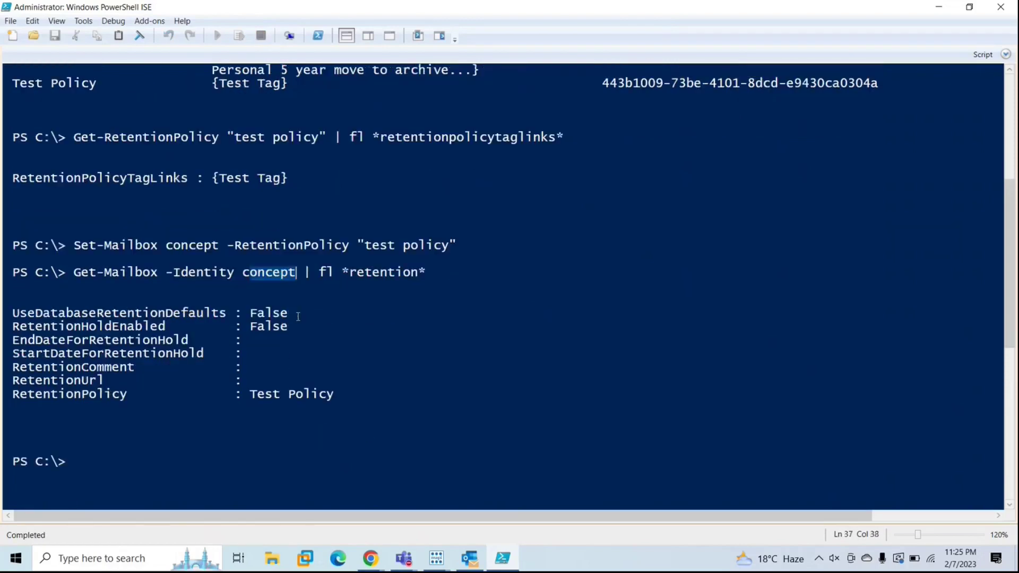
pyautogui.click(85, 342)
pyautogui.click(436, 558)
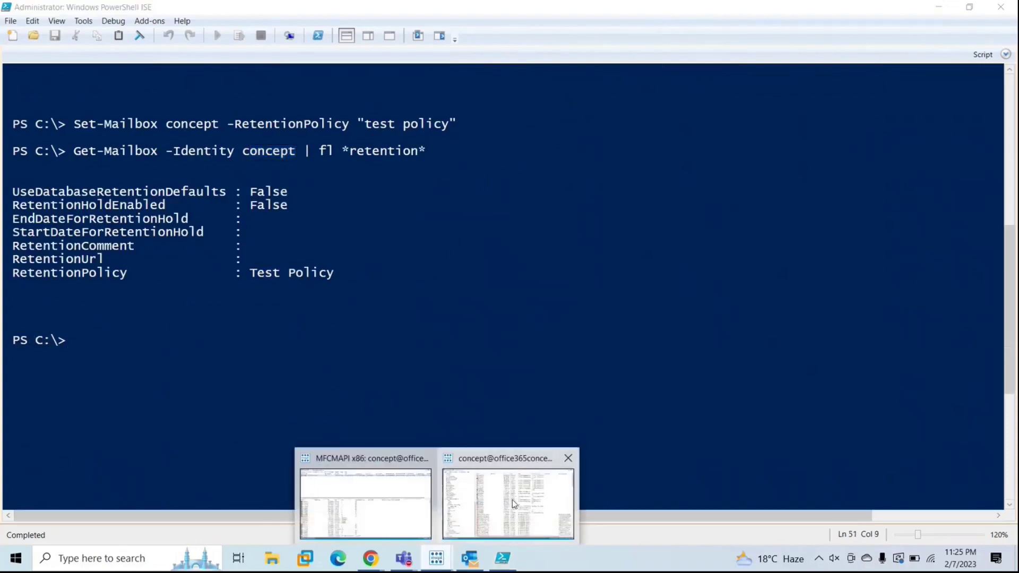
pyautogui.click(514, 504)
pyautogui.rightClick(57, 350)
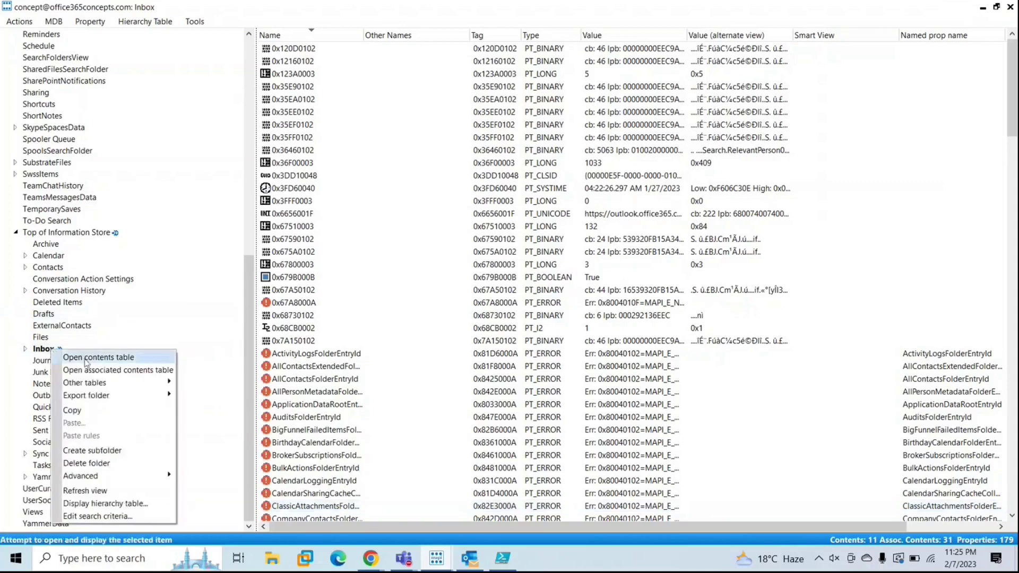
pyautogui.click(88, 370)
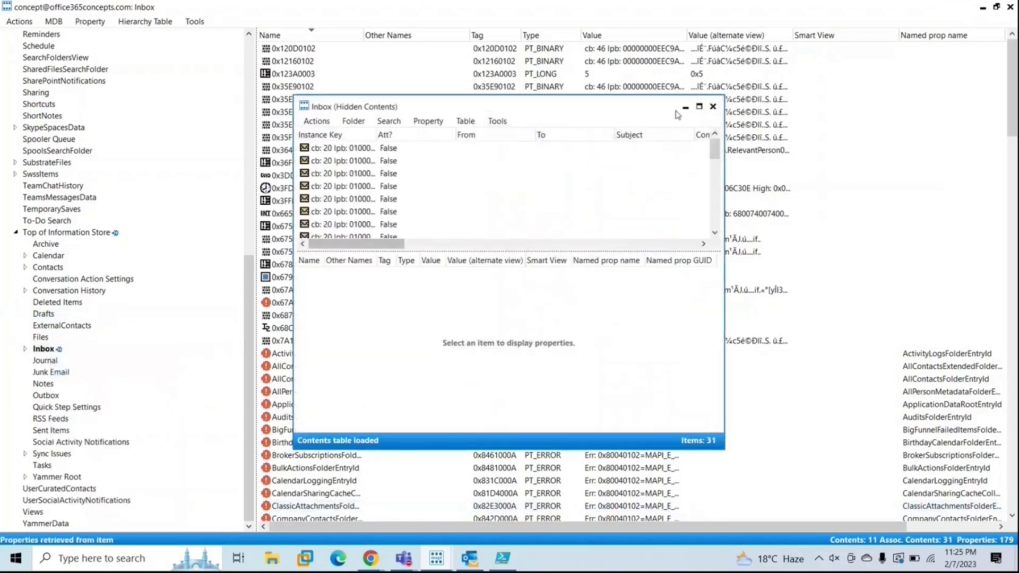
pyautogui.click(699, 106)
pyautogui.moveTo(547, 224); pyautogui.dragTo(794, 228)
pyautogui.moveTo(612, 30); pyautogui.dragTo(740, 33)
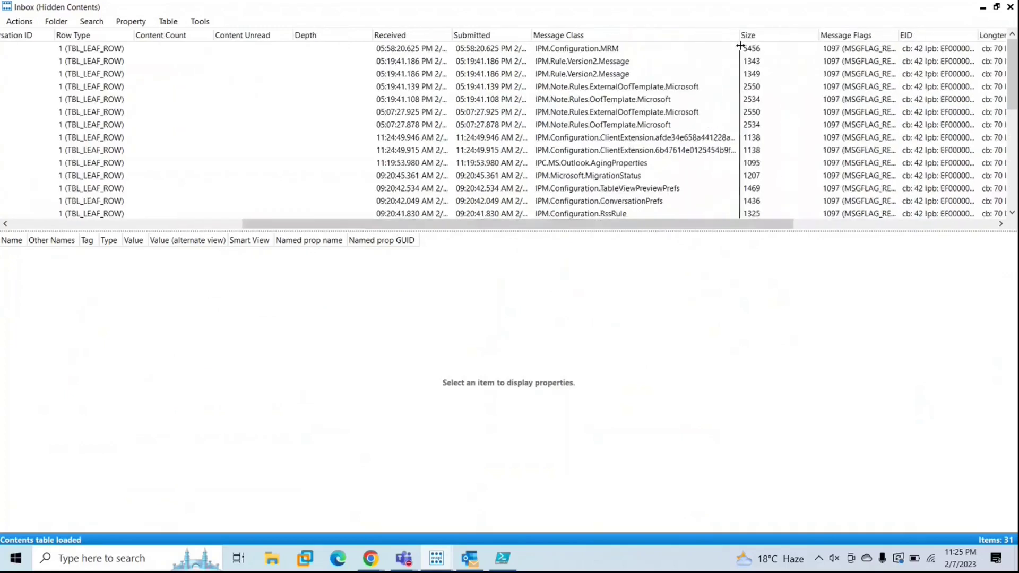
pyautogui.click(582, 47)
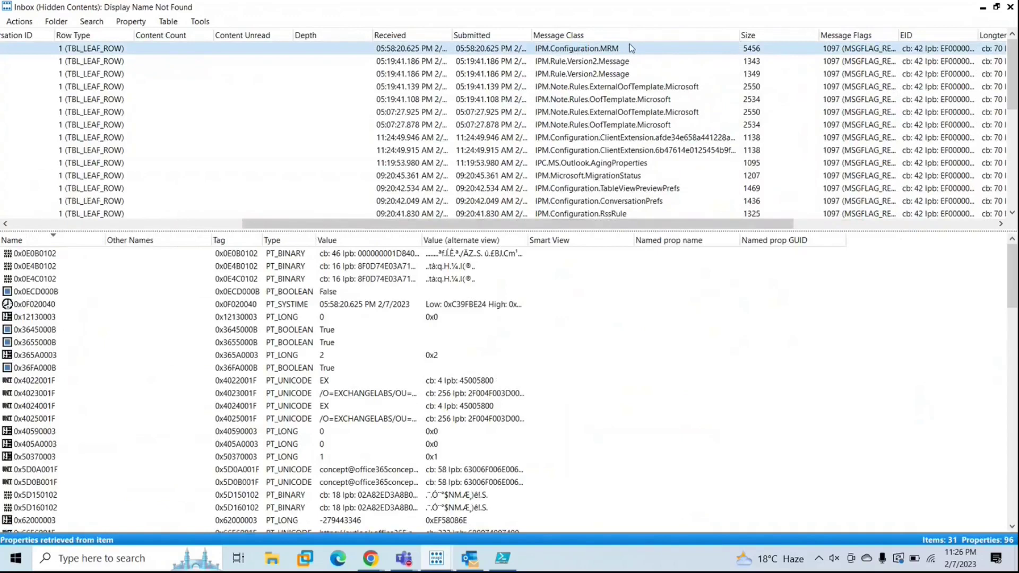
pyautogui.click(45, 394)
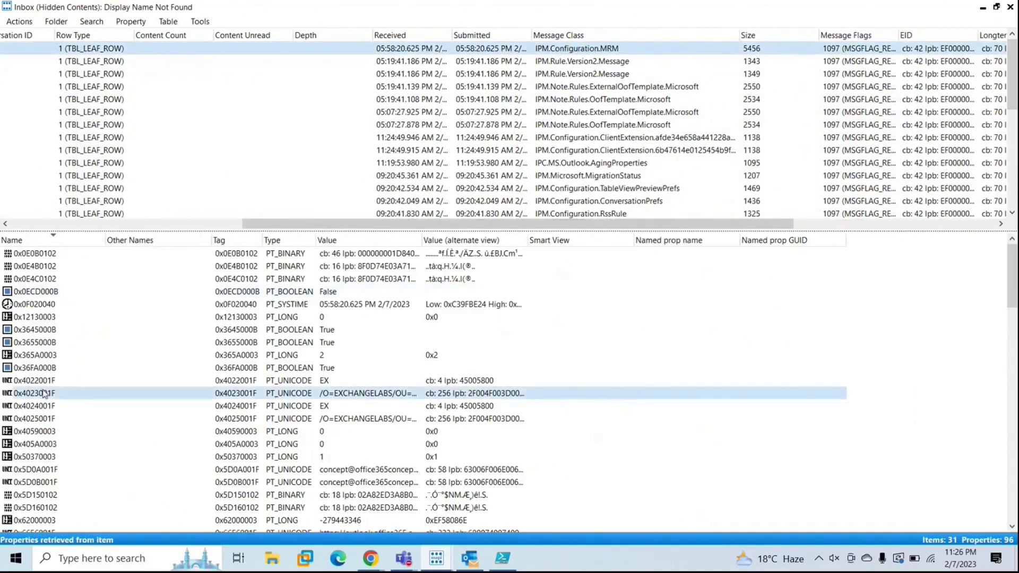
pyautogui.scroll(-20, 44, 393)
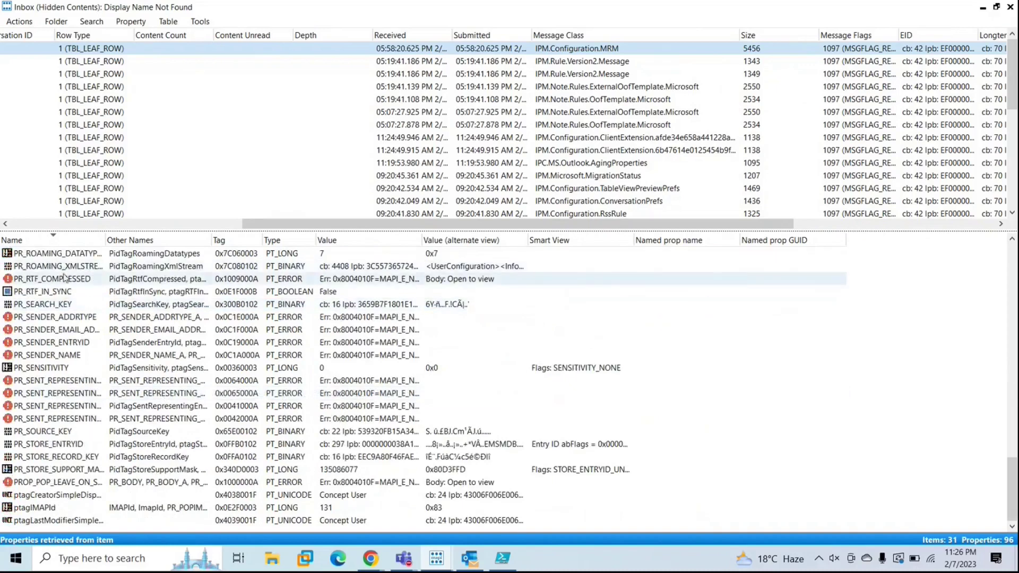
pyautogui.click(65, 269)
pyautogui.moveTo(105, 239); pyautogui.dragTo(170, 241)
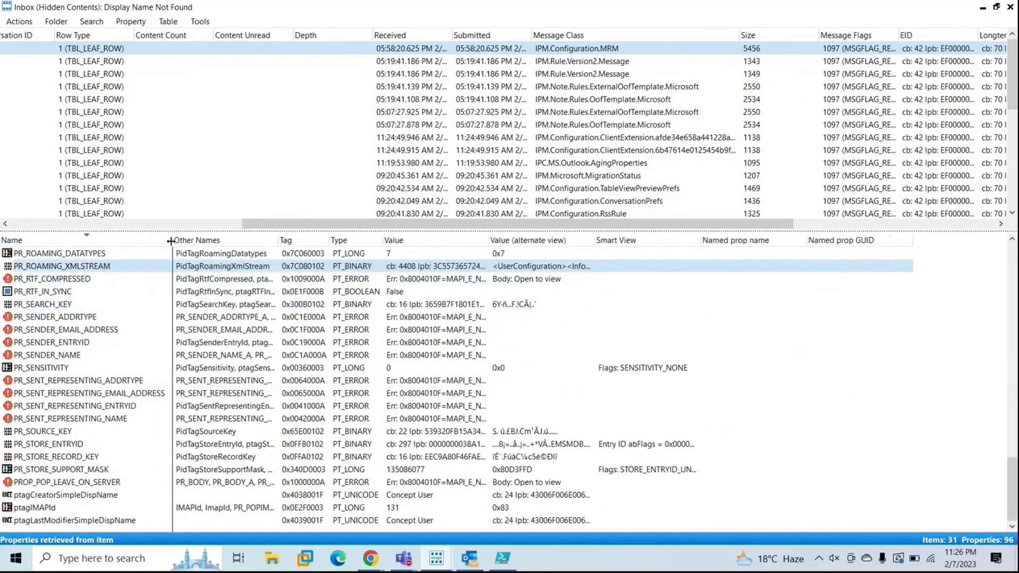
pyautogui.doubleClick(73, 267)
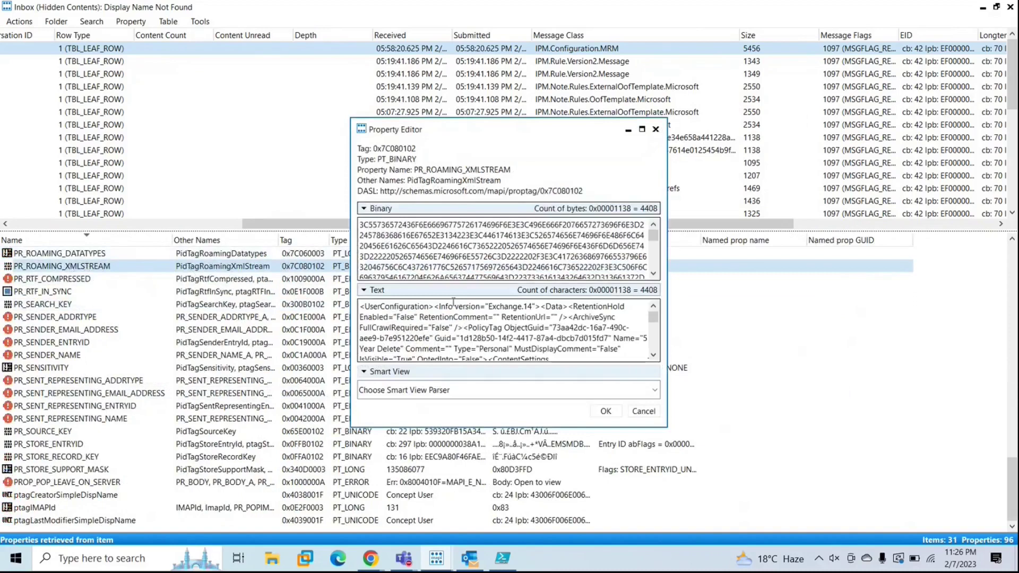
pyautogui.click(642, 130)
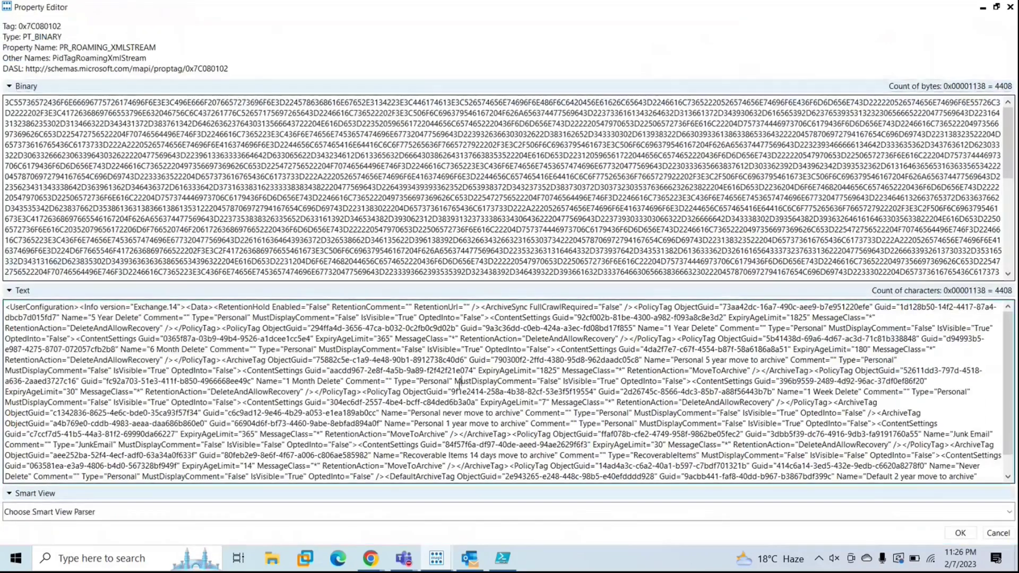
pyautogui.moveTo(254, 349); pyautogui.dragTo(776, 461)
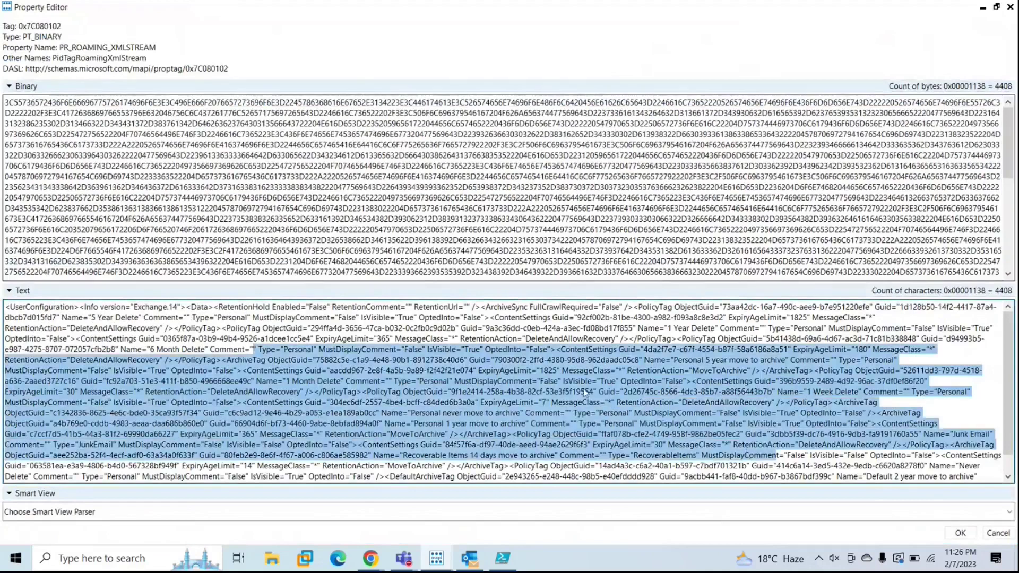
pyautogui.click(988, 6)
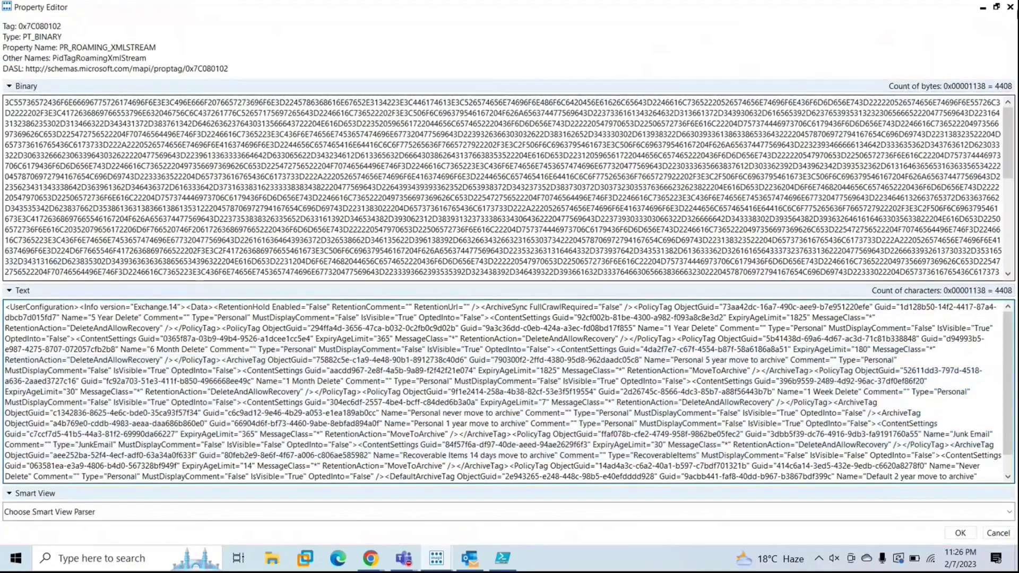
pyautogui.click(1010, 7)
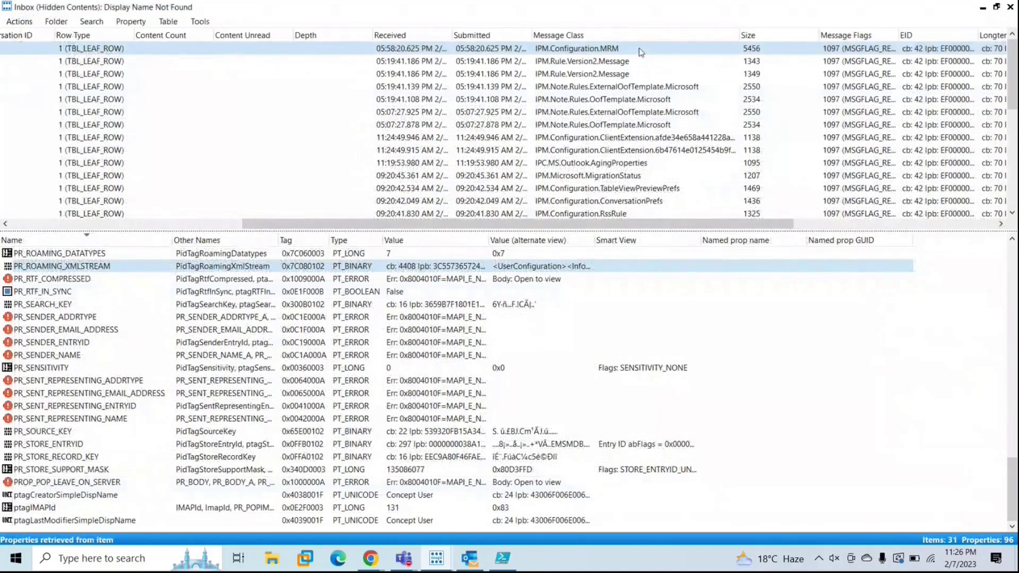
# Step: Delete the IPM.Configuration.MRM message using 'Permanent delete passing DELETE_HARD_DELETE'
pyautogui.rightClick(640, 51)
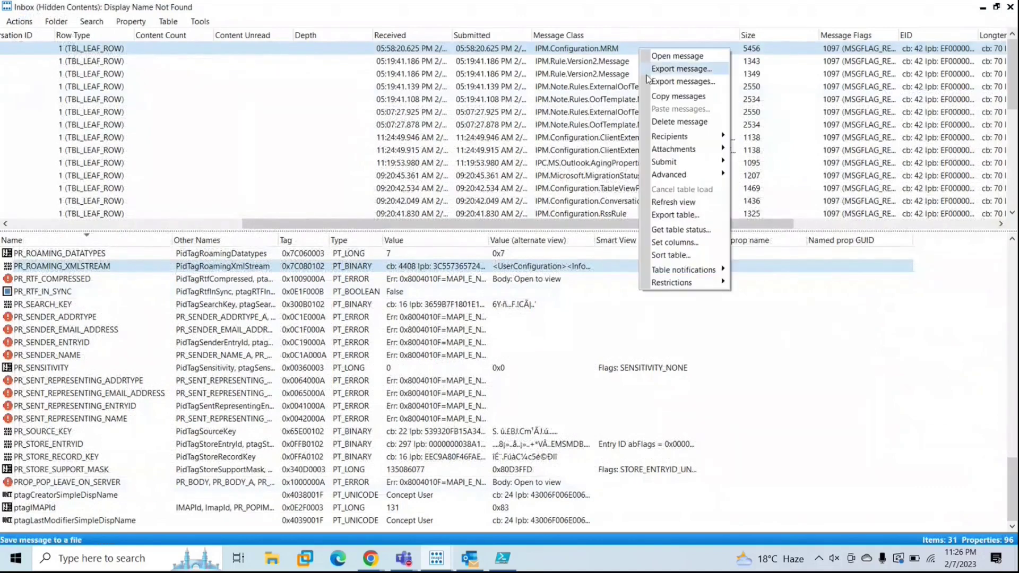
pyautogui.click(682, 122)
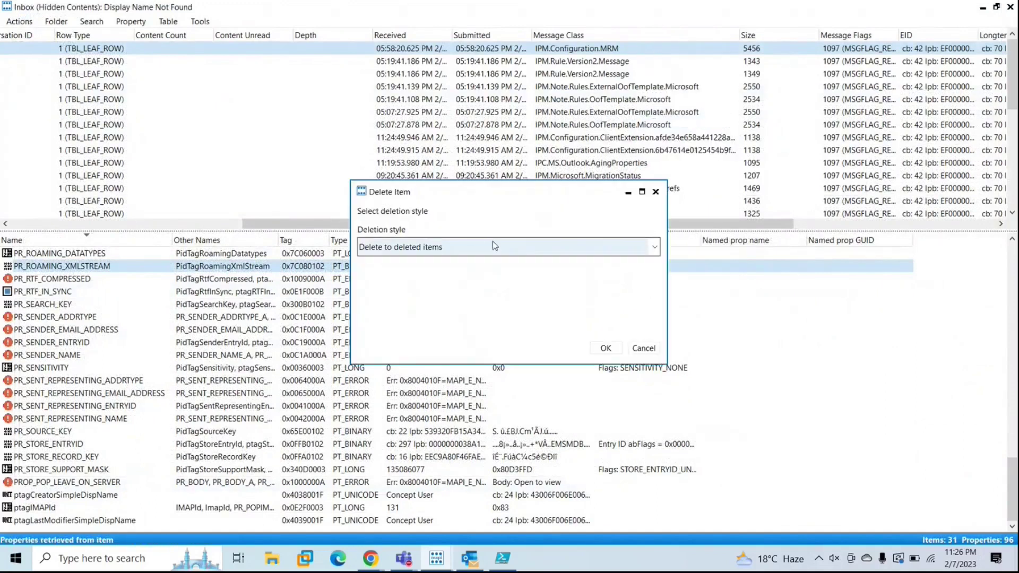
pyautogui.click(493, 246)
pyautogui.click(507, 298)
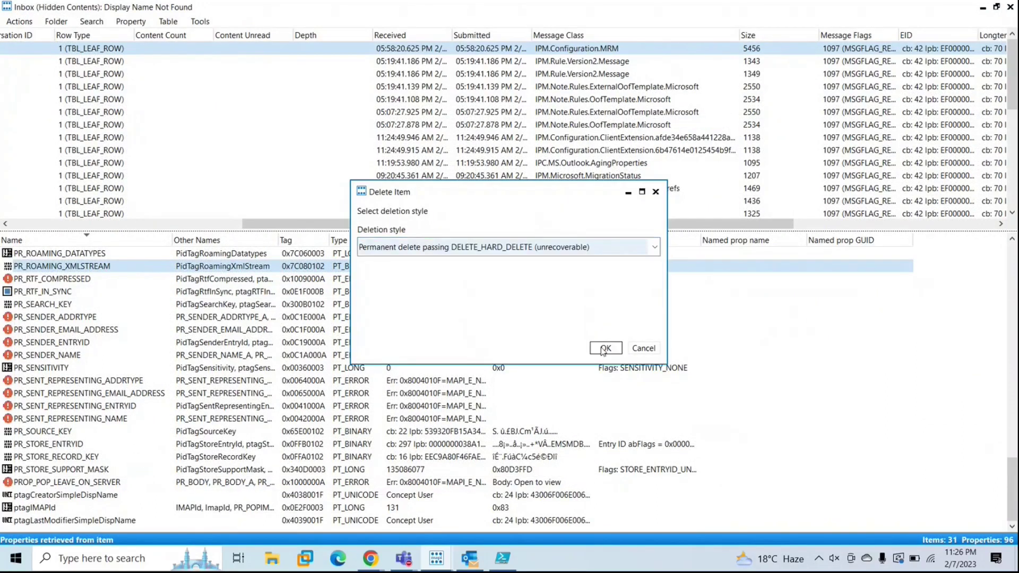
pyautogui.click(603, 348)
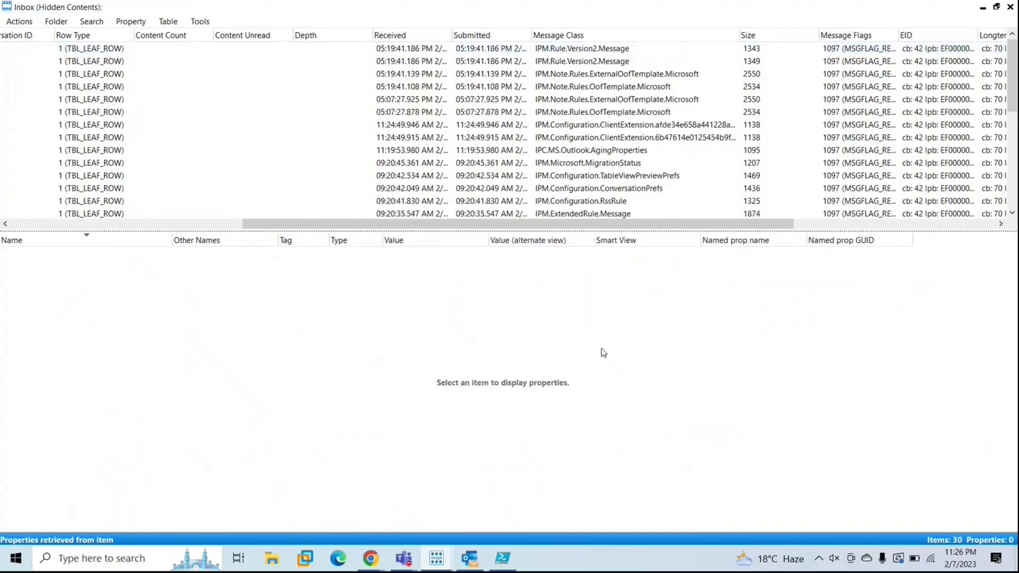
pyautogui.click(504, 567)
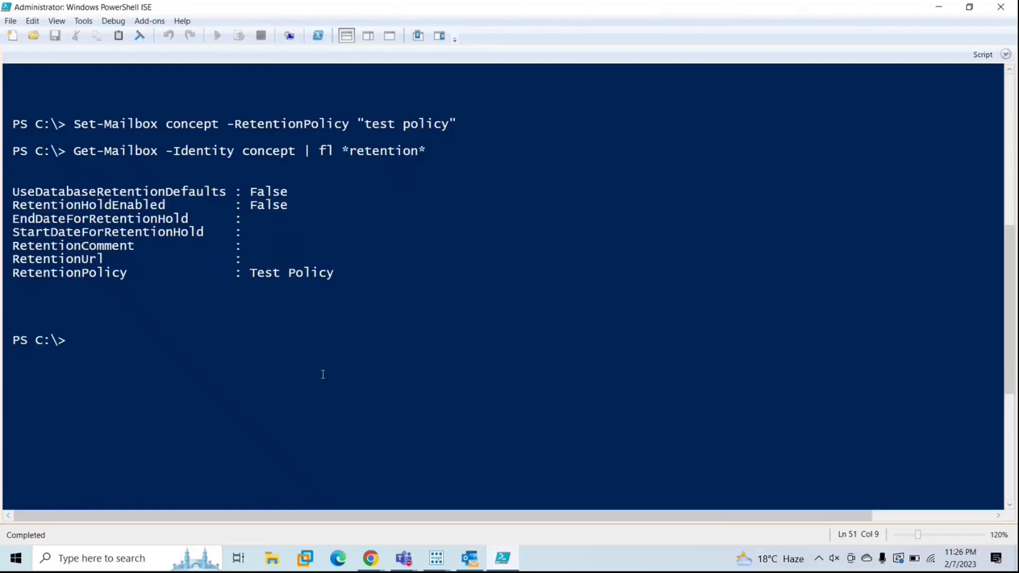
# Step: Rerun Start-ManagedFolderAssistant and check MFCMAPI's Inbox hidden contents for a new MRM message
pyautogui.press('Up')
pyautogui.press('Up')
pyautogui.press('Up')
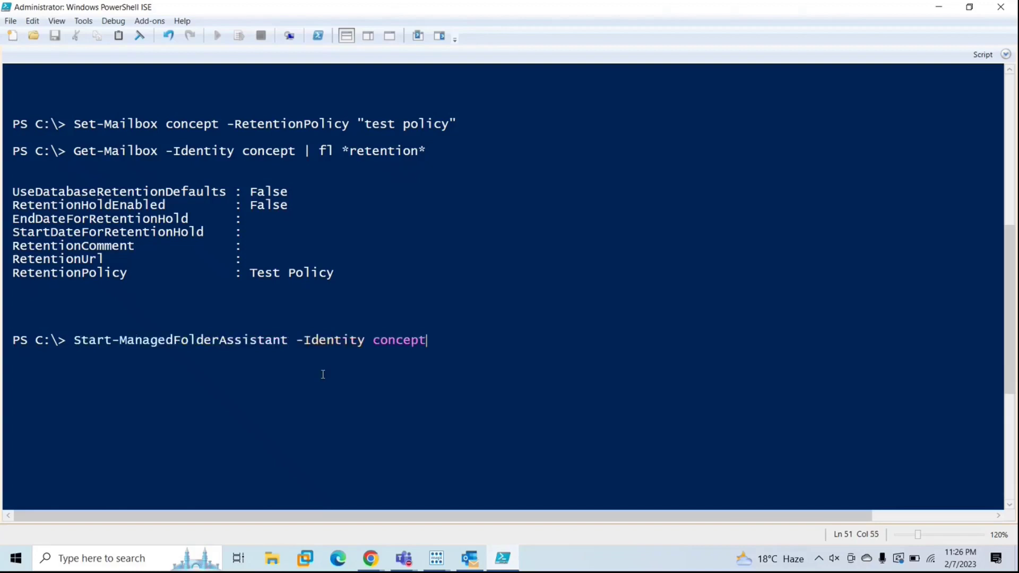
pyautogui.press('Return')
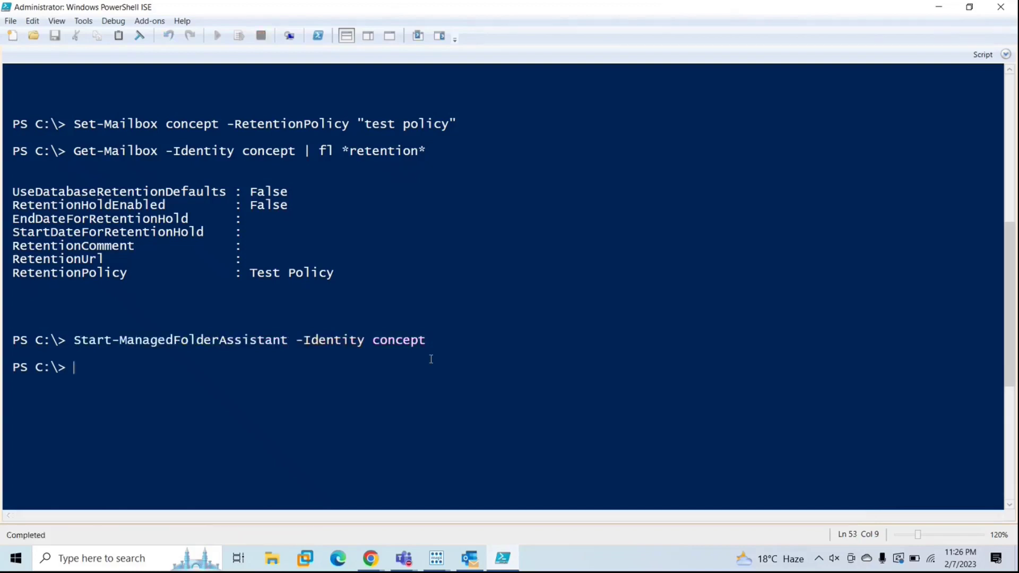
pyautogui.moveTo(436, 558)
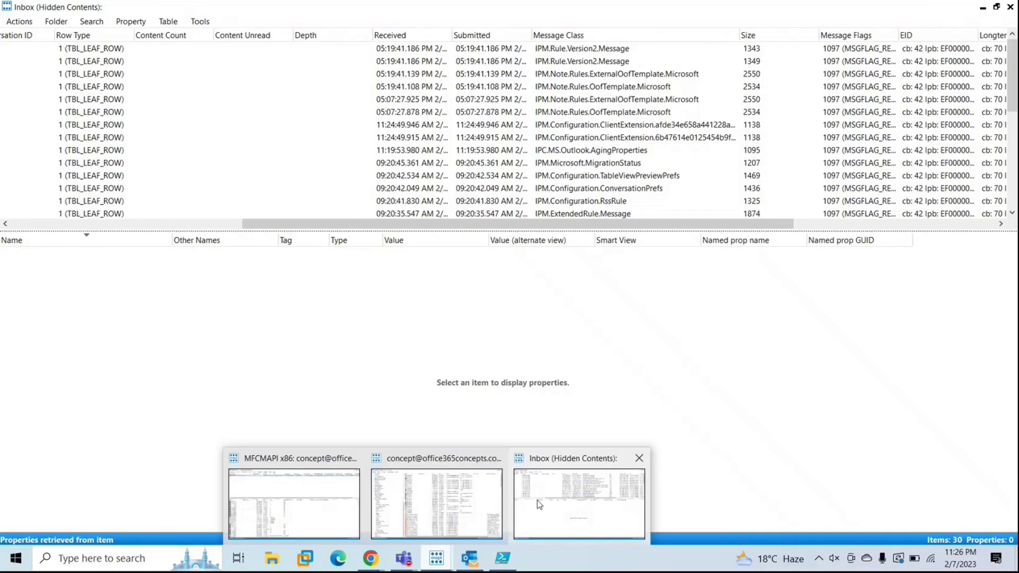
pyautogui.click(537, 500)
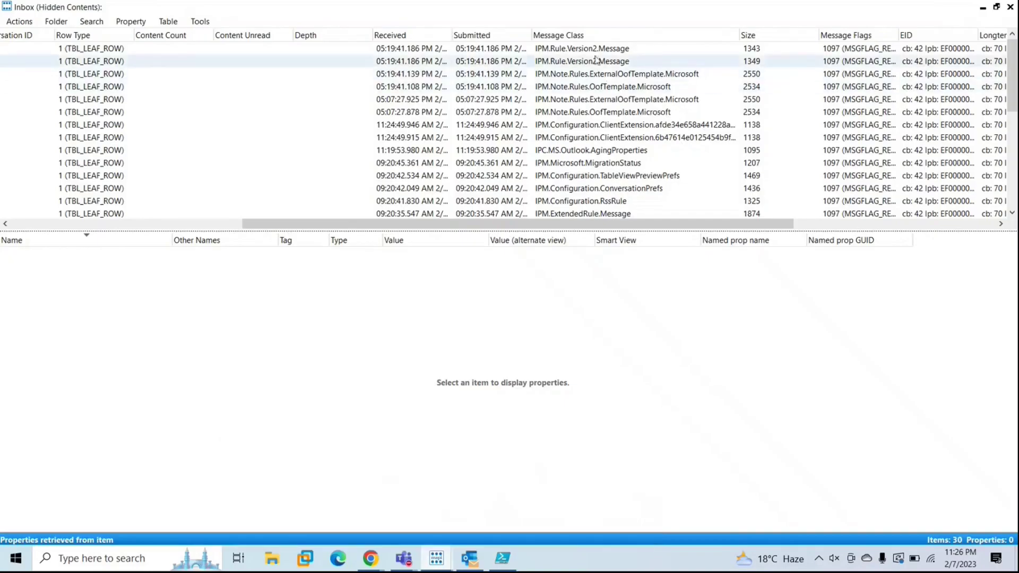
pyautogui.scroll(-6, 605, 135)
pyautogui.scroll(2, 606, 134)
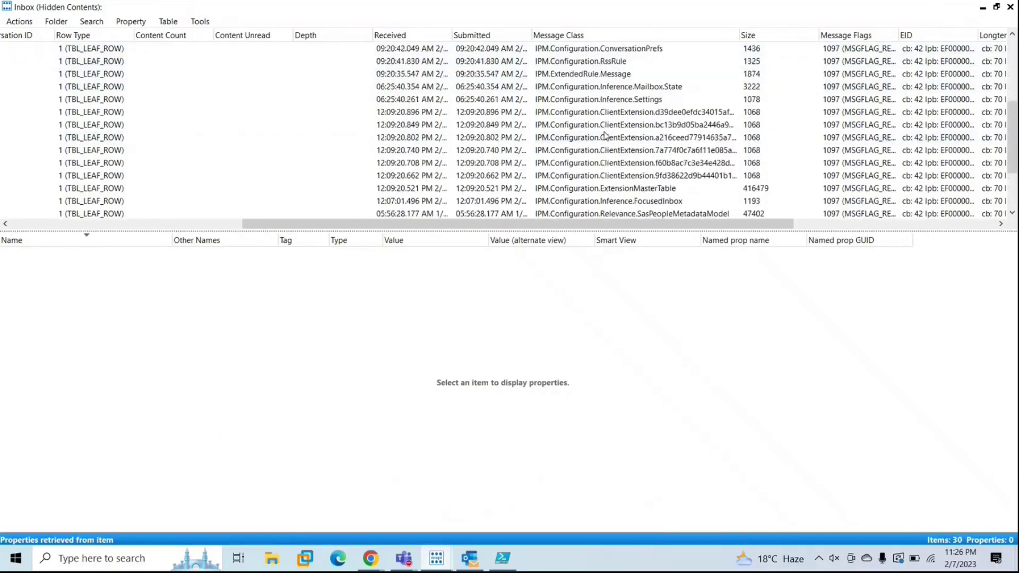
pyautogui.scroll(4, 606, 135)
pyautogui.scroll(-7, 605, 135)
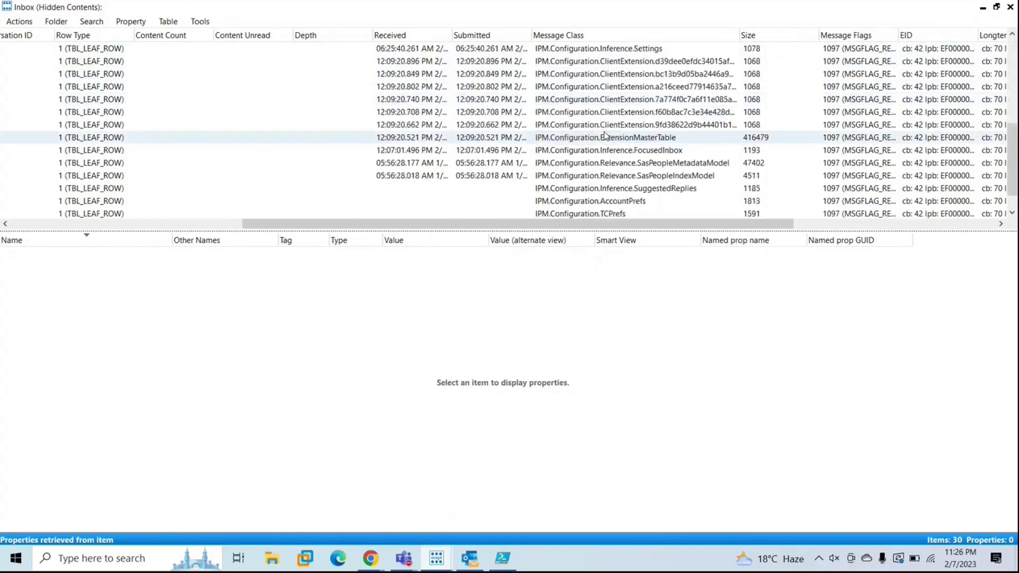
pyautogui.scroll(4, 605, 135)
pyautogui.scroll(-2, 606, 134)
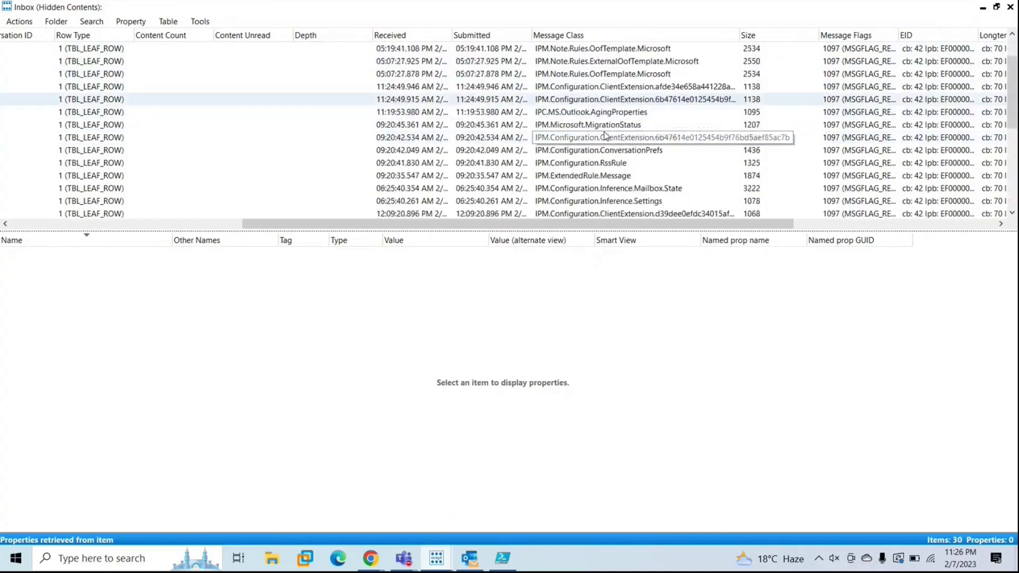
pyautogui.scroll(-2, 606, 135)
pyautogui.scroll(5, 606, 135)
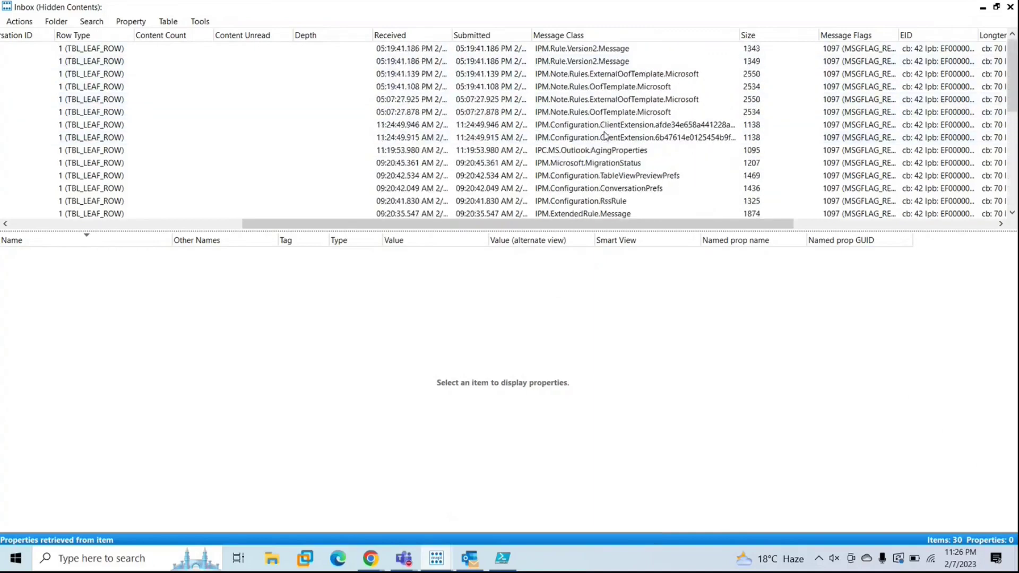
# Step: Run Start-ManagedFolderAssistant on the mailbox a second time
pyautogui.hotkey('alt', 'Tab')
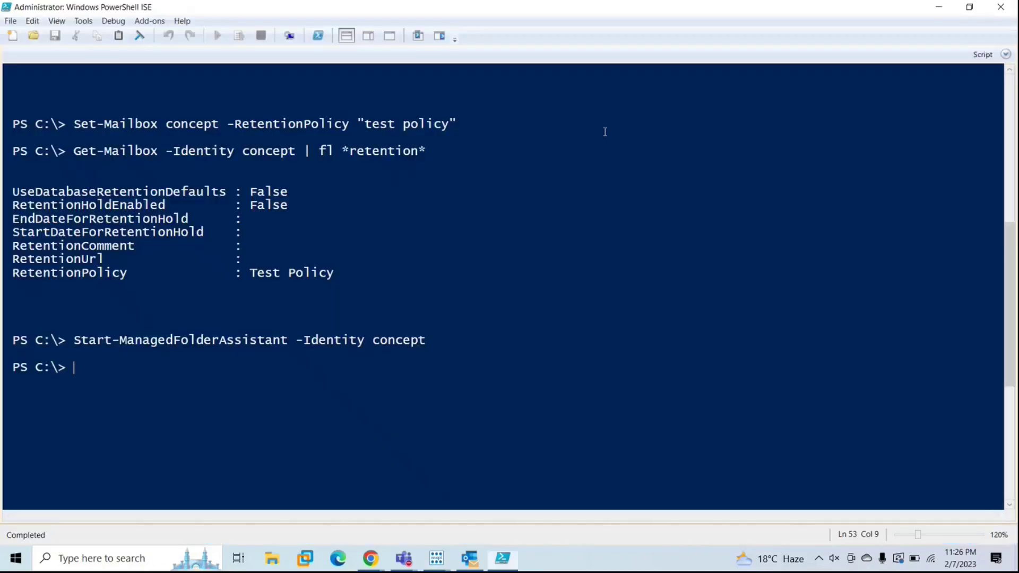
pyautogui.press('Up')
pyautogui.press('Return')
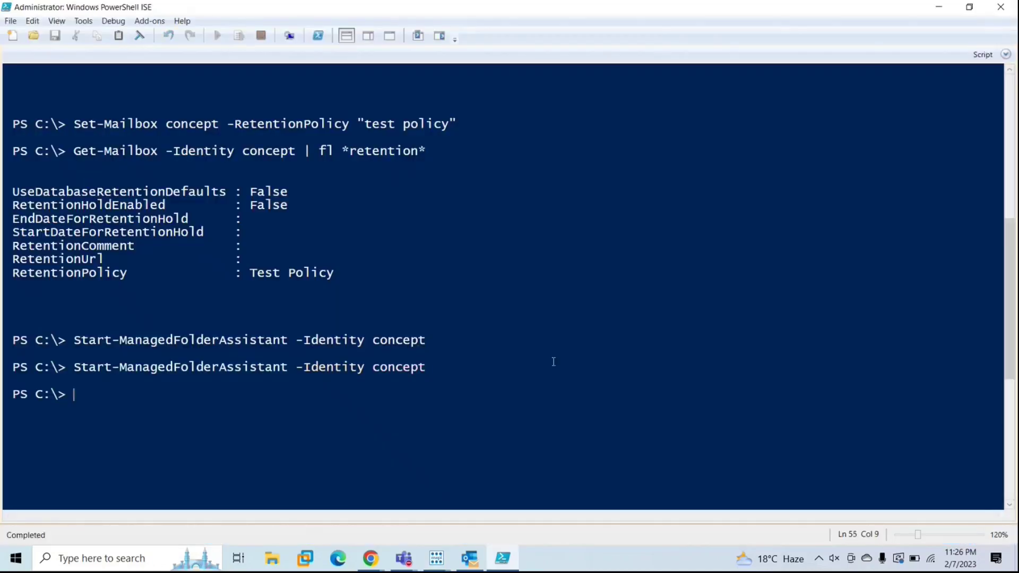
pyautogui.moveTo(436, 557)
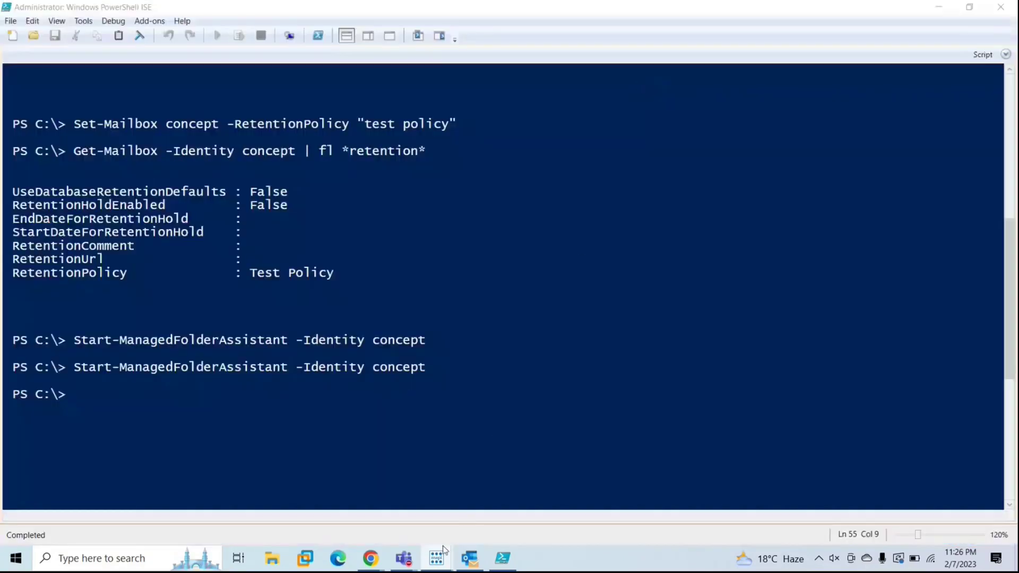
# Step: Select the newly regenerated IPM.Configuration.MRM message in the Inbox hidden contents
pyautogui.click(550, 482)
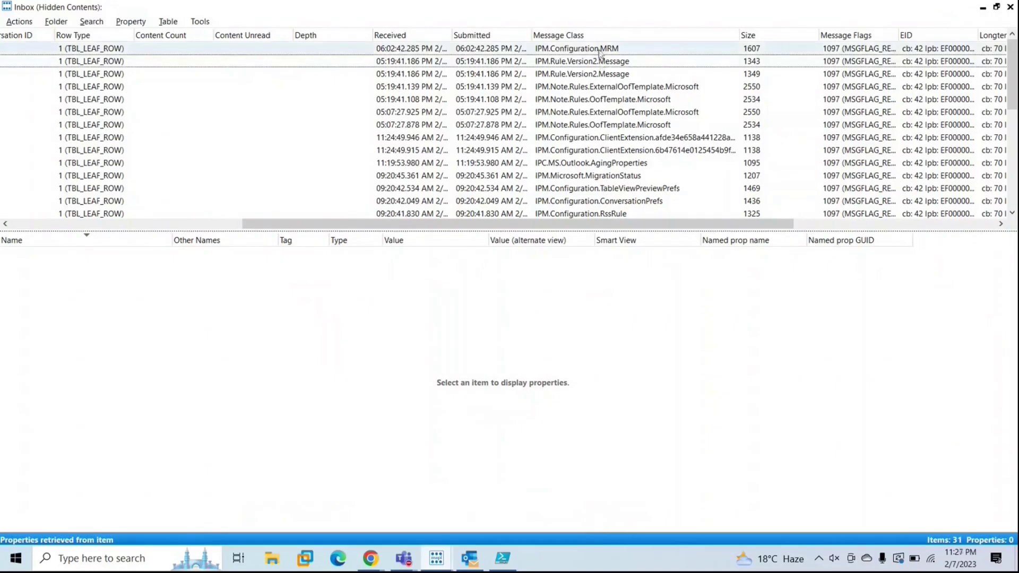
pyautogui.click(602, 49)
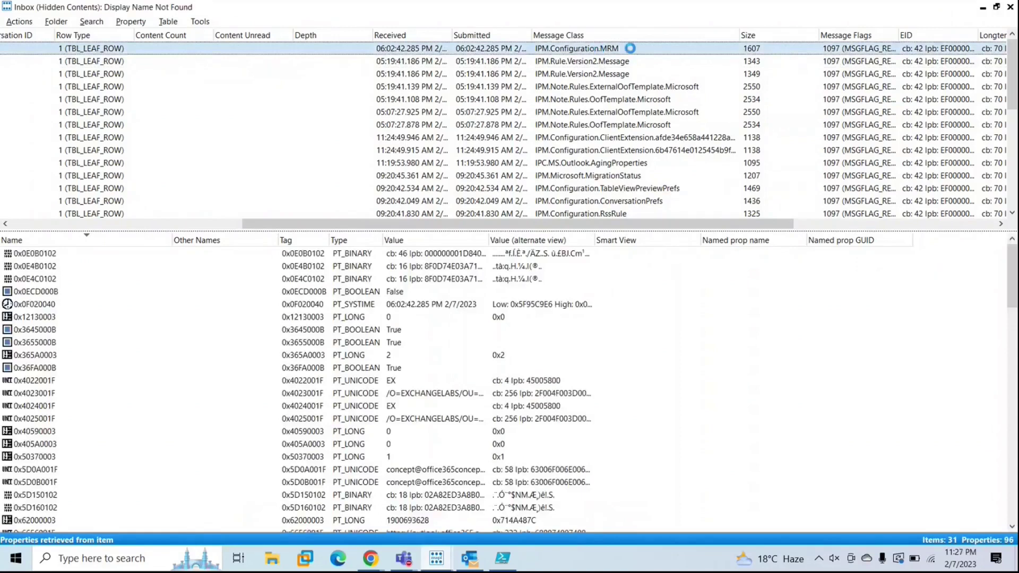
pyautogui.click(713, 104)
# Step: Open its PR_ROAMING_XMLSTREAM full screen and highlight Name="Test Tag" as the only tag
pyautogui.click(17, 394)
pyautogui.write('pr')
pyautogui.click(17, 406)
pyautogui.scroll(-15, 25, 406)
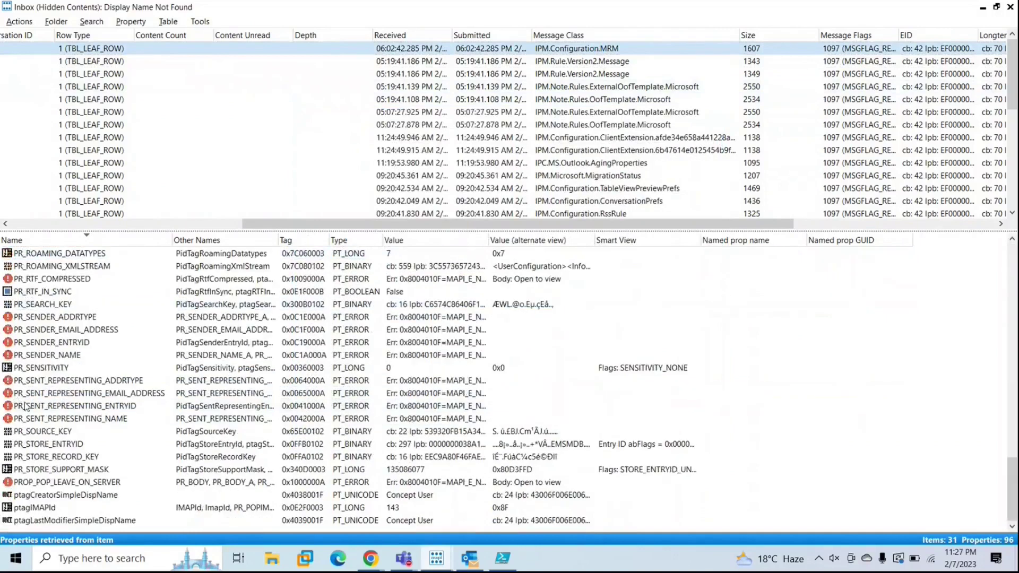
pyautogui.doubleClick(88, 267)
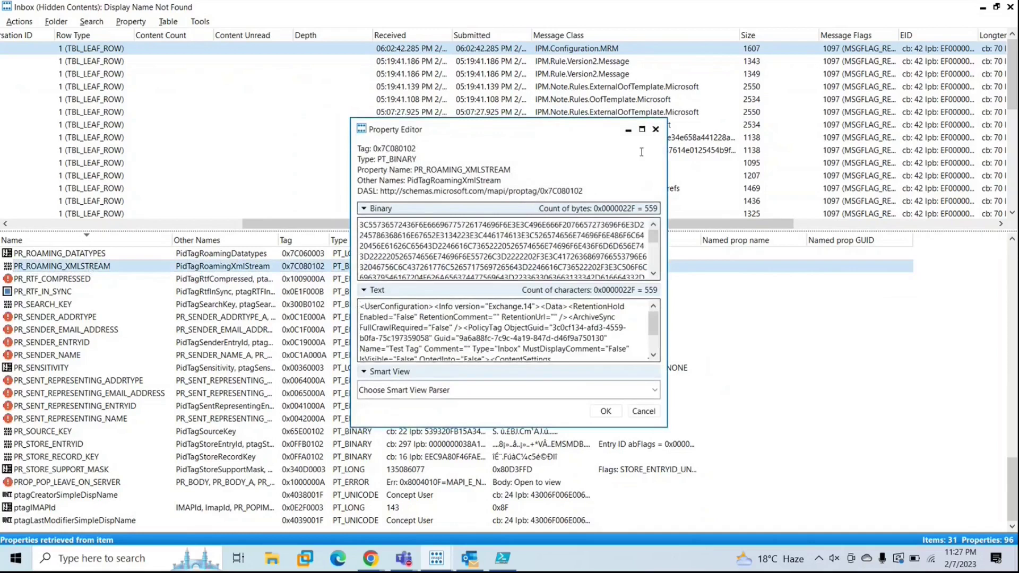
pyautogui.click(641, 129)
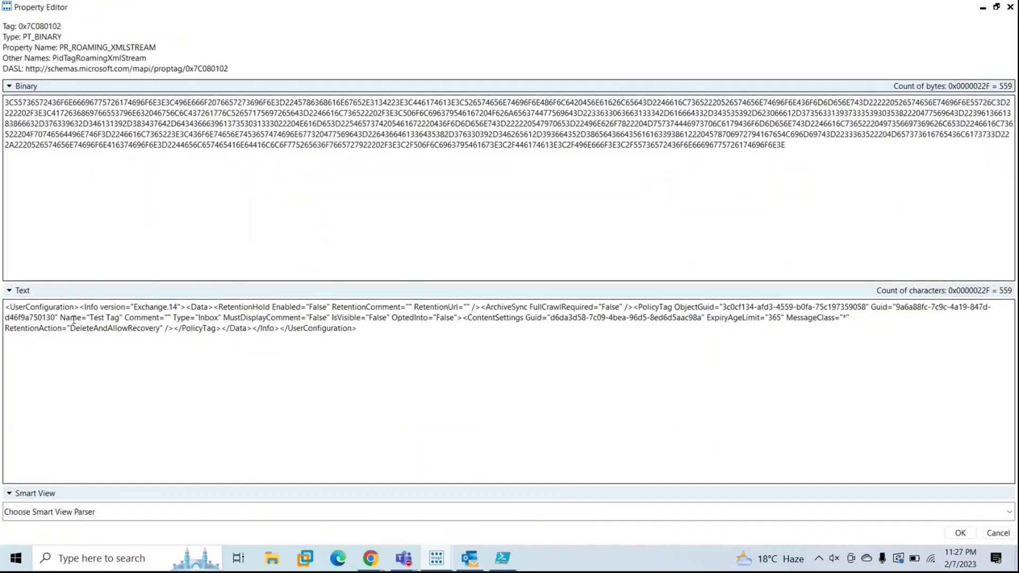
pyautogui.moveTo(61, 320); pyautogui.dragTo(132, 316)
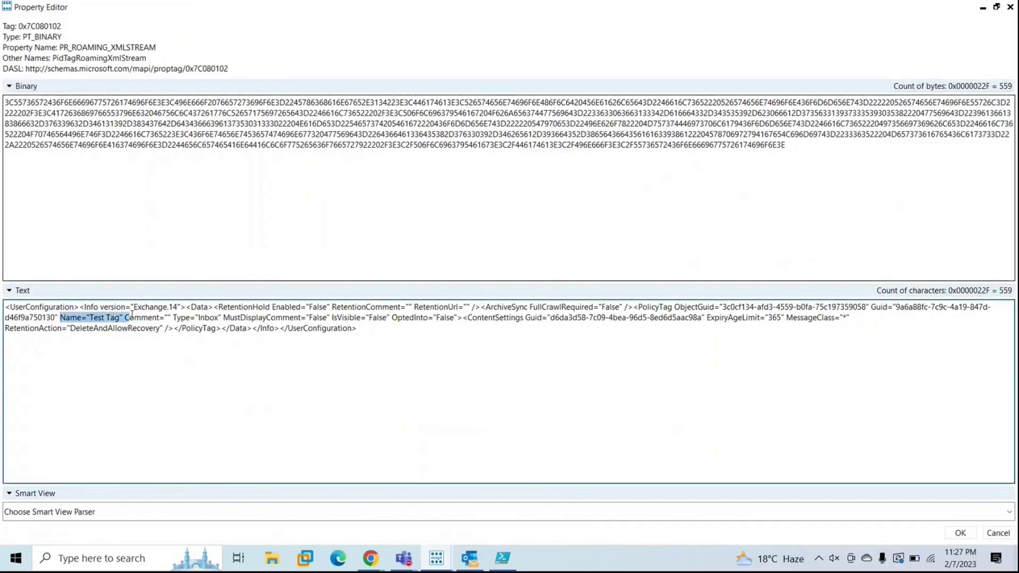